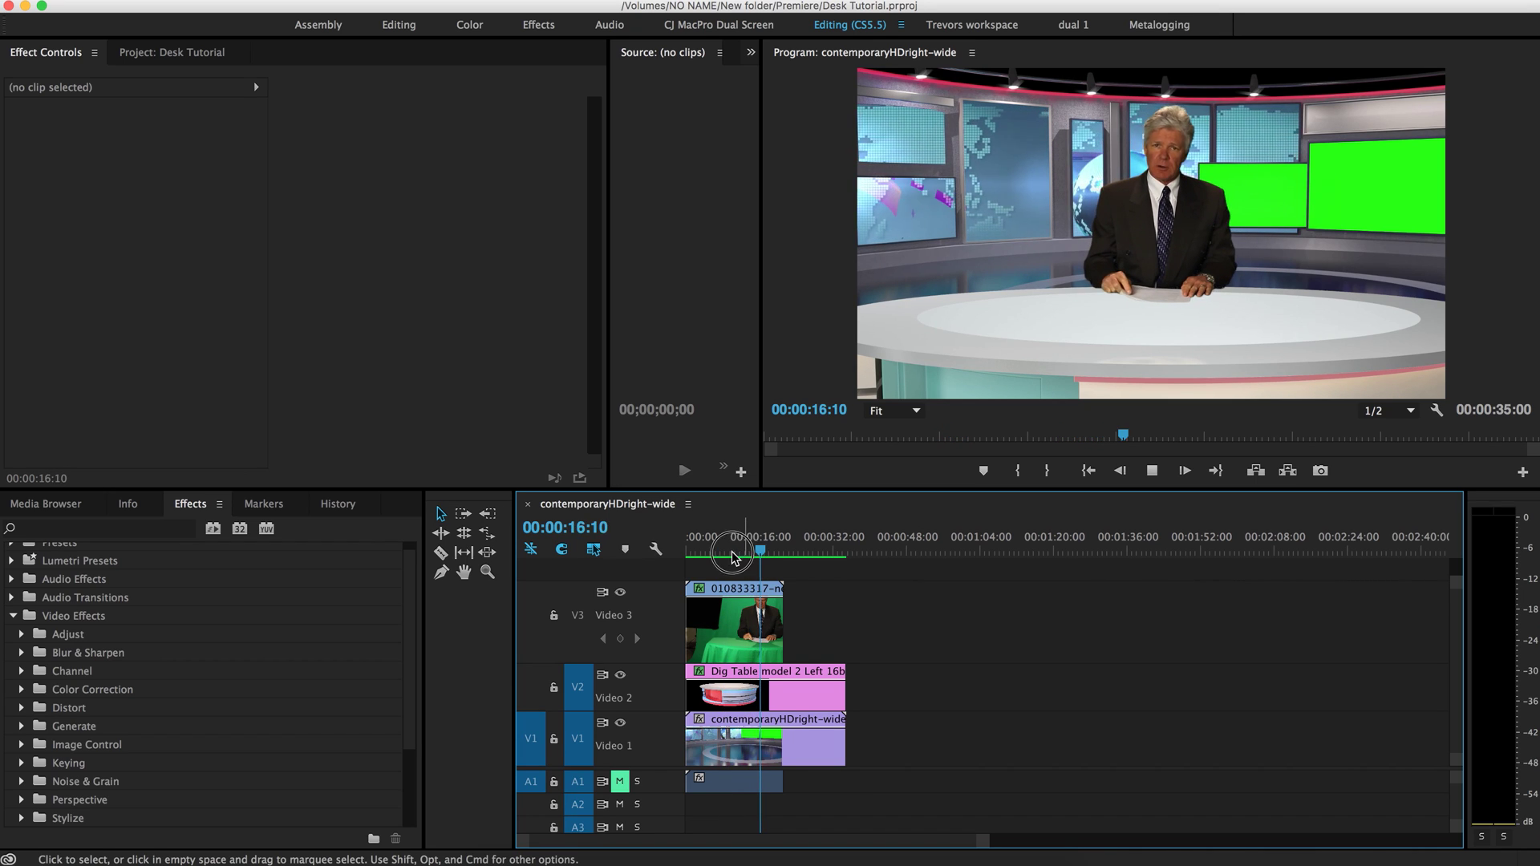
Step: Scrub and play the finished composite from the start, then return the playhead to the beginning
{"action": "left_click_drag", "start_coordinate": [734, 558], "coordinate": [666, 551]}
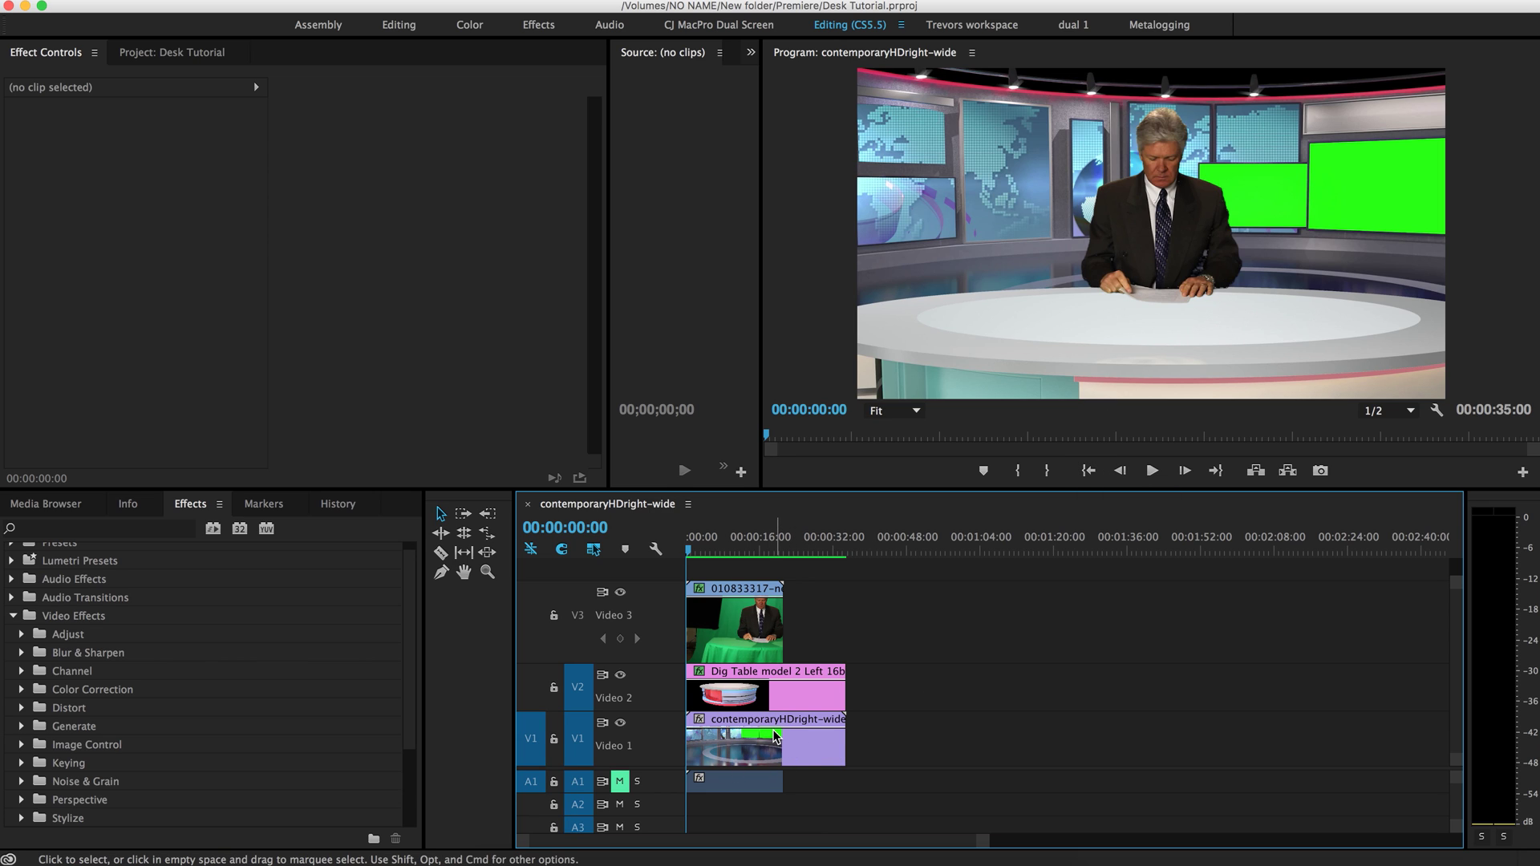
{"action": "left_click_drag", "start_coordinate": [726, 552], "coordinate": [646, 607]}
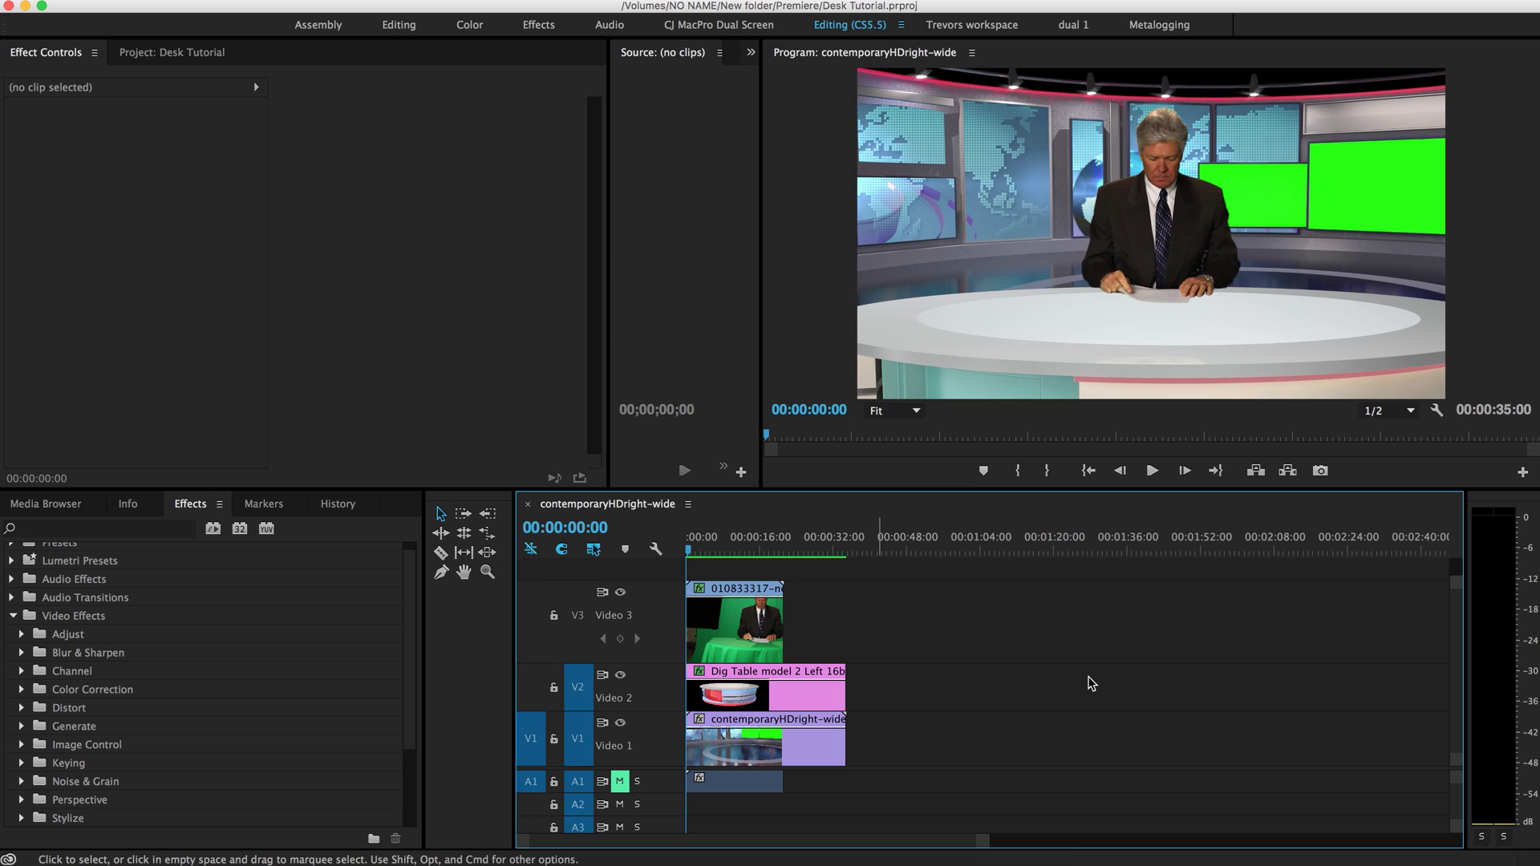
{"action": "key", "text": "space"}
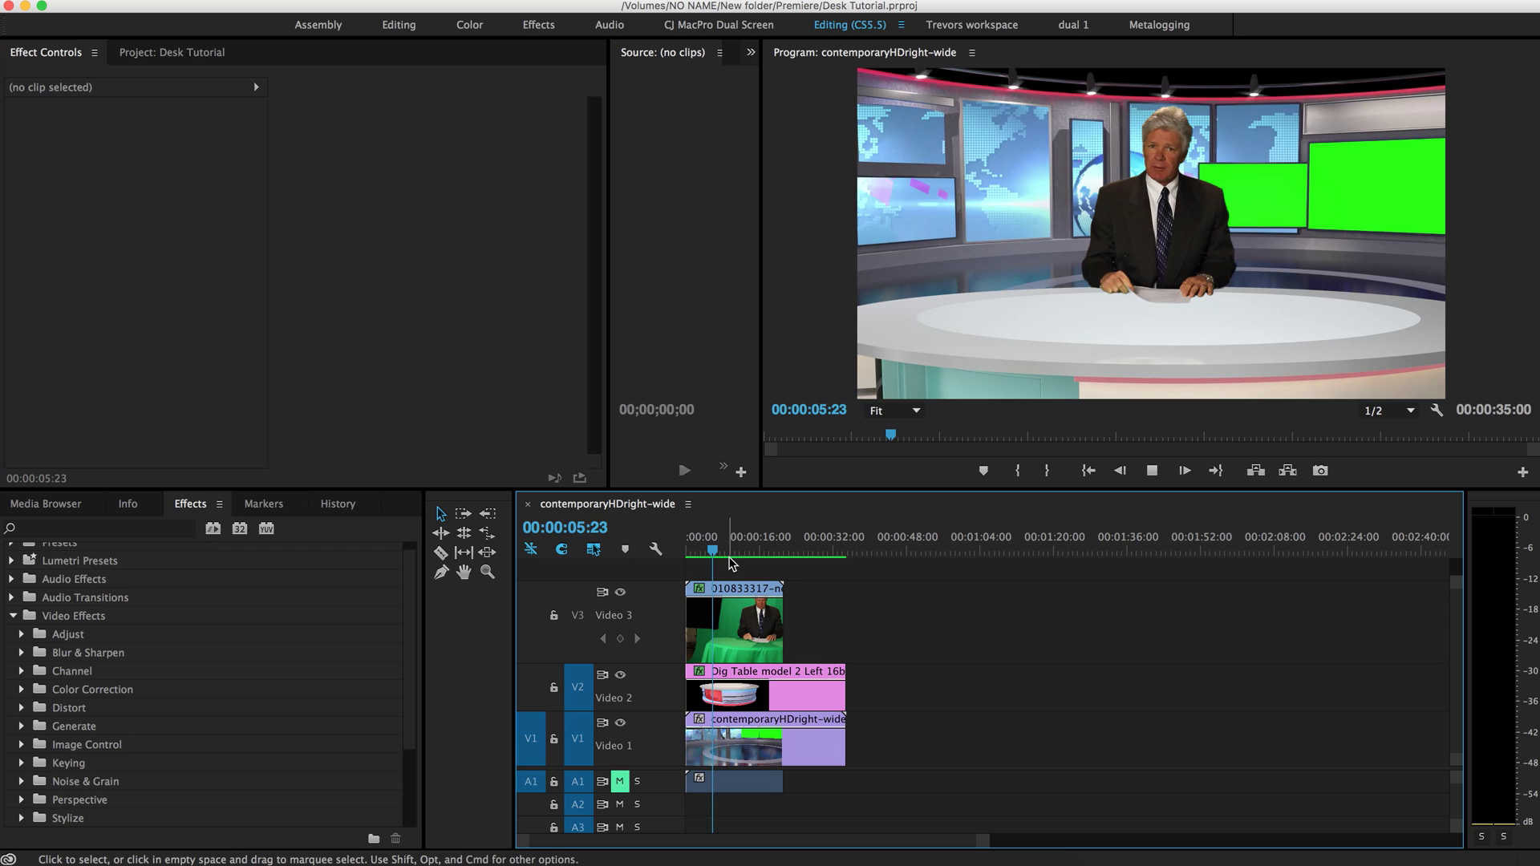
{"action": "left_click", "coordinate": [751, 541]}
{"action": "left_click", "coordinate": [687, 548]}
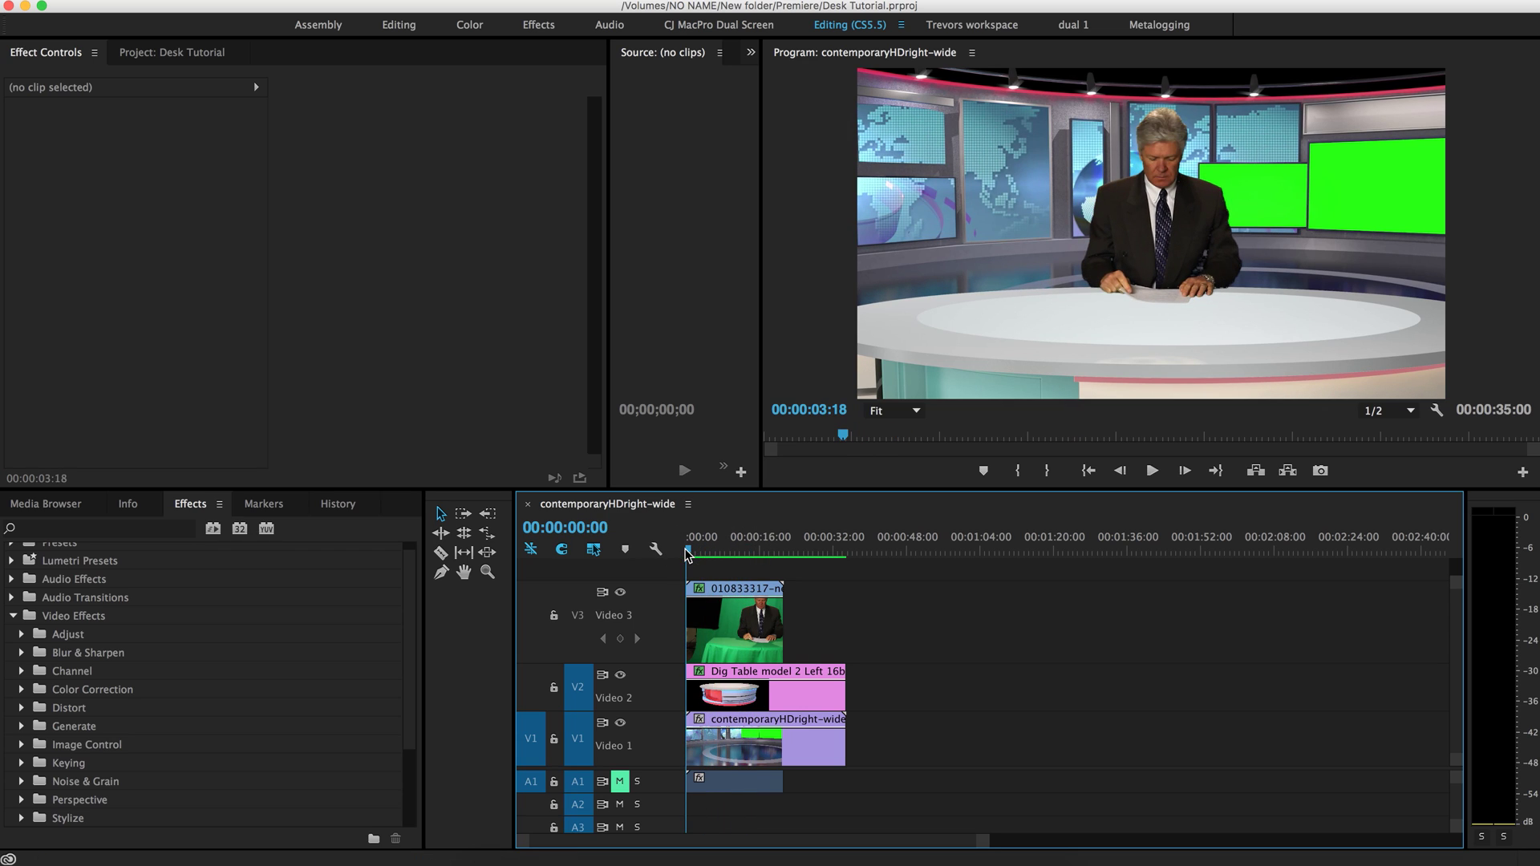
Step: Delete the two old sequences and the presenter clip from the project
{"action": "left_click", "coordinate": [178, 56]}
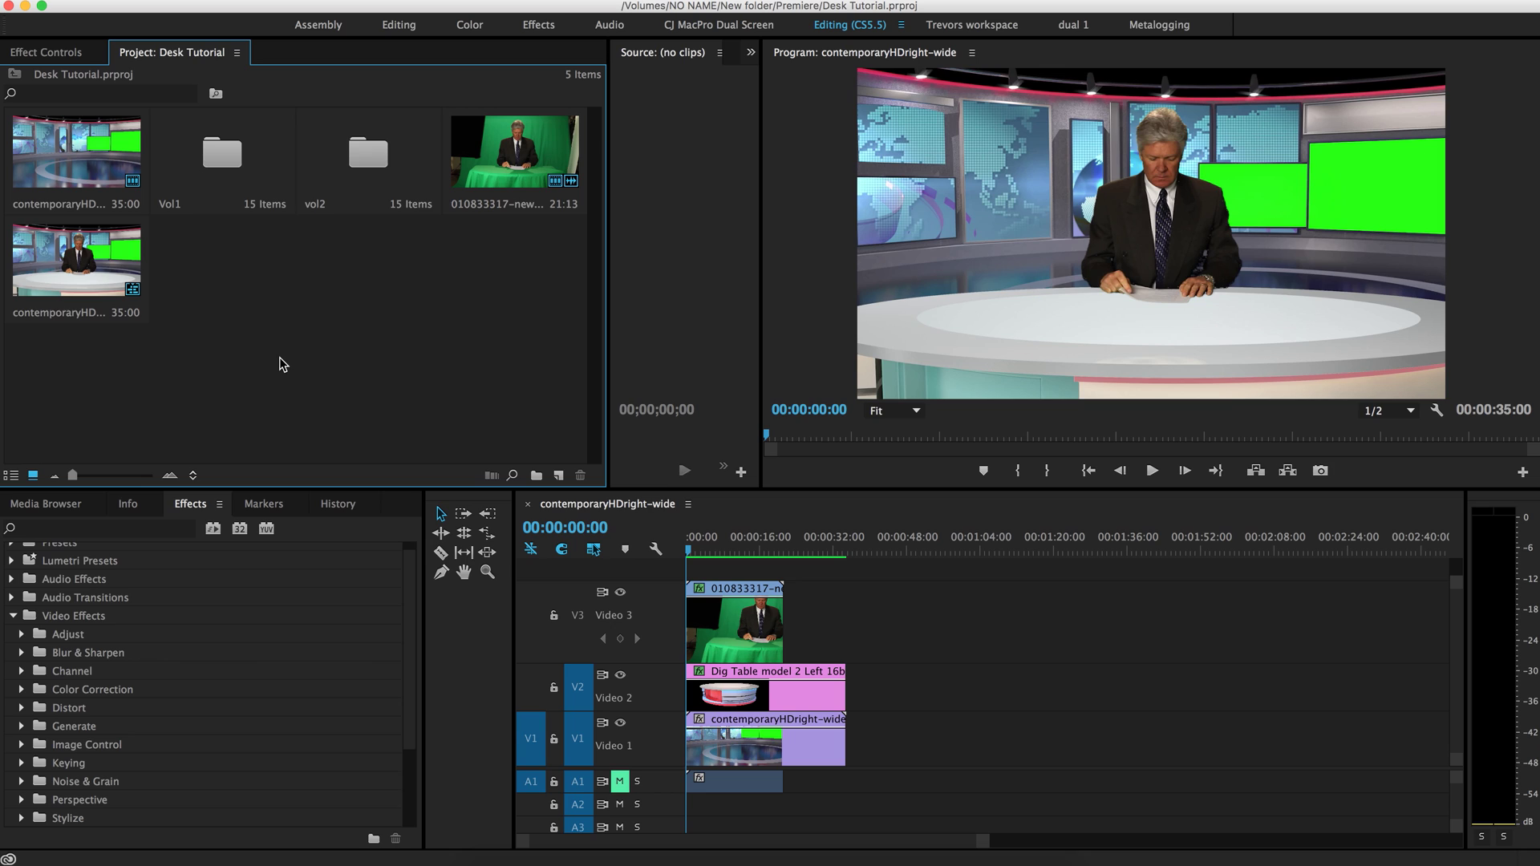
{"action": "left_click_drag", "start_coordinate": [81, 397], "coordinate": [76, 116]}
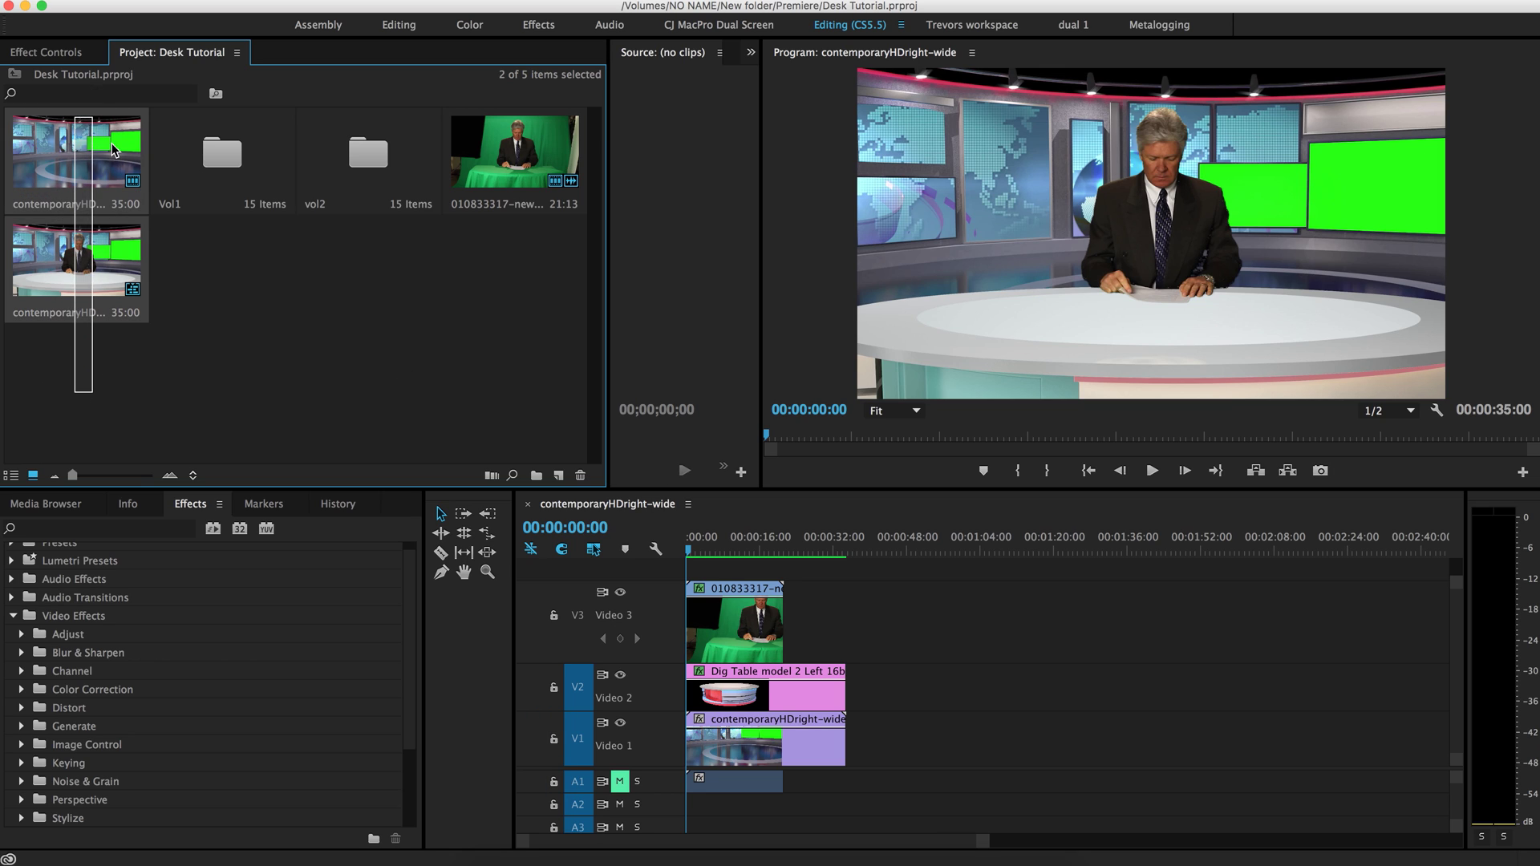
{"action": "left_click", "coordinate": [517, 128], "text": "super"}
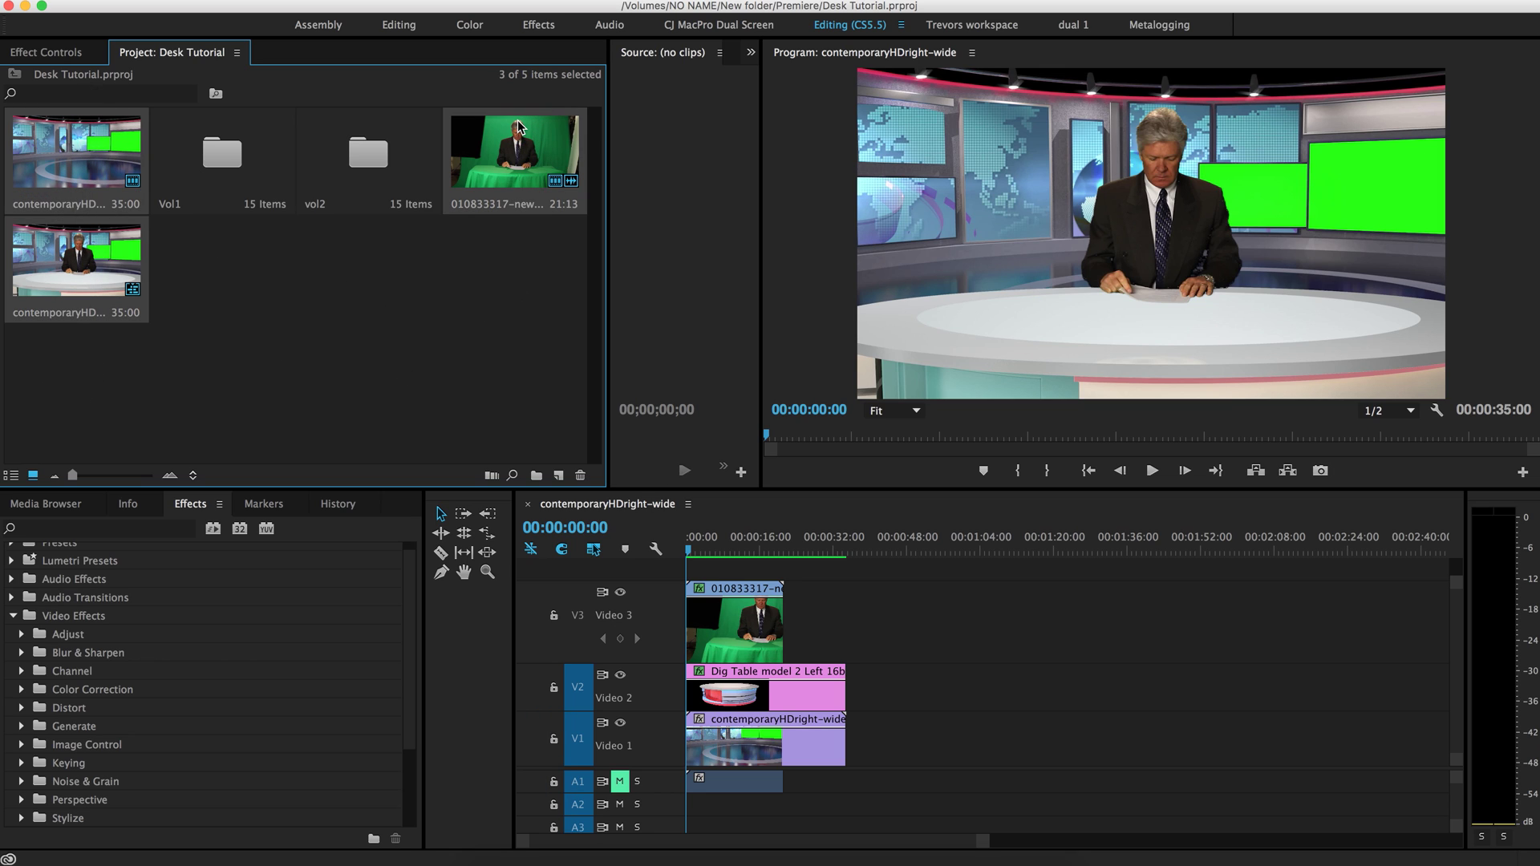
{"action": "key", "text": "Delete"}
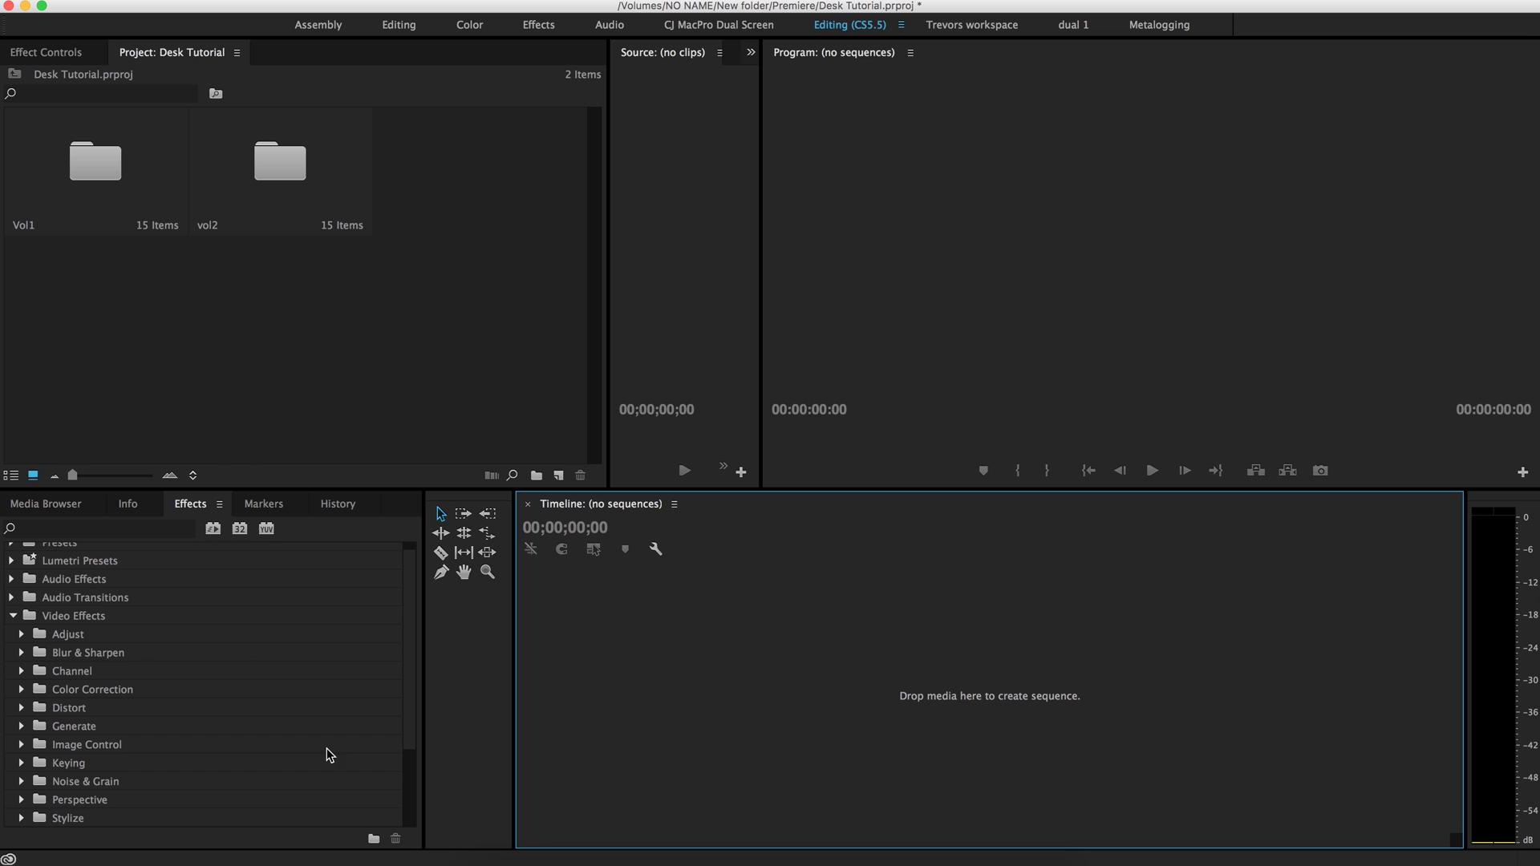
Step: Import the green-screen presenter clip and the studio background clip from the Media Browser
{"action": "left_click", "coordinate": [50, 506]}
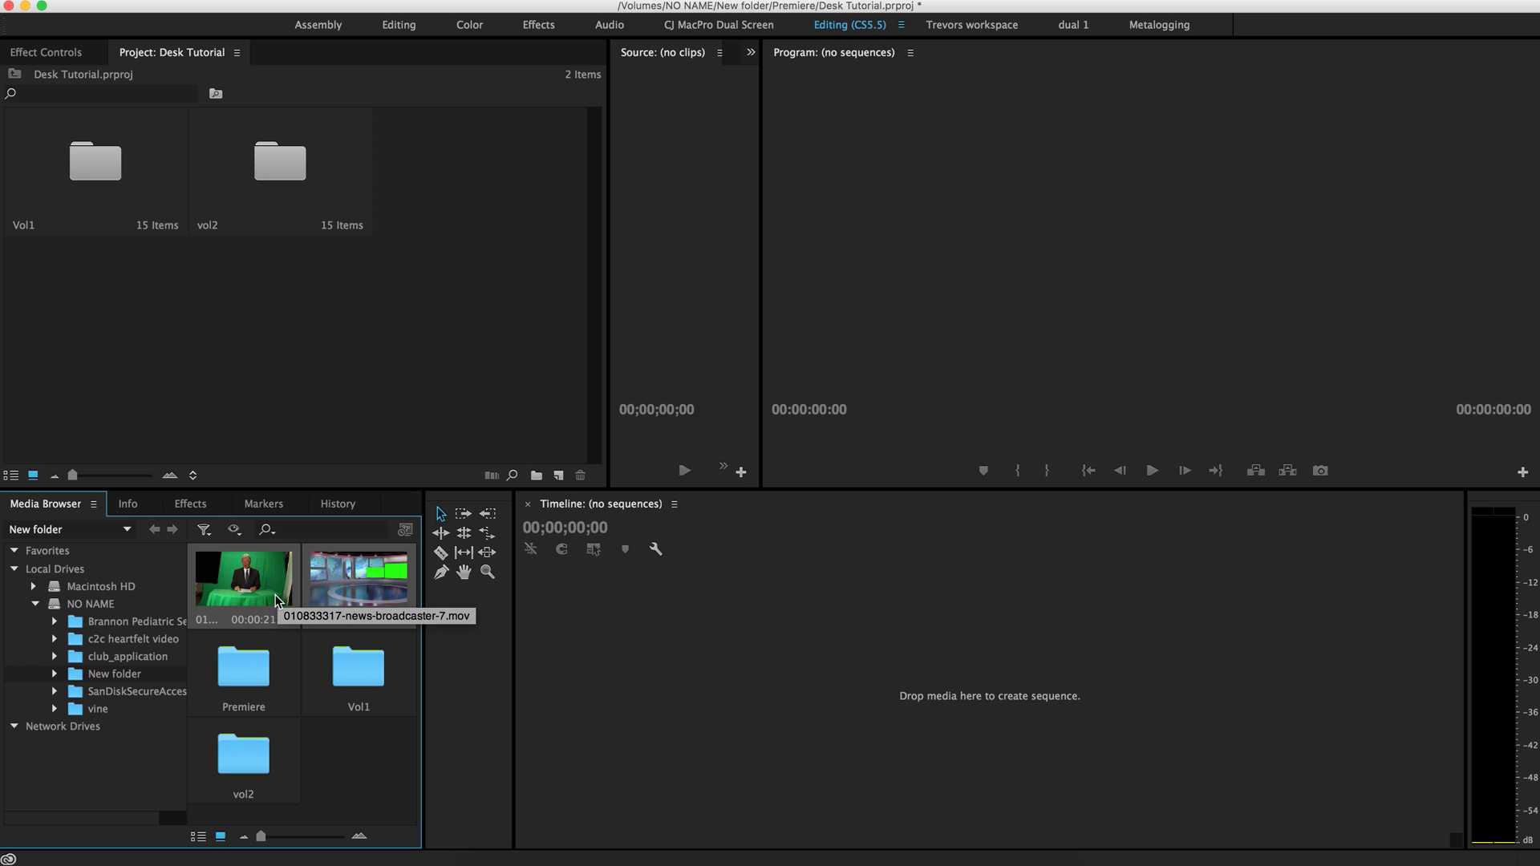
{"action": "left_click_drag", "start_coordinate": [280, 587], "coordinate": [295, 360]}
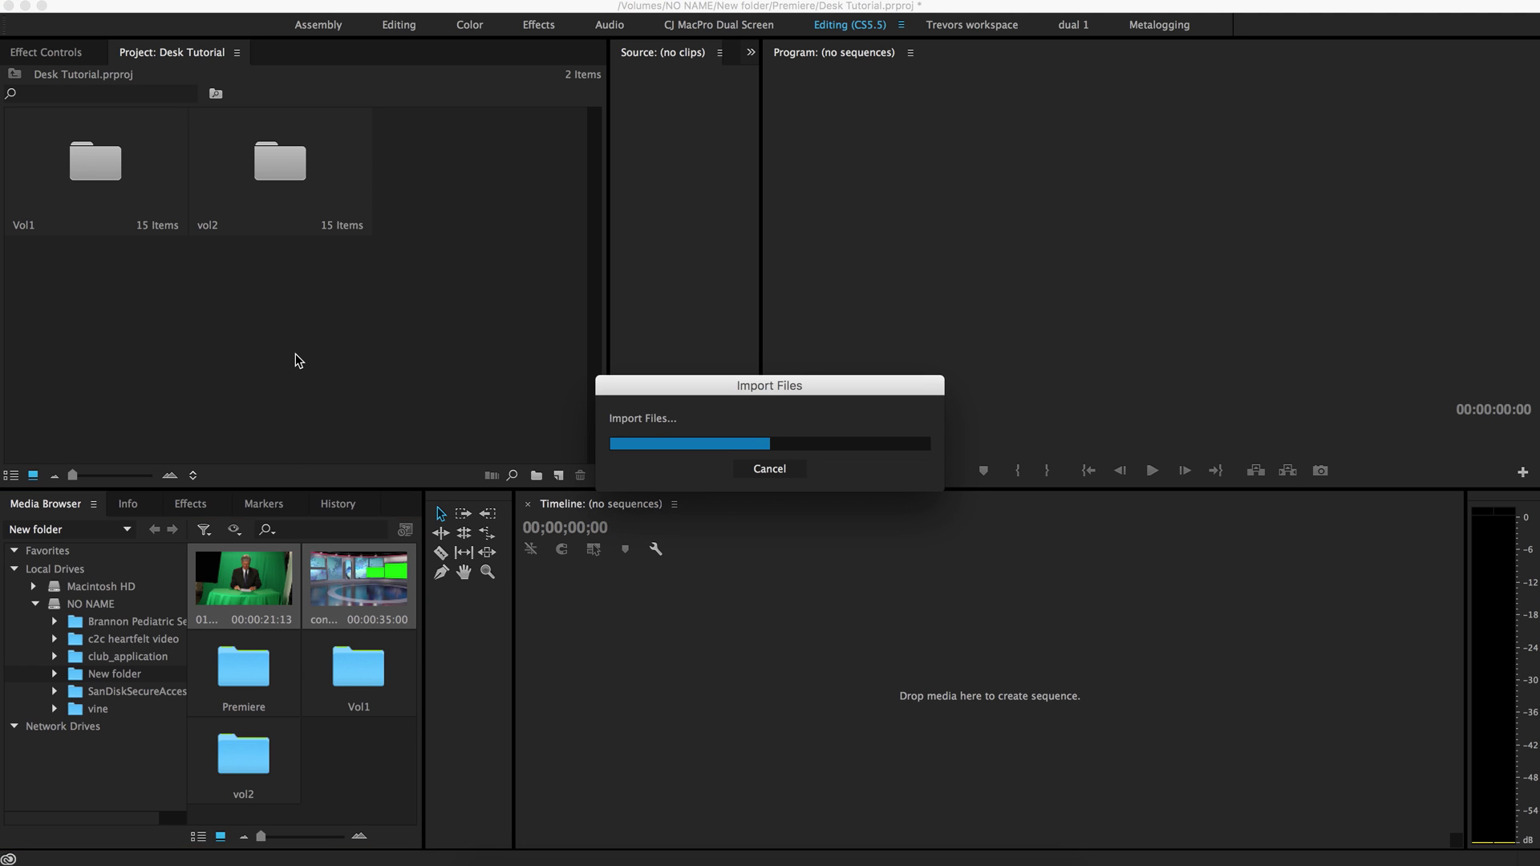
{"action": "left_click", "coordinate": [372, 332]}
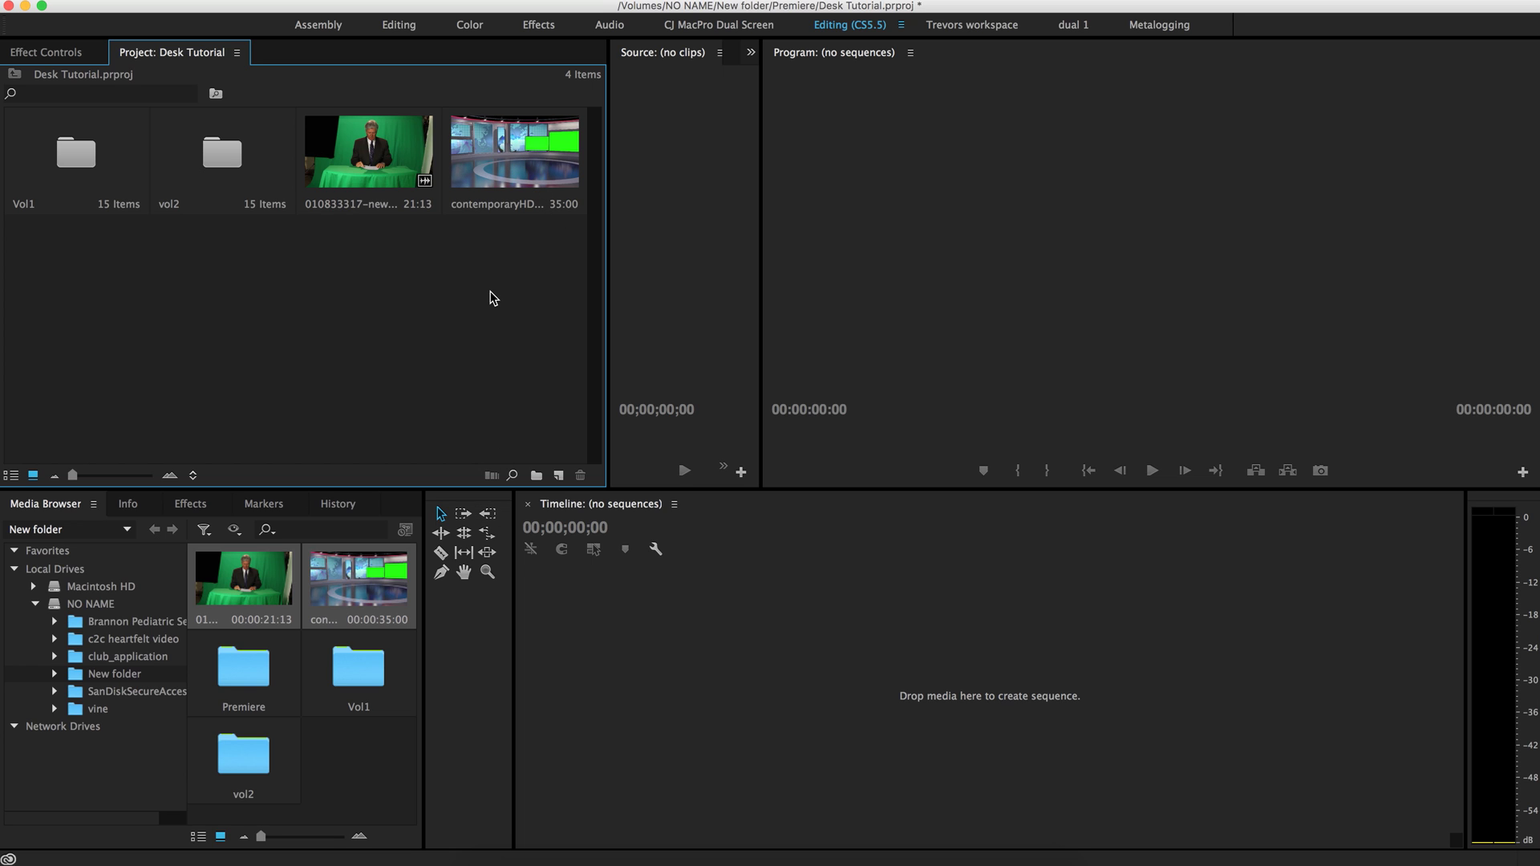
Step: Create a contemporaryHDright-wide sequence, then put Dig Table model 2 on V2 for its full length
{"action": "left_click", "coordinate": [526, 162]}
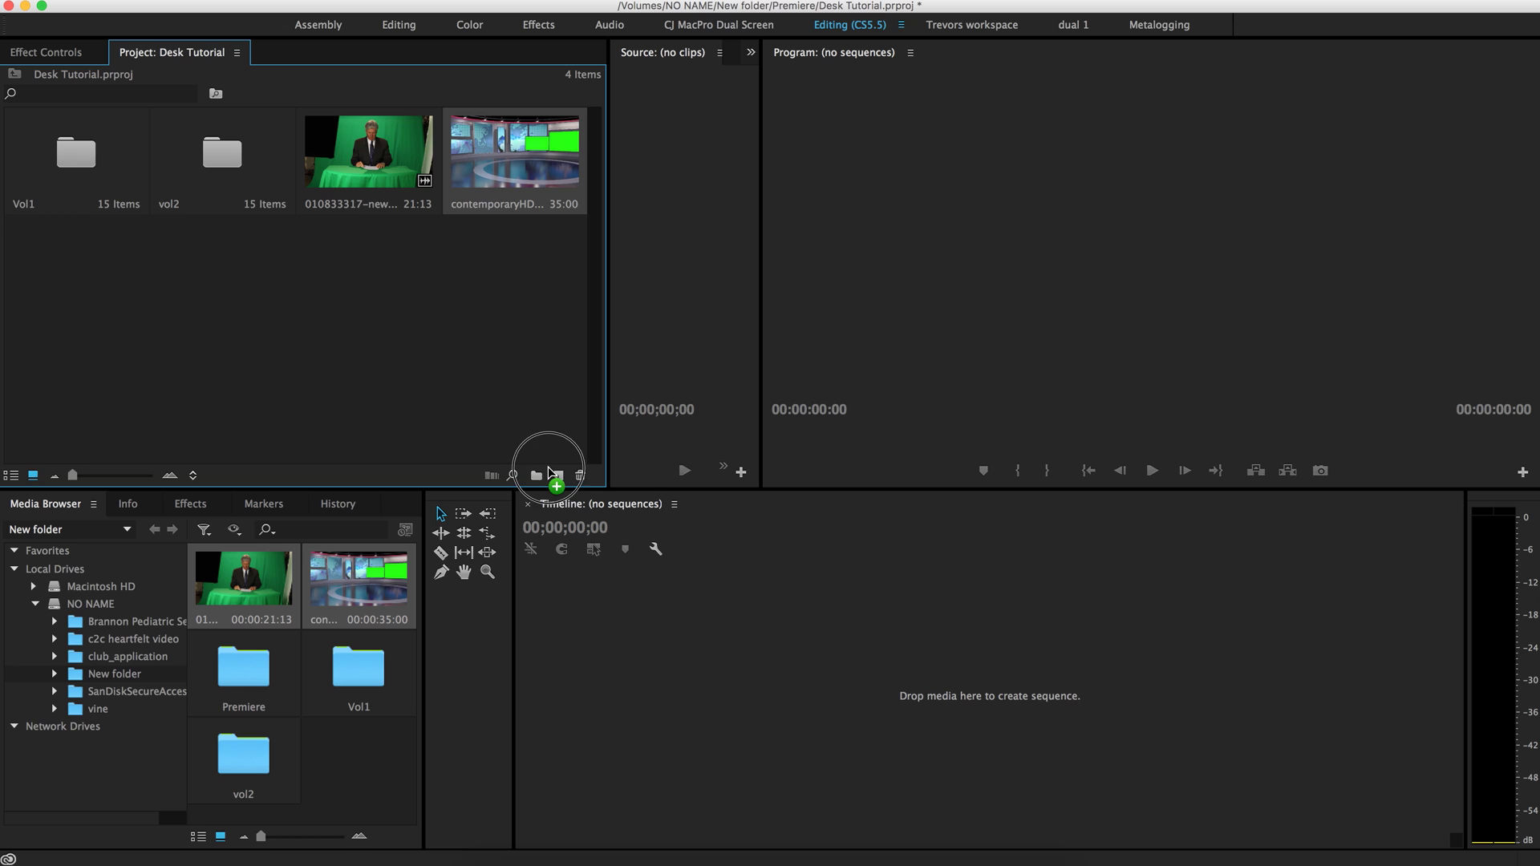
{"action": "left_click_drag", "start_coordinate": [557, 476], "coordinate": [560, 479]}
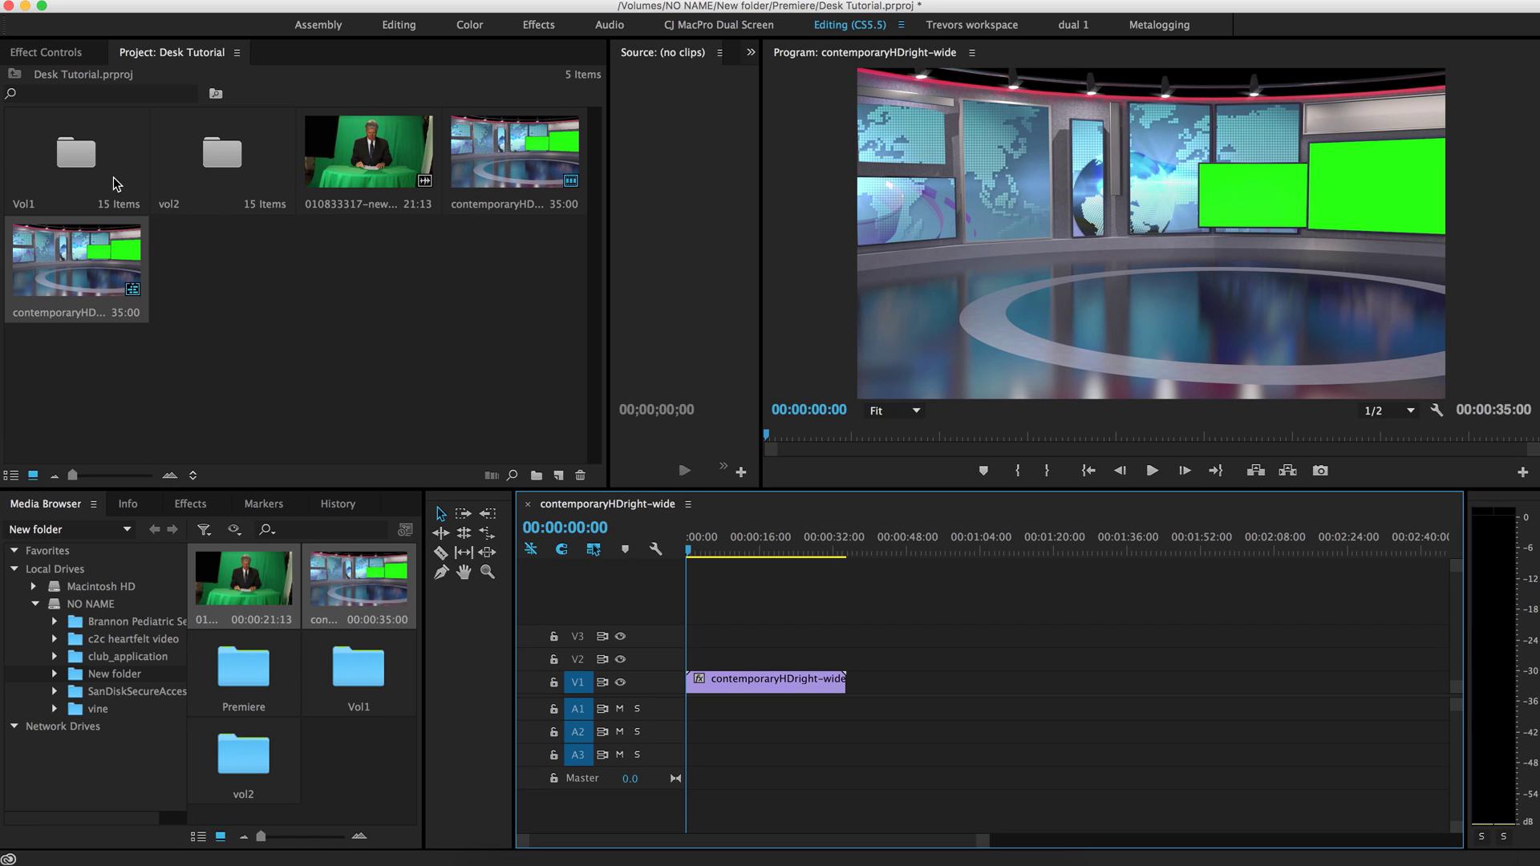
{"action": "double_click", "coordinate": [76, 154]}
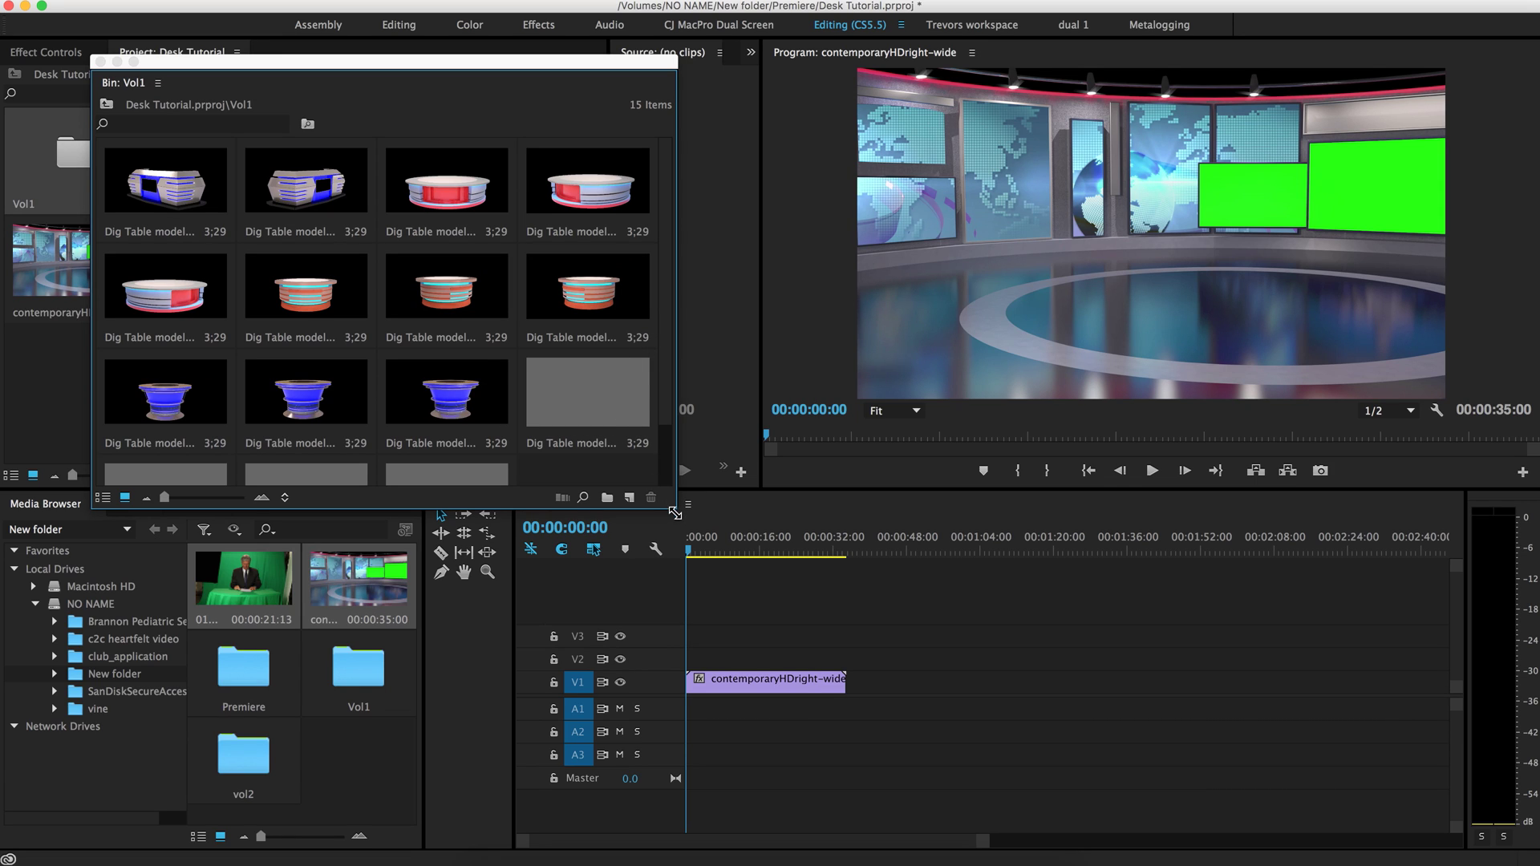
{"action": "left_click_drag", "start_coordinate": [675, 515], "coordinate": [696, 542]}
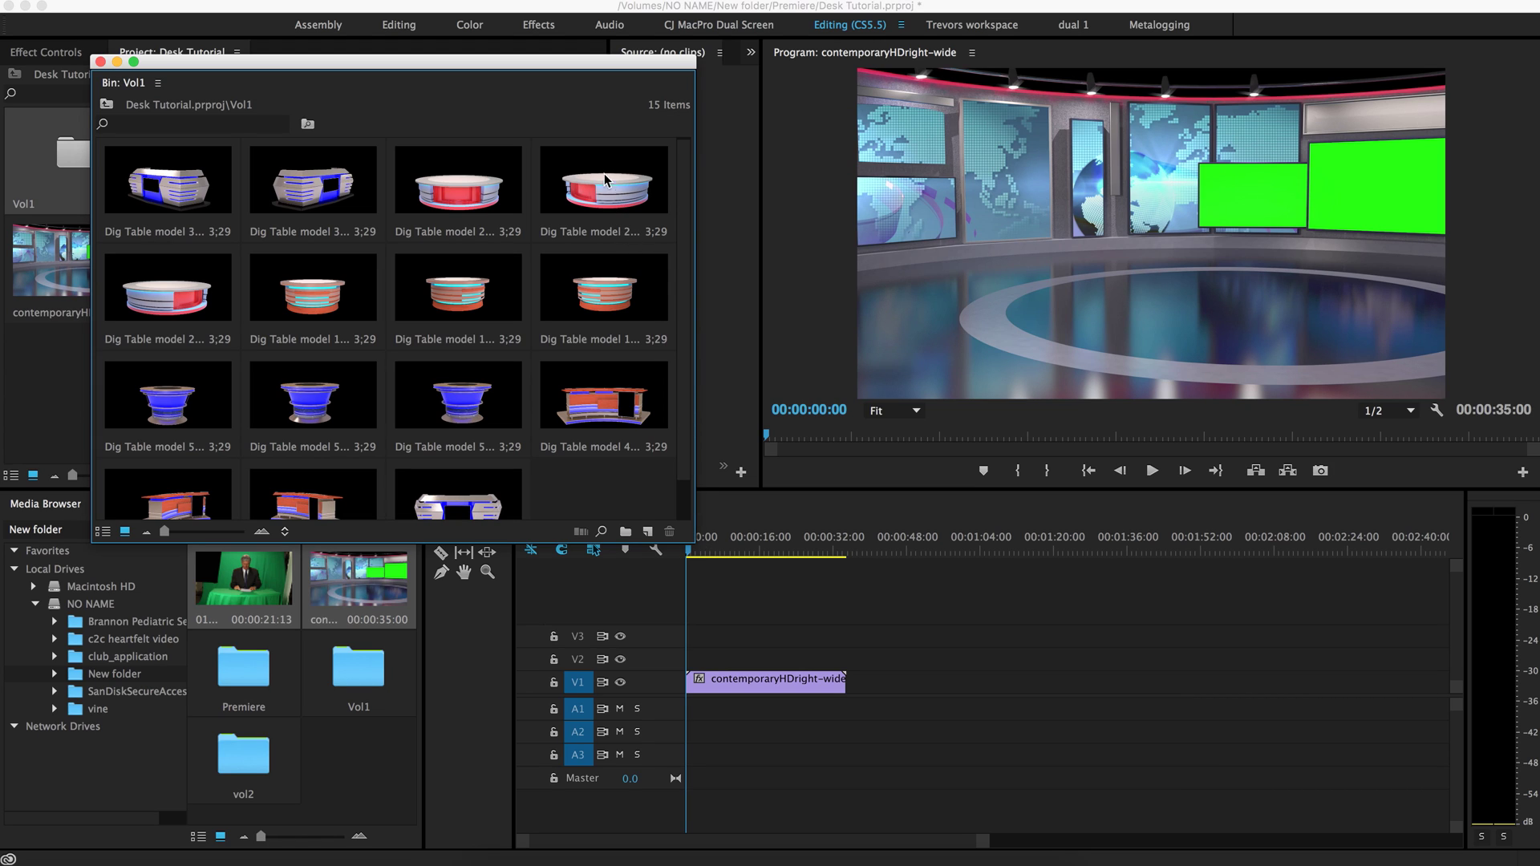
{"action": "left_click_drag", "start_coordinate": [597, 186], "coordinate": [695, 666]}
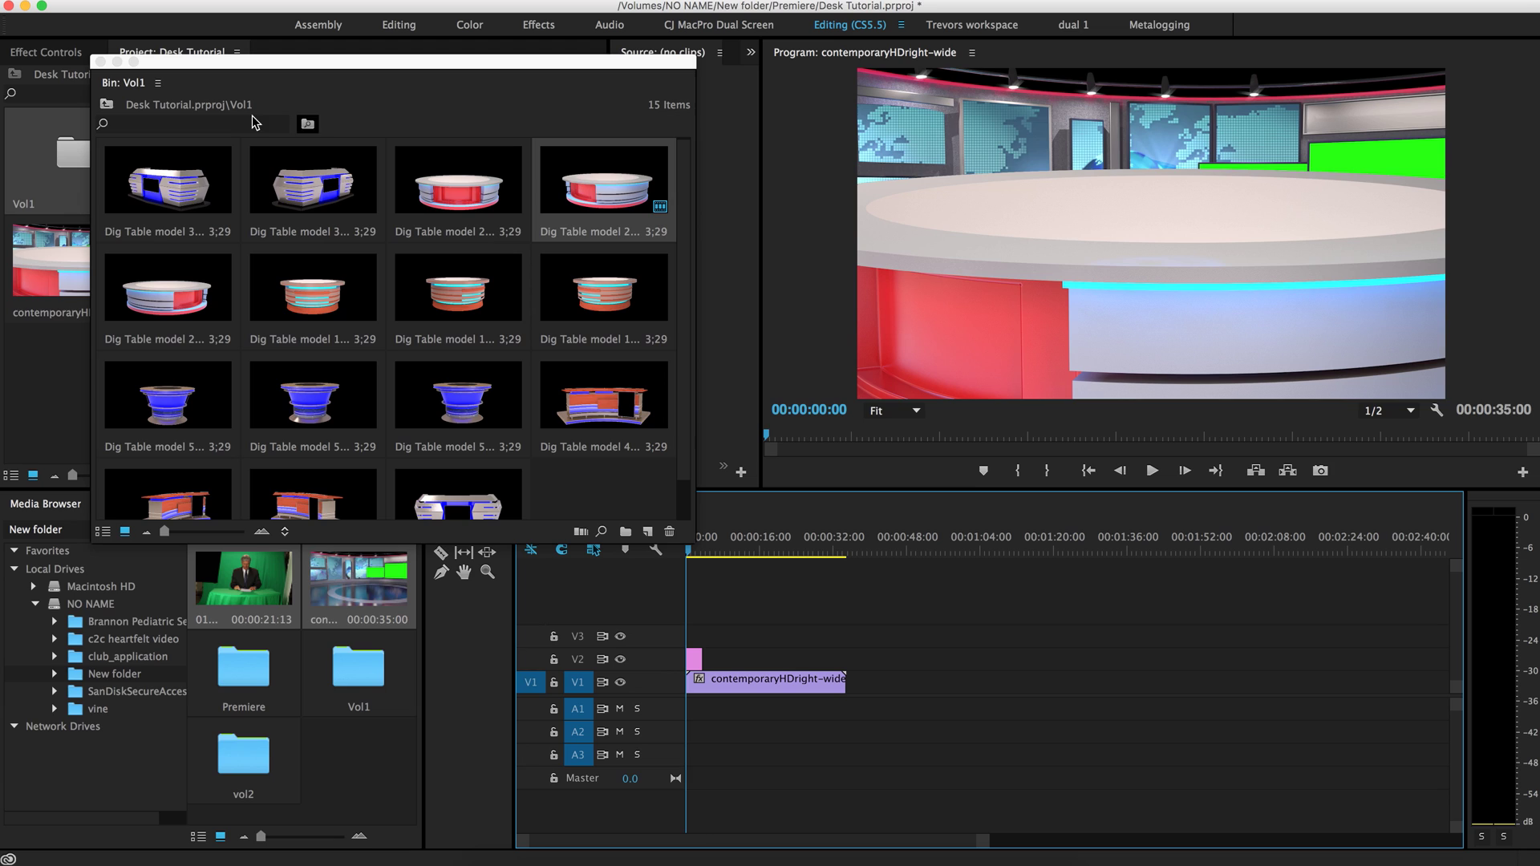
{"action": "left_click", "coordinate": [101, 62]}
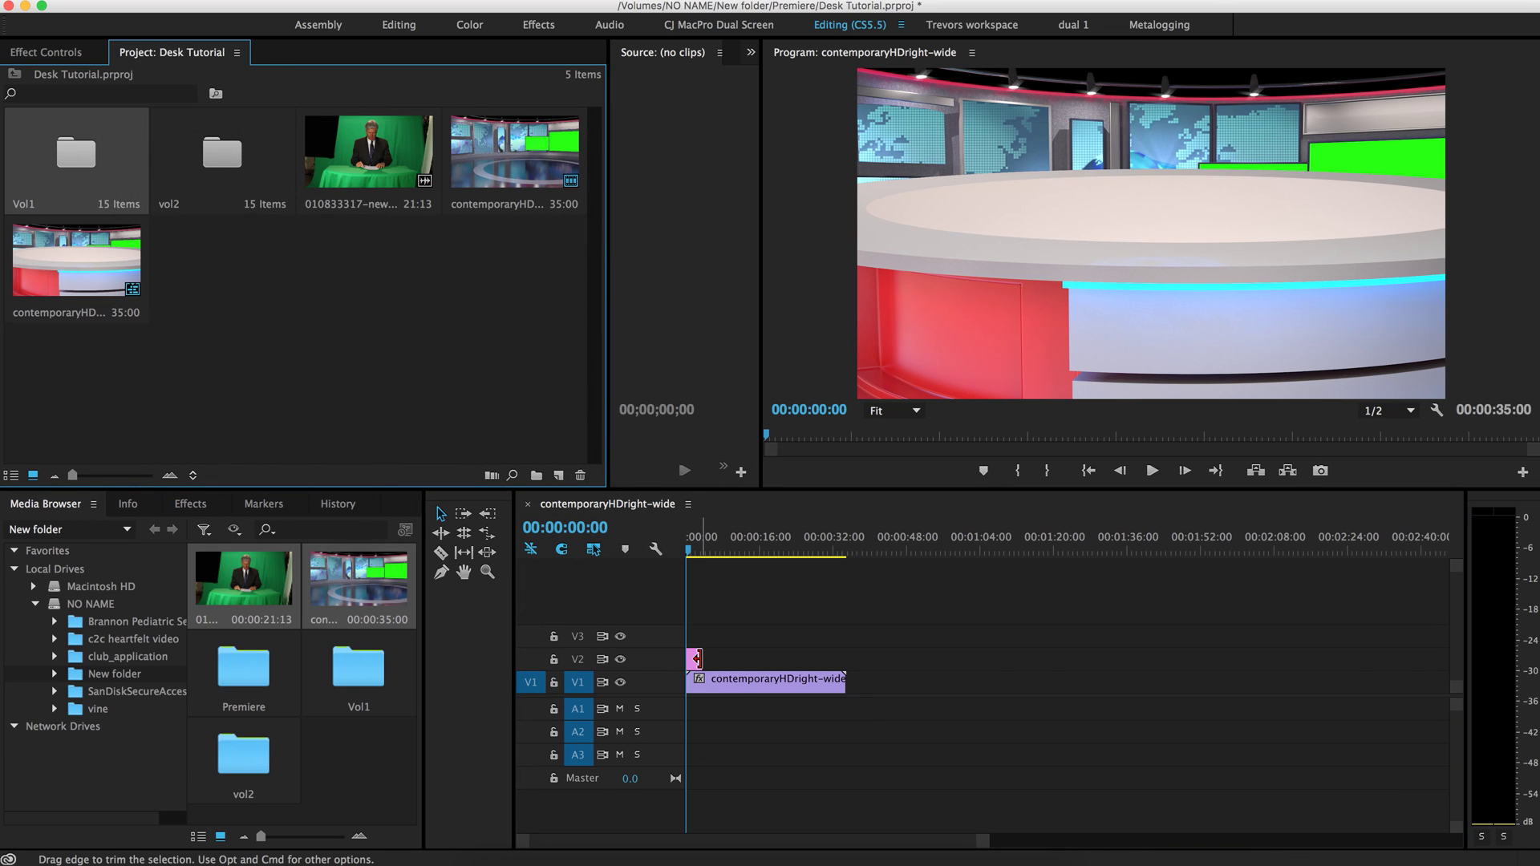
{"action": "left_click_drag", "start_coordinate": [696, 659], "coordinate": [846, 659]}
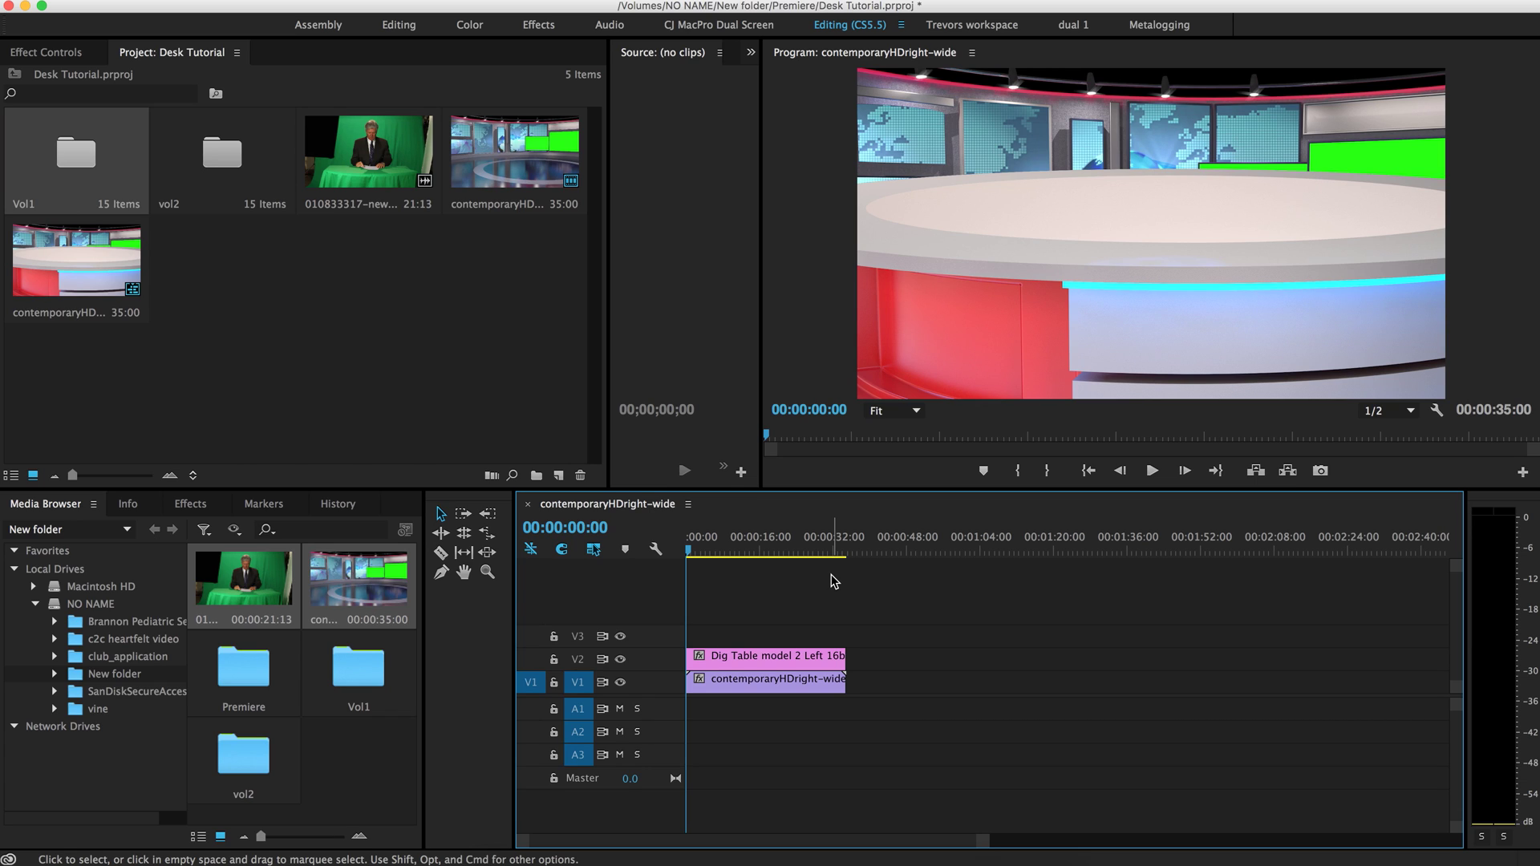
Step: Scale the Dig Table model 2 desk to 84 and move it to position 960, 810
{"action": "left_click_drag", "start_coordinate": [773, 597], "coordinate": [706, 664]}
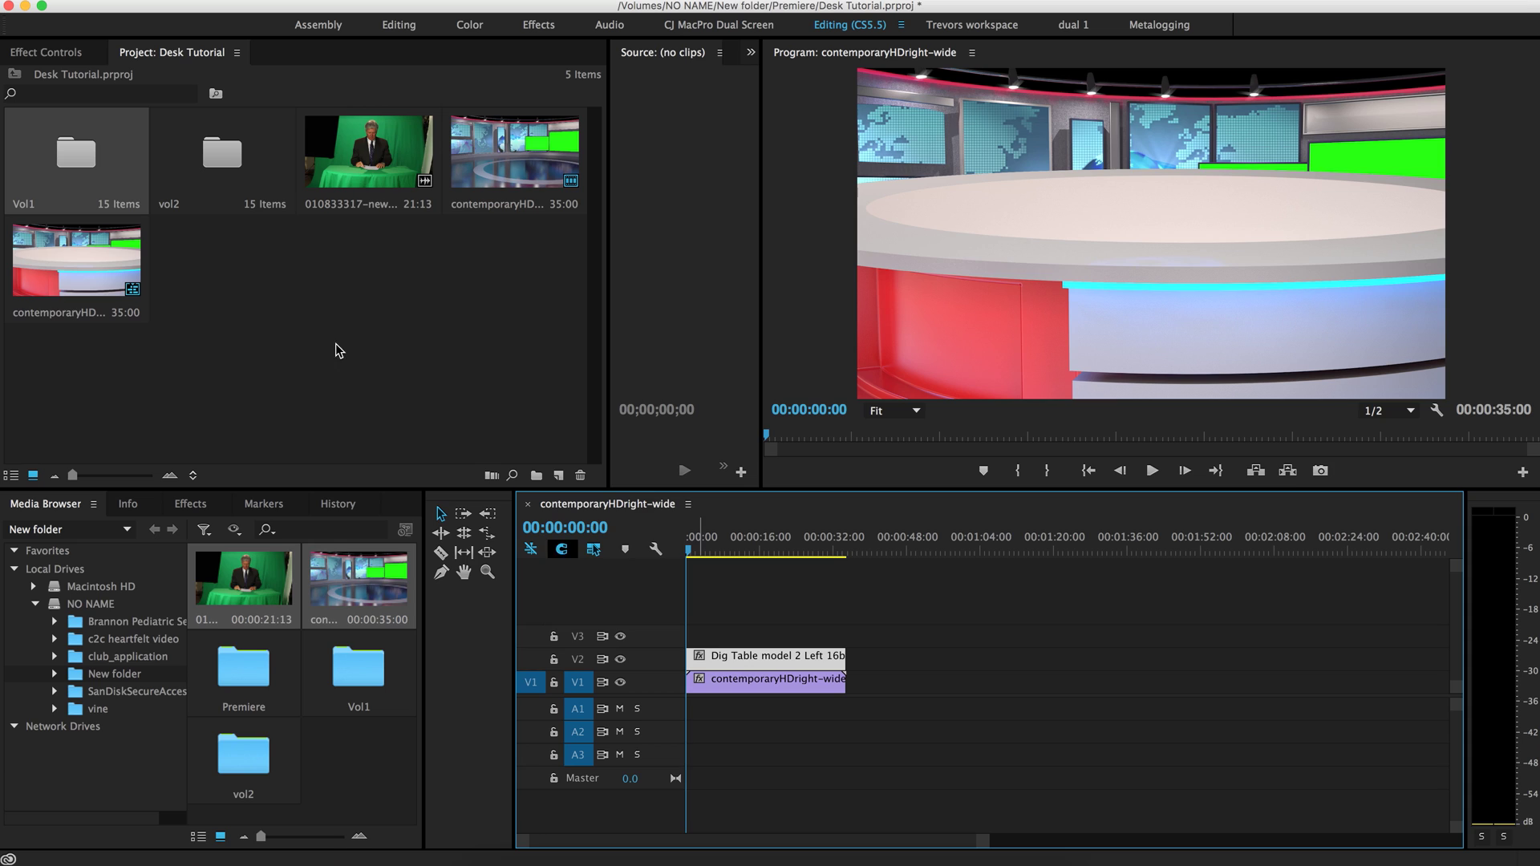
{"action": "left_click", "coordinate": [46, 52]}
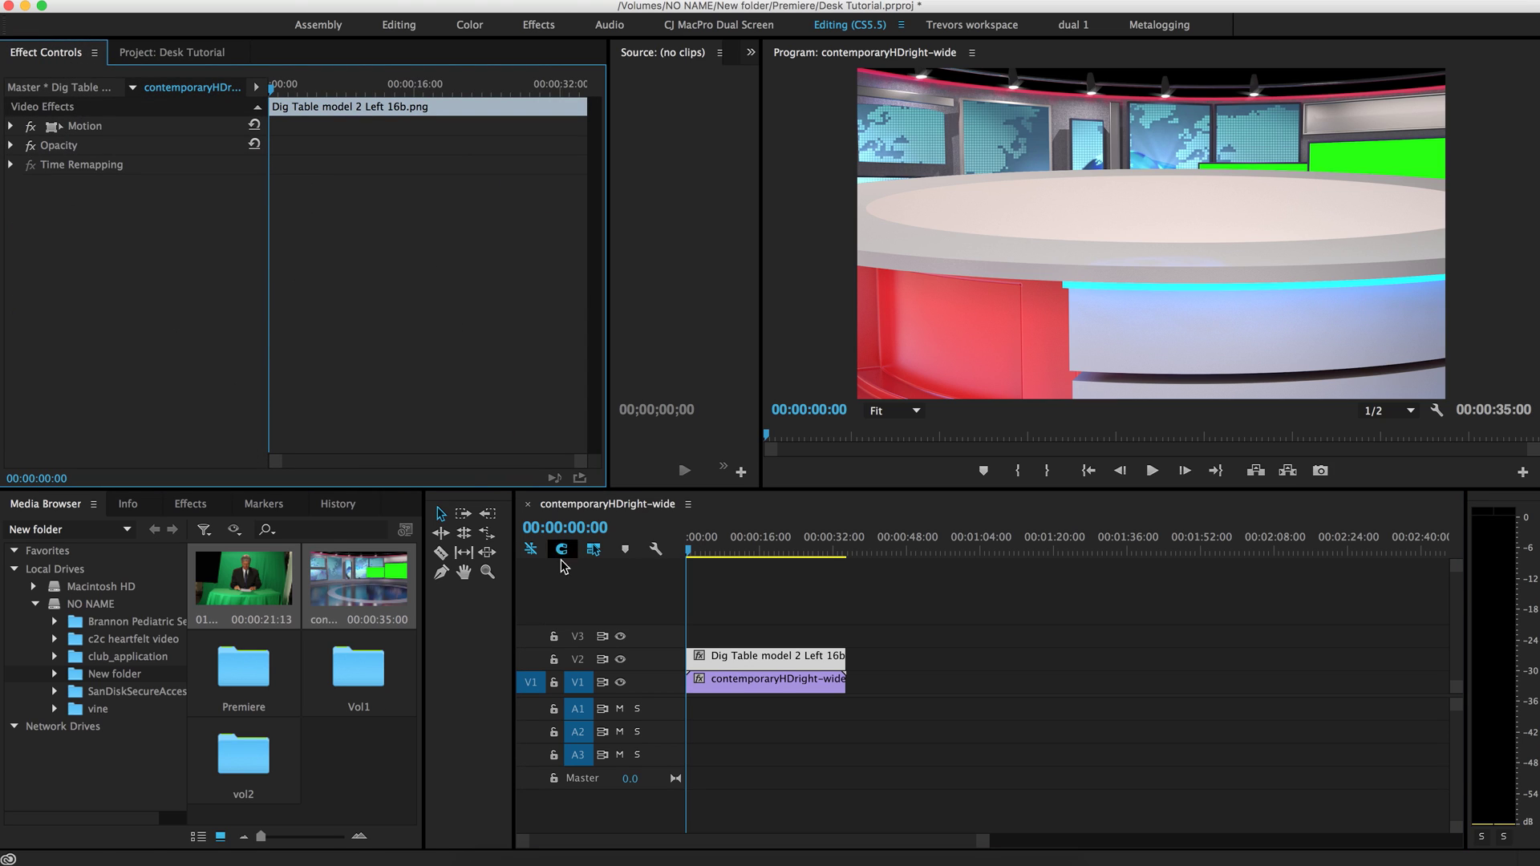
{"action": "left_click", "coordinate": [843, 654]}
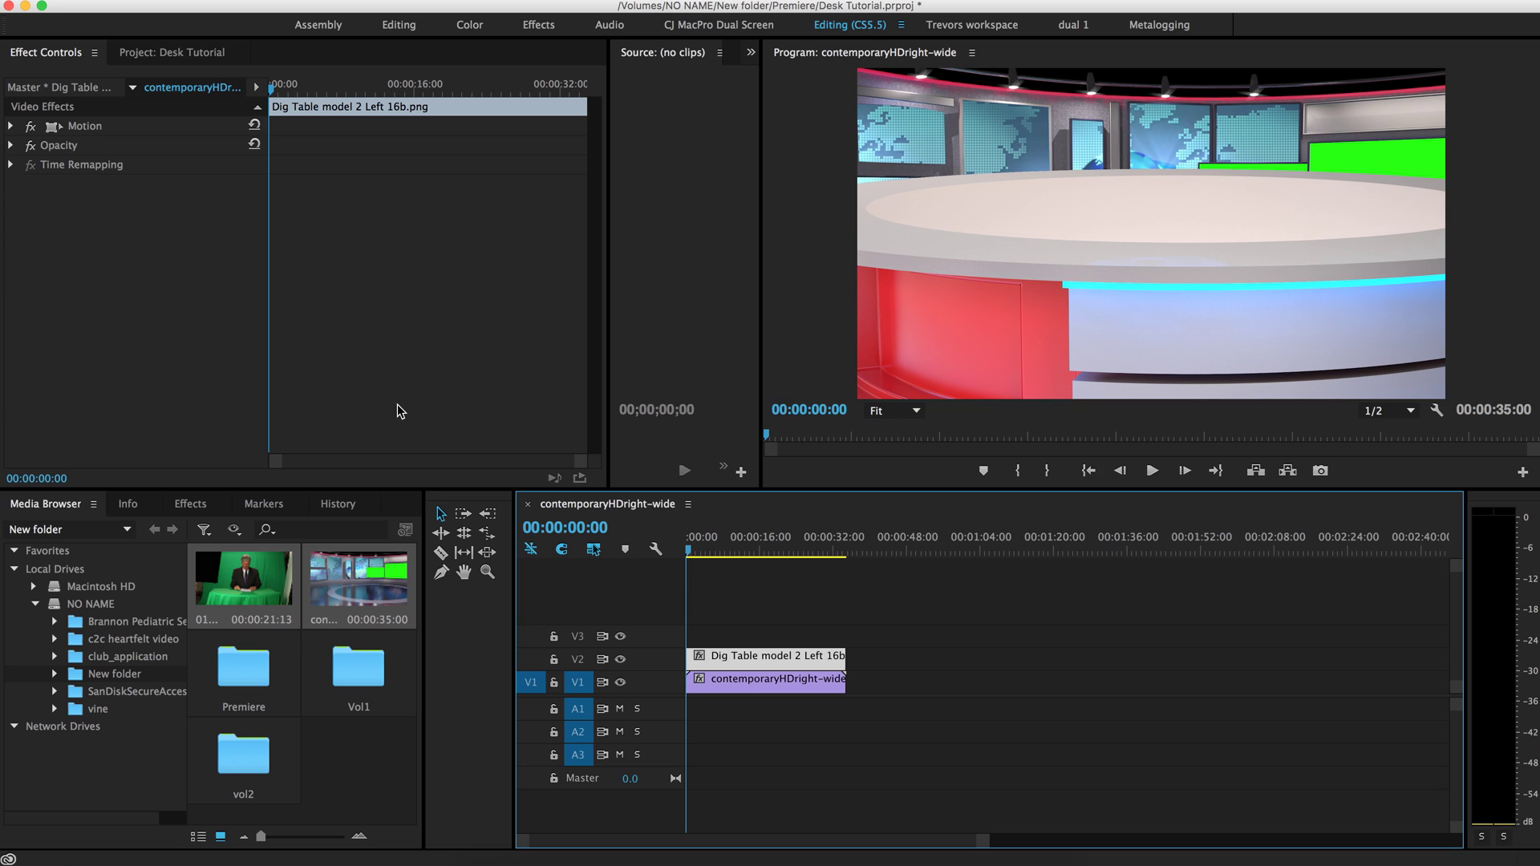
{"action": "left_click", "coordinate": [10, 127]}
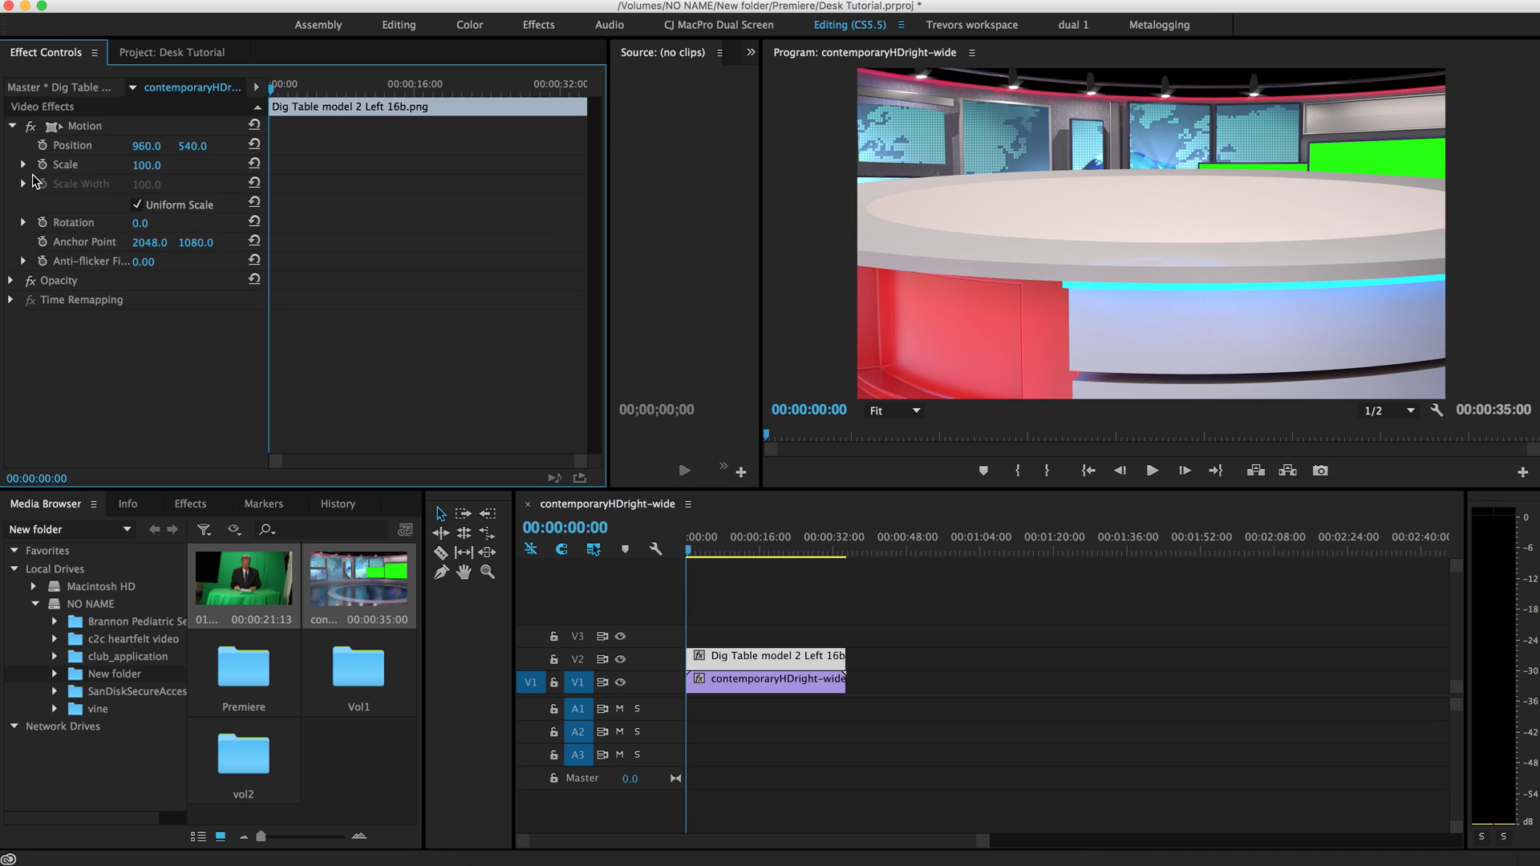
{"action": "left_click_drag", "start_coordinate": [147, 173], "coordinate": [302, 152]}
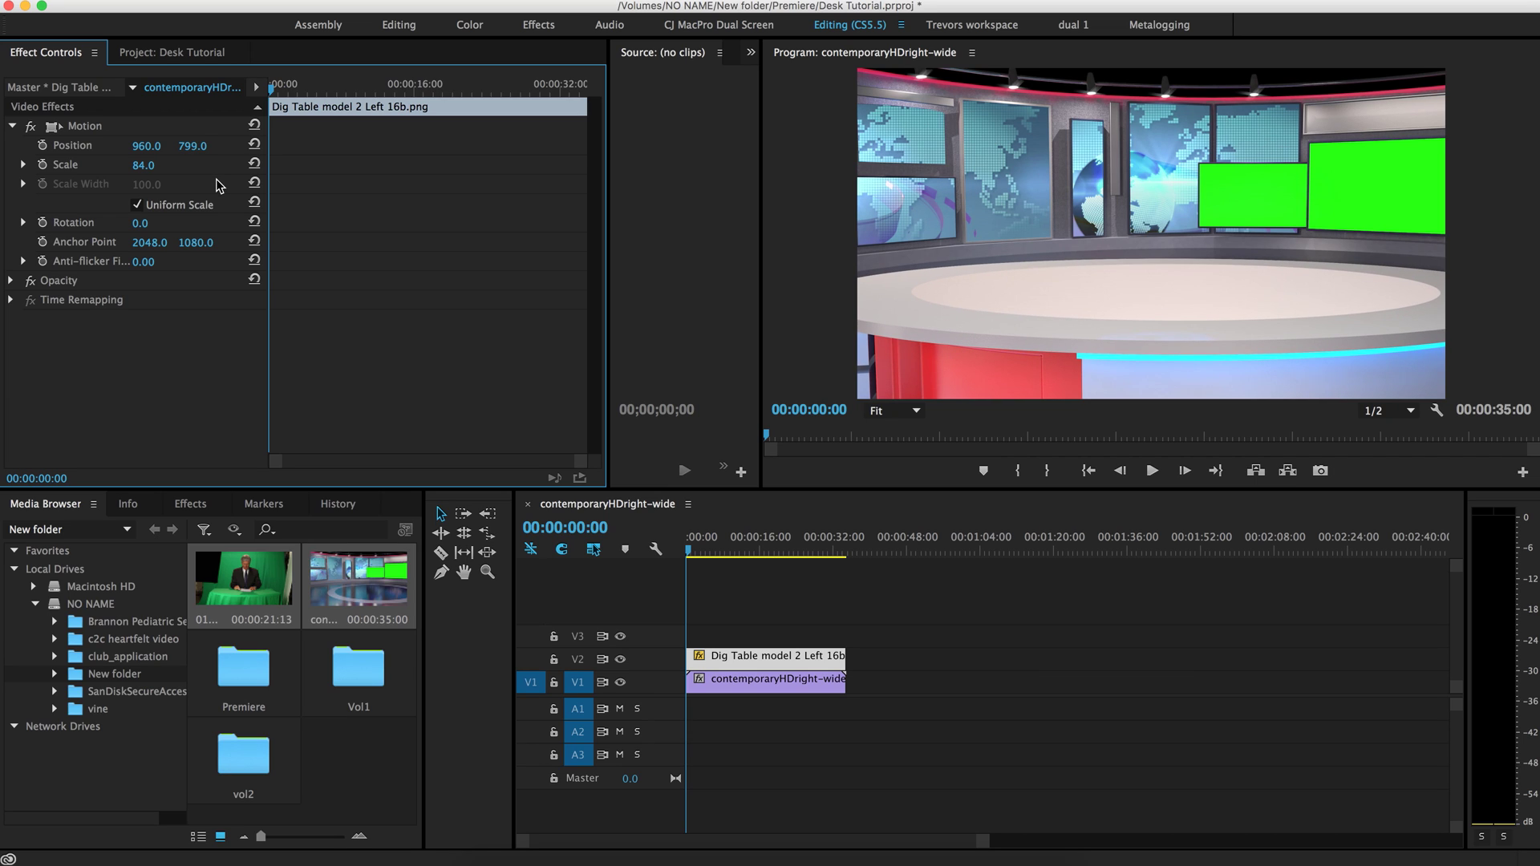
{"action": "left_click_drag", "start_coordinate": [197, 148], "coordinate": [204, 147]}
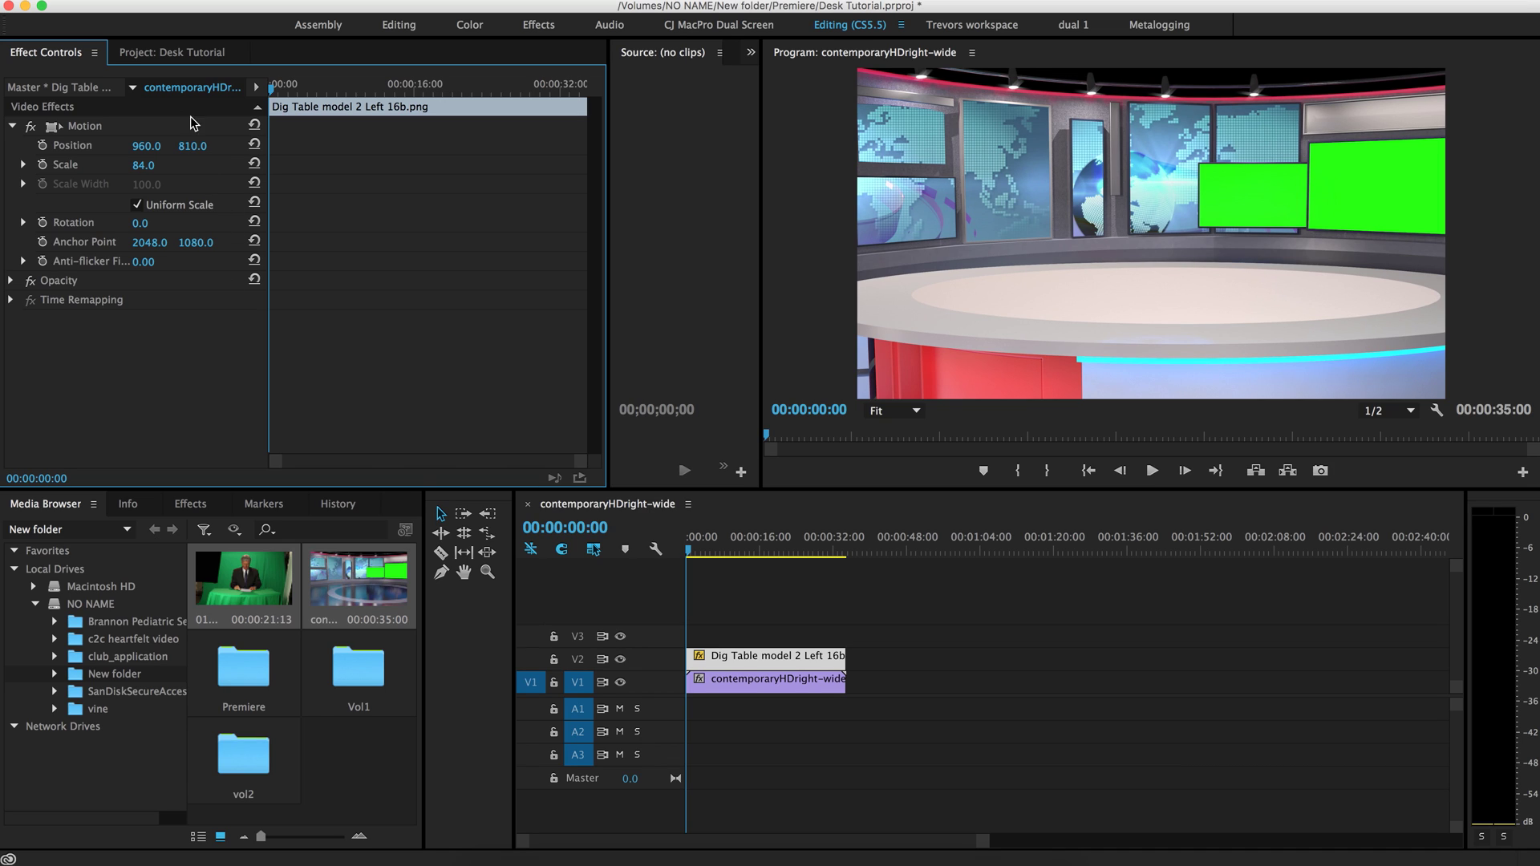
Step: Place the green-screen presenter clip on V3 above the desk, unlinking its audio
{"action": "left_click", "coordinate": [185, 53]}
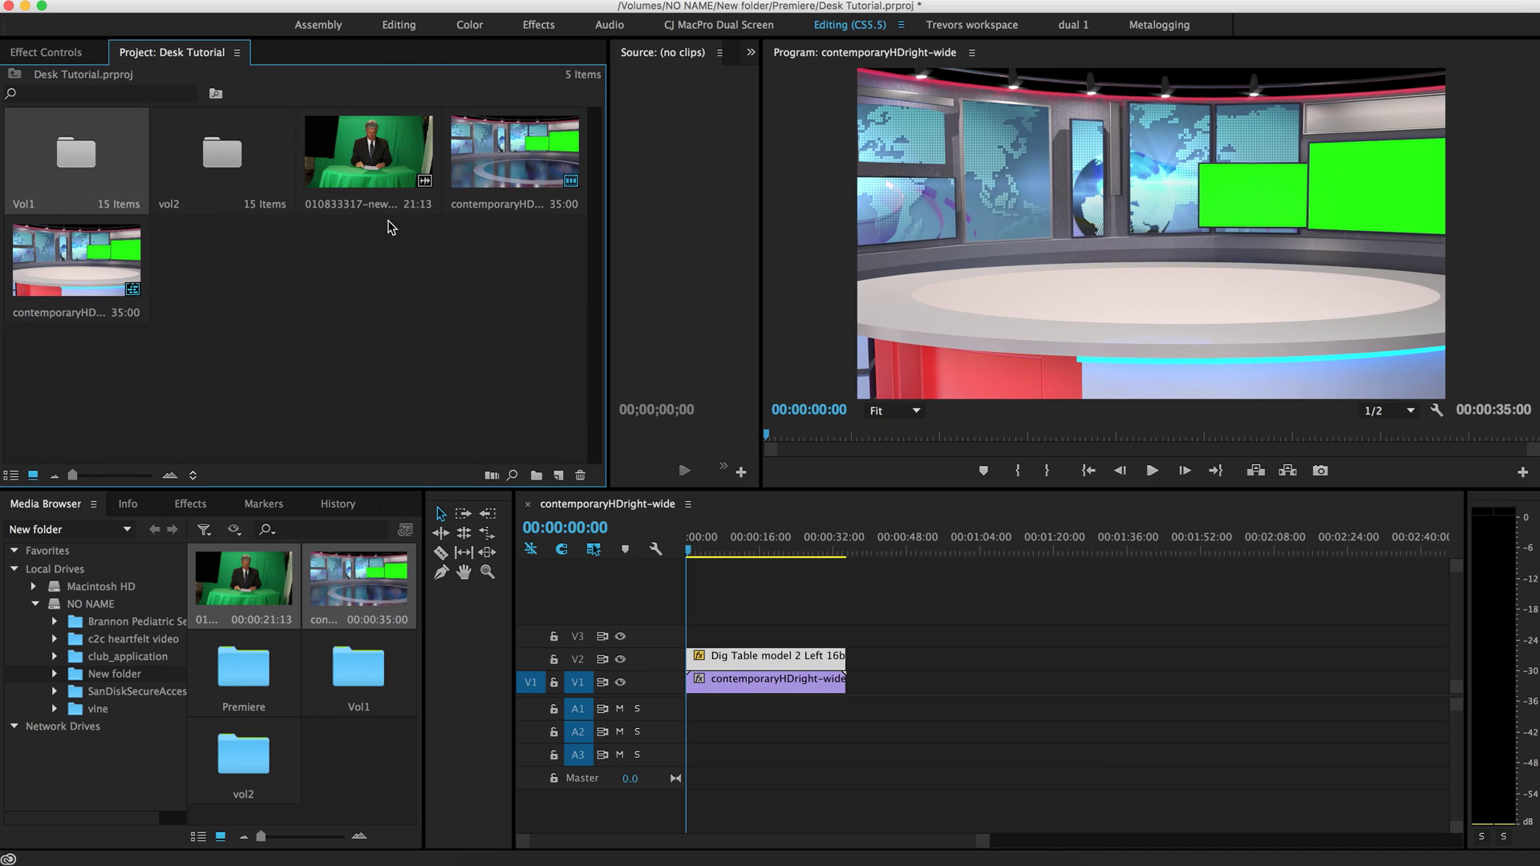
{"action": "left_click", "coordinate": [373, 152]}
{"action": "left_click_drag", "start_coordinate": [373, 151], "coordinate": [696, 635]}
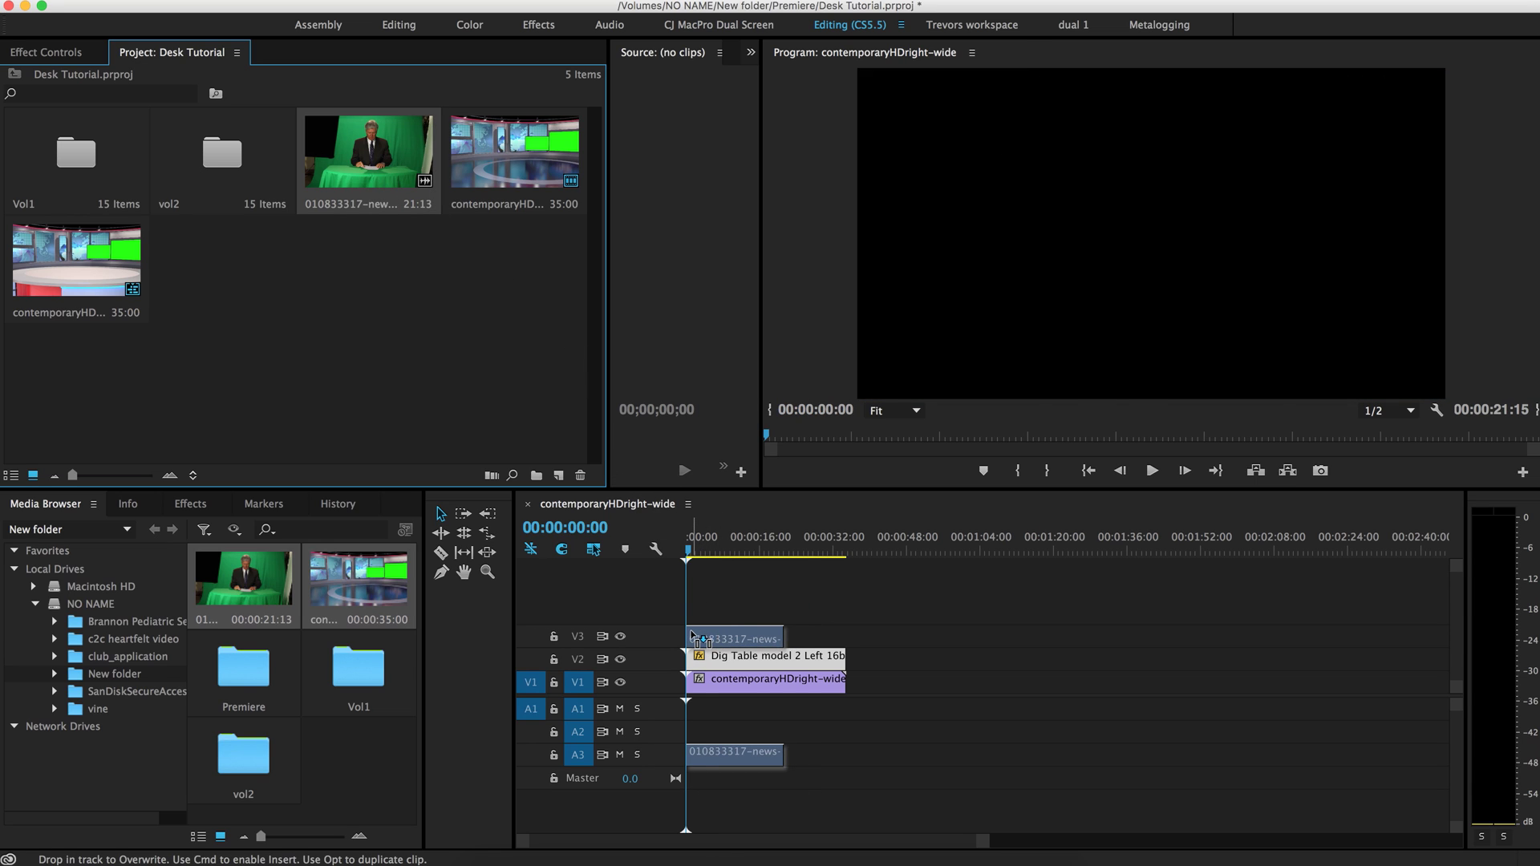
{"action": "left_click", "coordinate": [593, 548]}
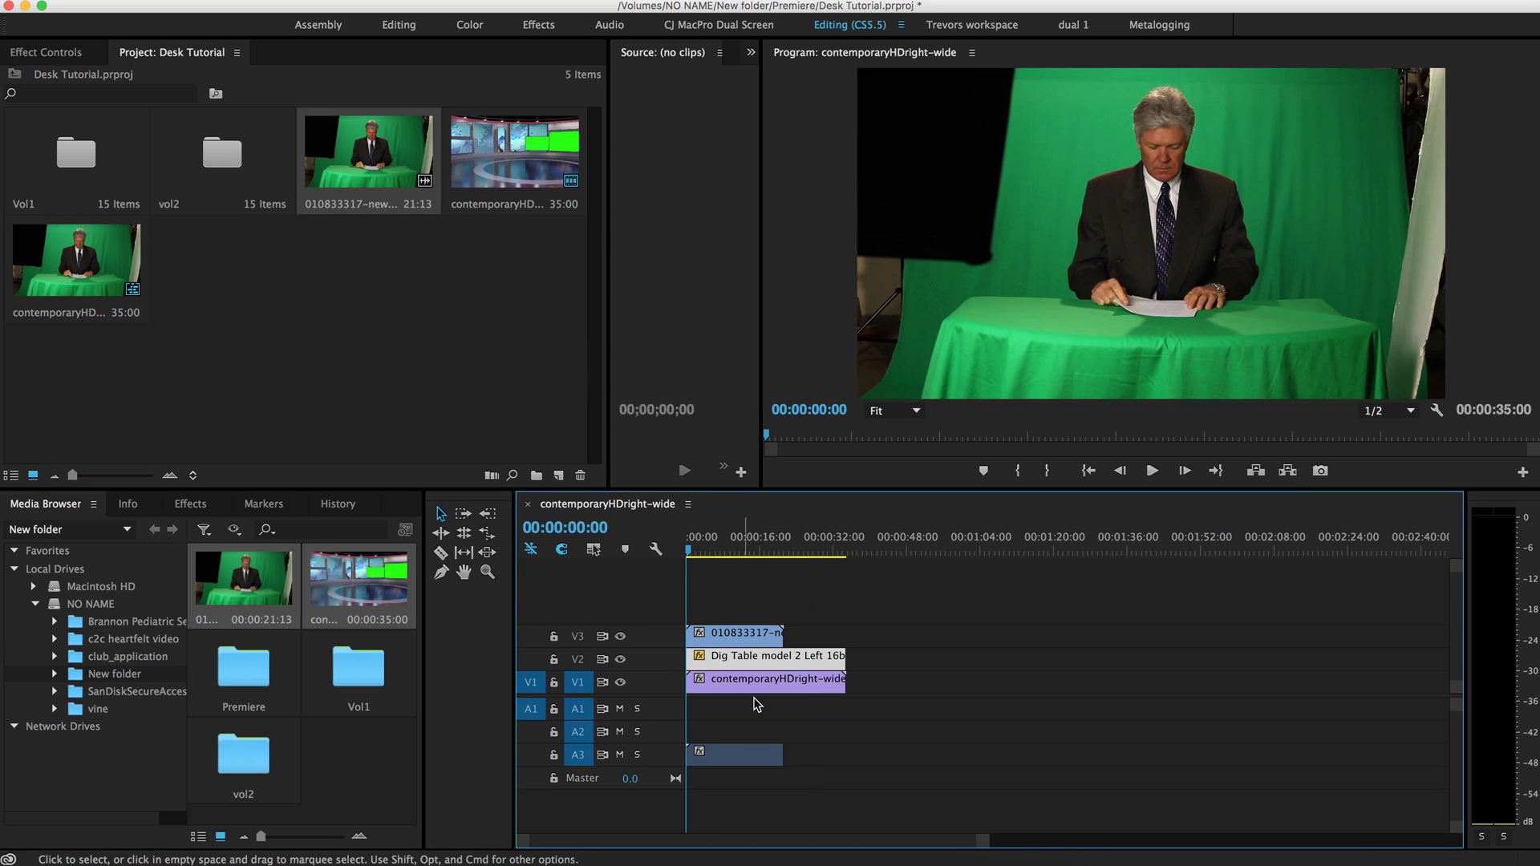
{"action": "left_click_drag", "start_coordinate": [791, 711], "coordinate": [740, 758]}
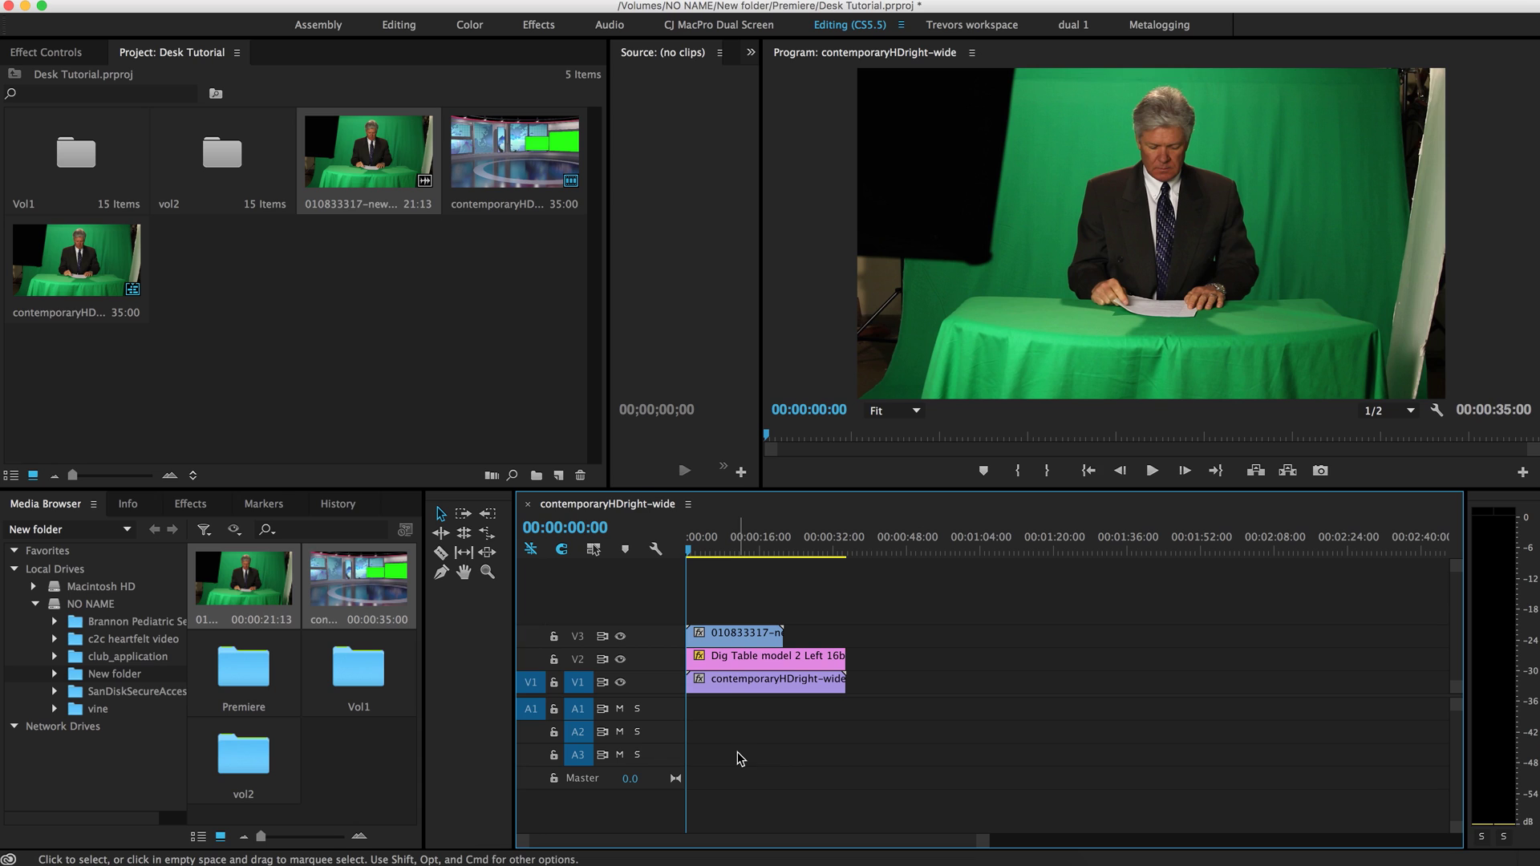
{"action": "mouse_move", "coordinate": [695, 554]}
{"action": "left_mouse_down"}
{"action": "mouse_move", "coordinate": [717, 554]}
{"action": "mouse_move", "coordinate": [688, 553]}
{"action": "mouse_move", "coordinate": [715, 554]}
{"action": "mouse_move", "coordinate": [696, 563]}
{"action": "left_mouse_up"}
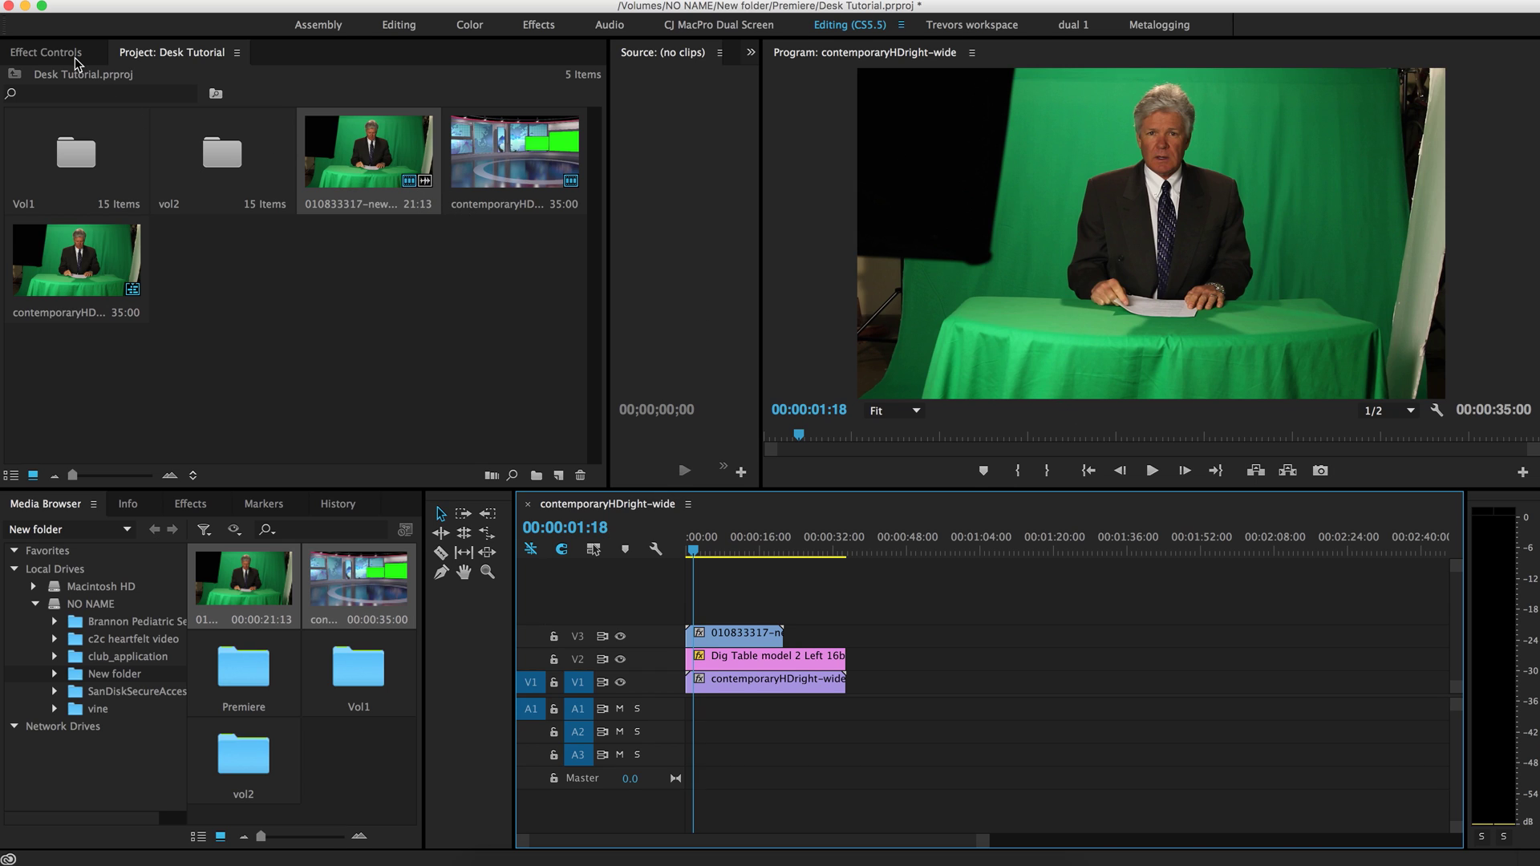
Step: Start a freeform pen mask in the V3 presenter clip's Opacity settings
{"action": "left_click", "coordinate": [746, 634]}
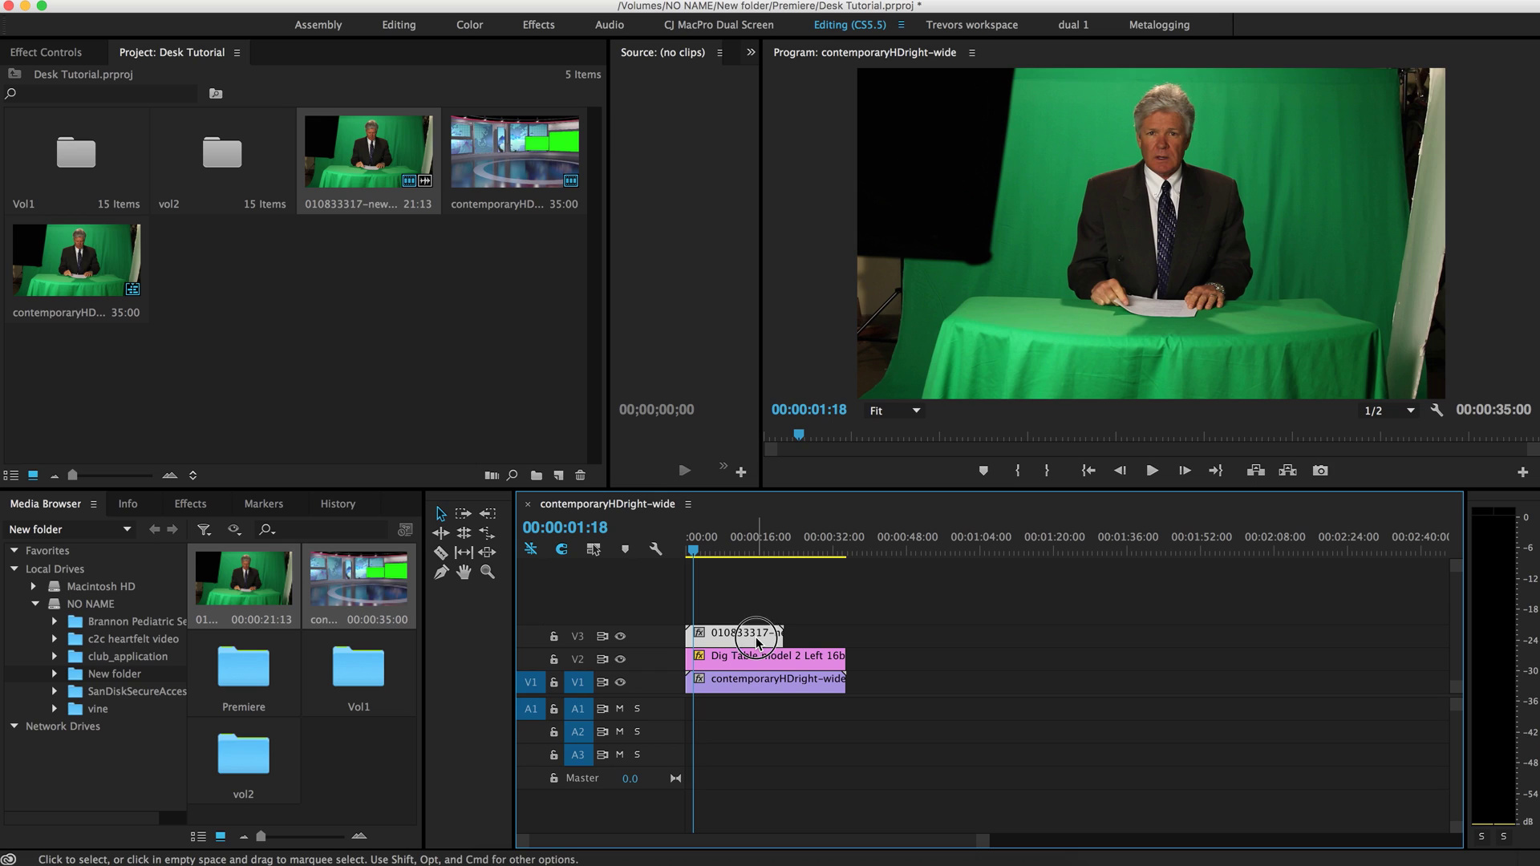
{"action": "left_click", "coordinate": [45, 55]}
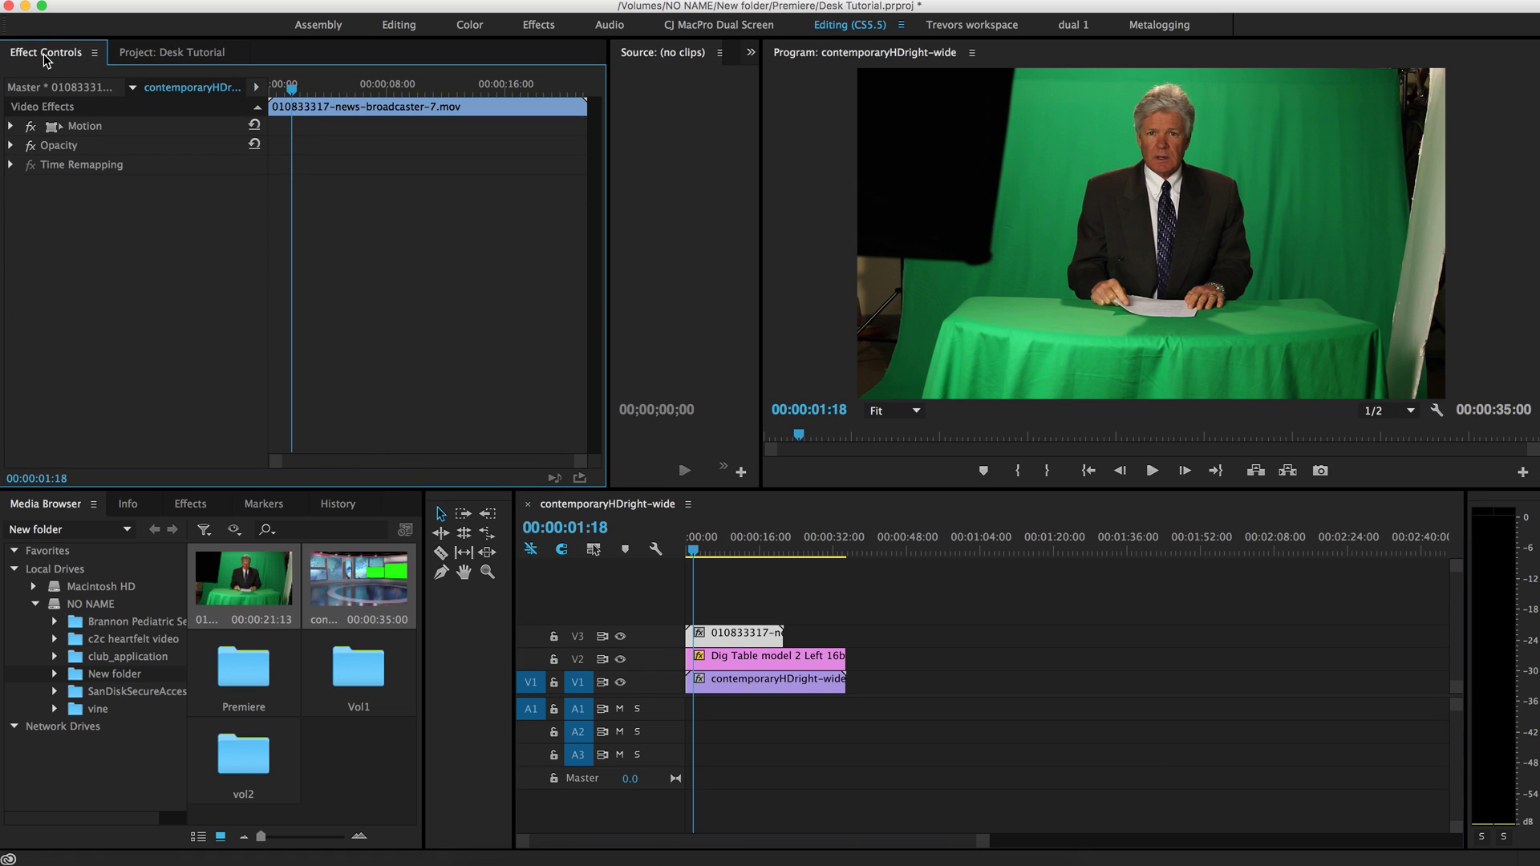
{"action": "left_click", "coordinate": [11, 146]}
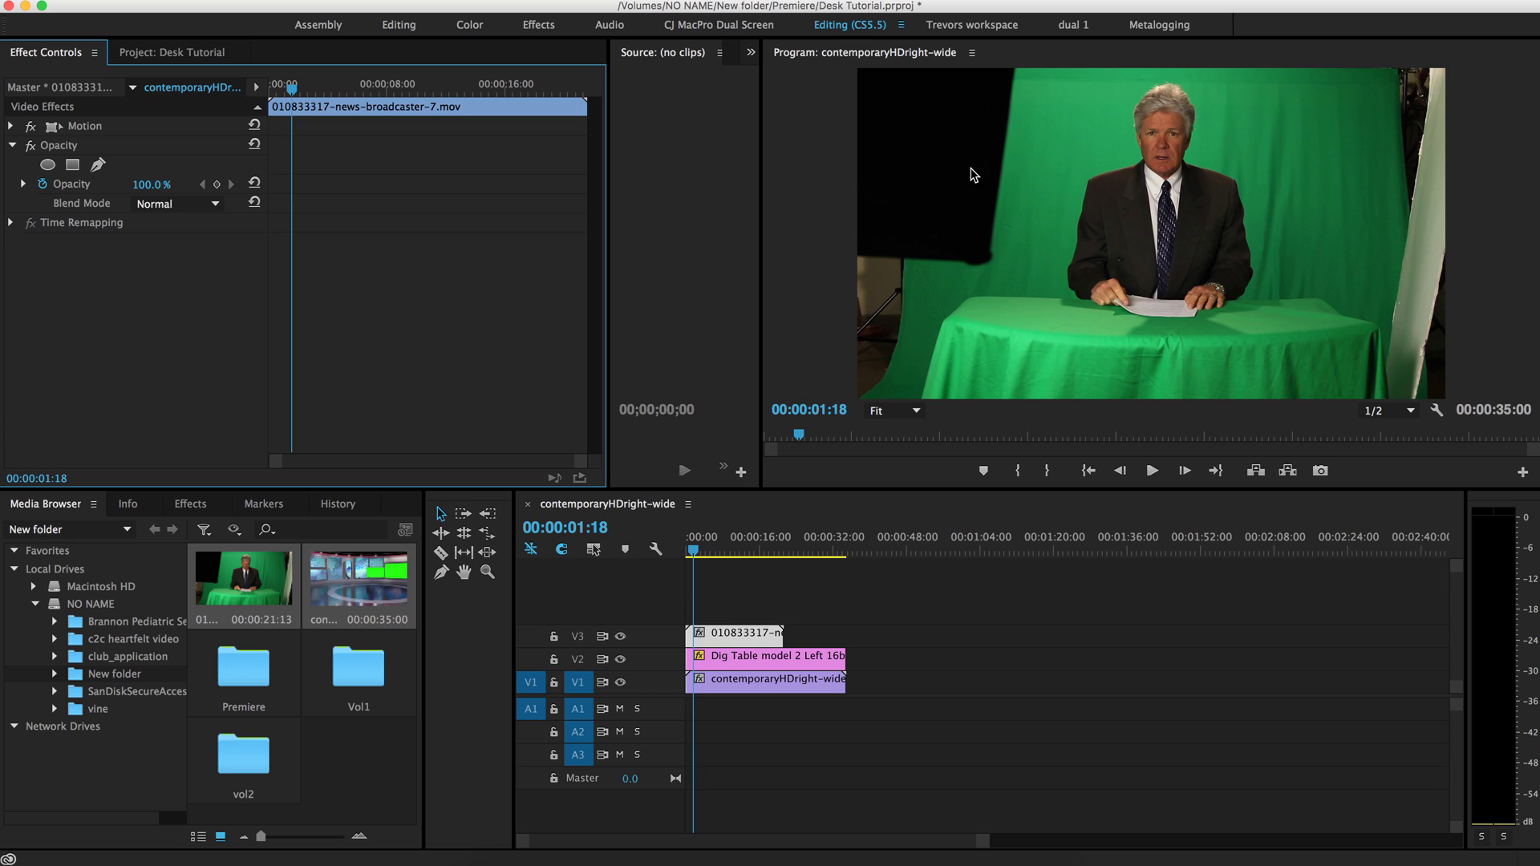
{"action": "left_click", "coordinate": [96, 164]}
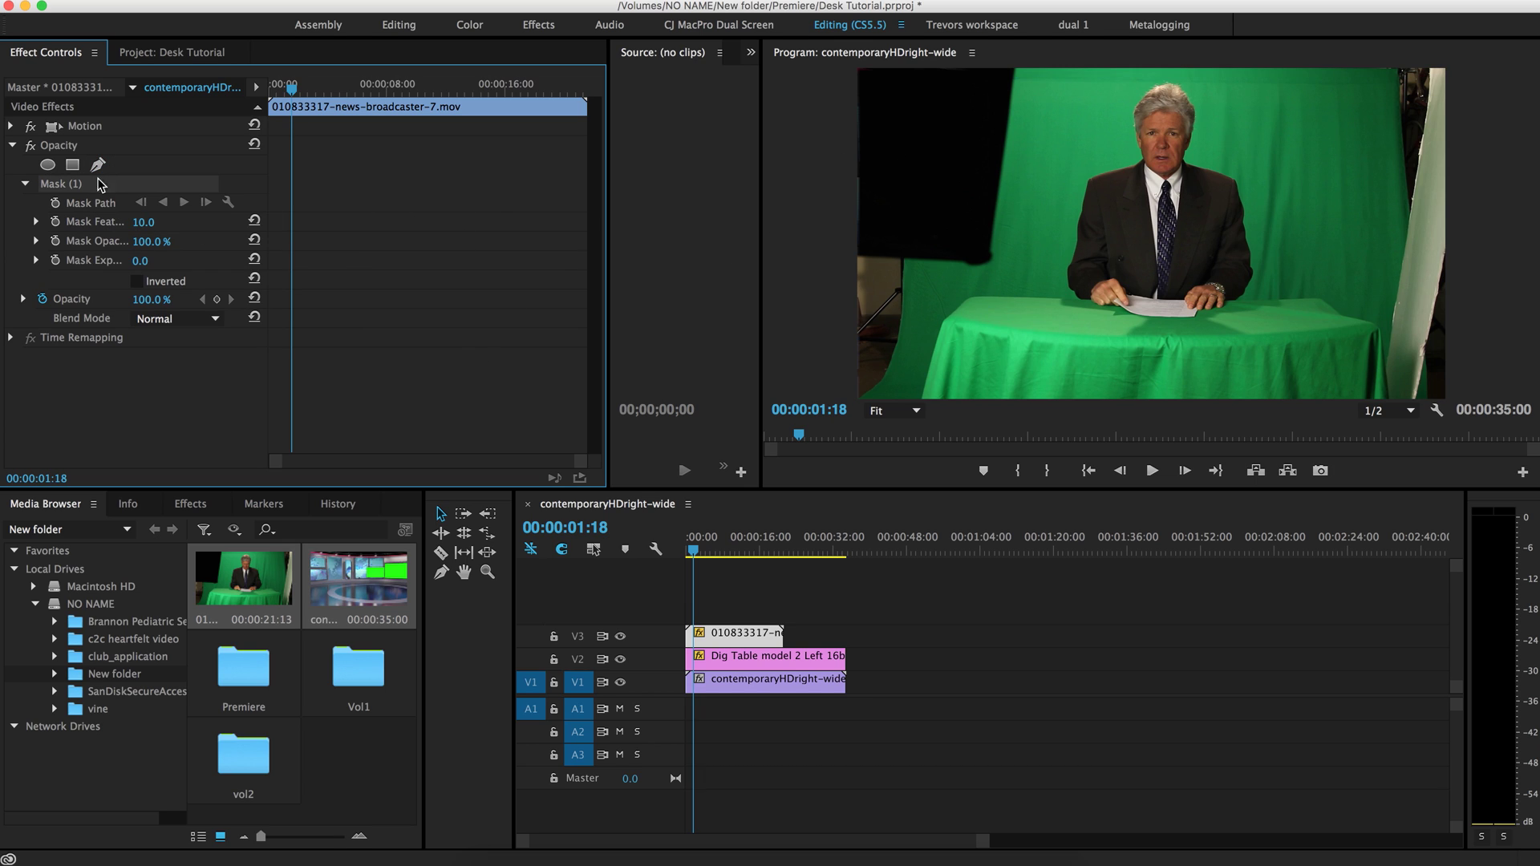
Step: Draw a closed mask outline around the anchor's head, shoulders and sides down to the desk
{"action": "left_click", "coordinate": [1152, 345]}
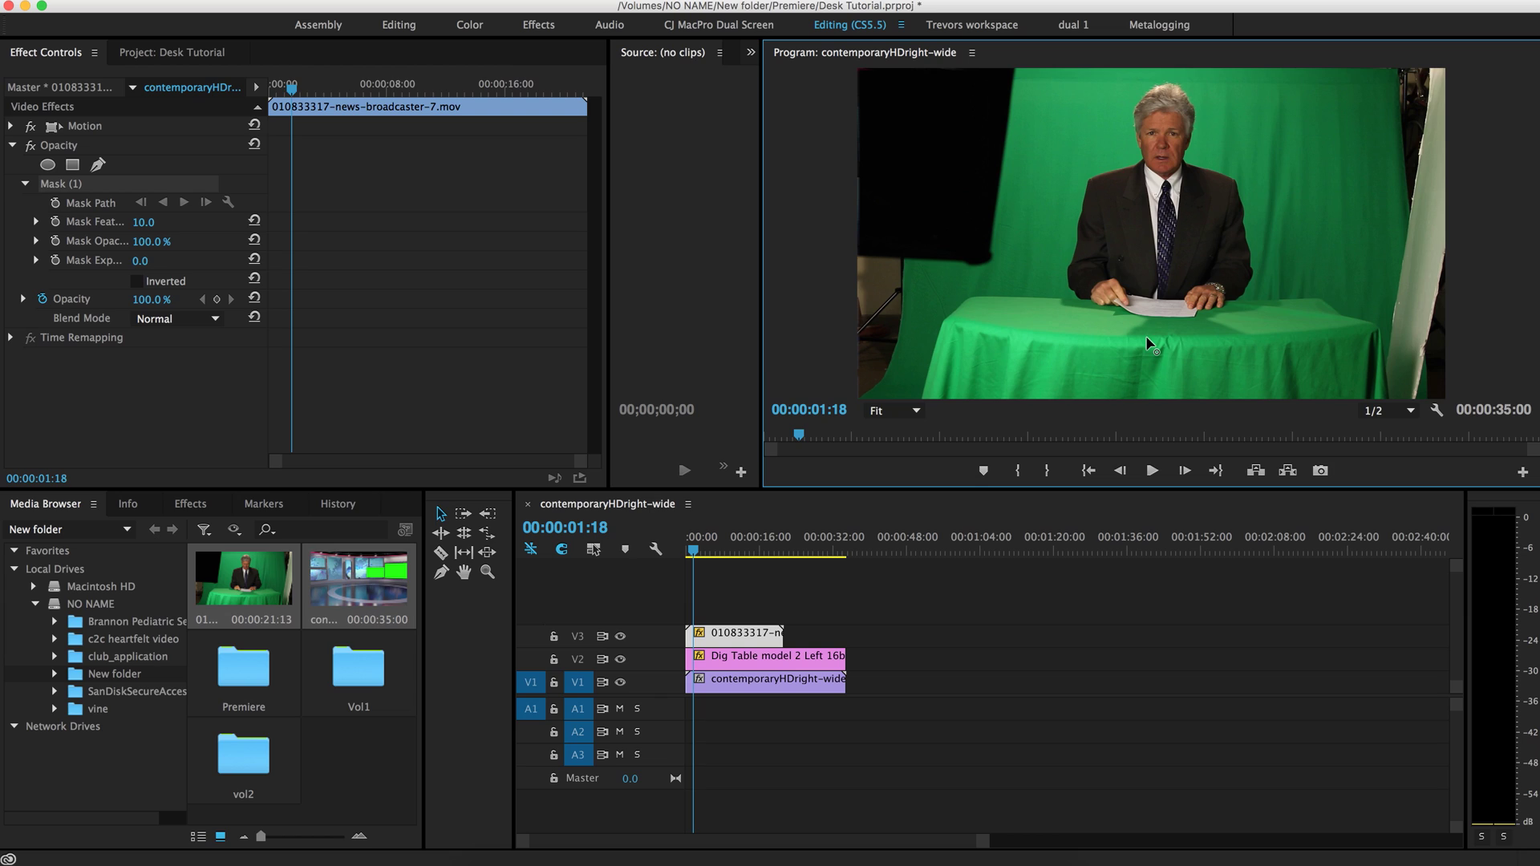
{"action": "left_click", "coordinate": [1019, 294]}
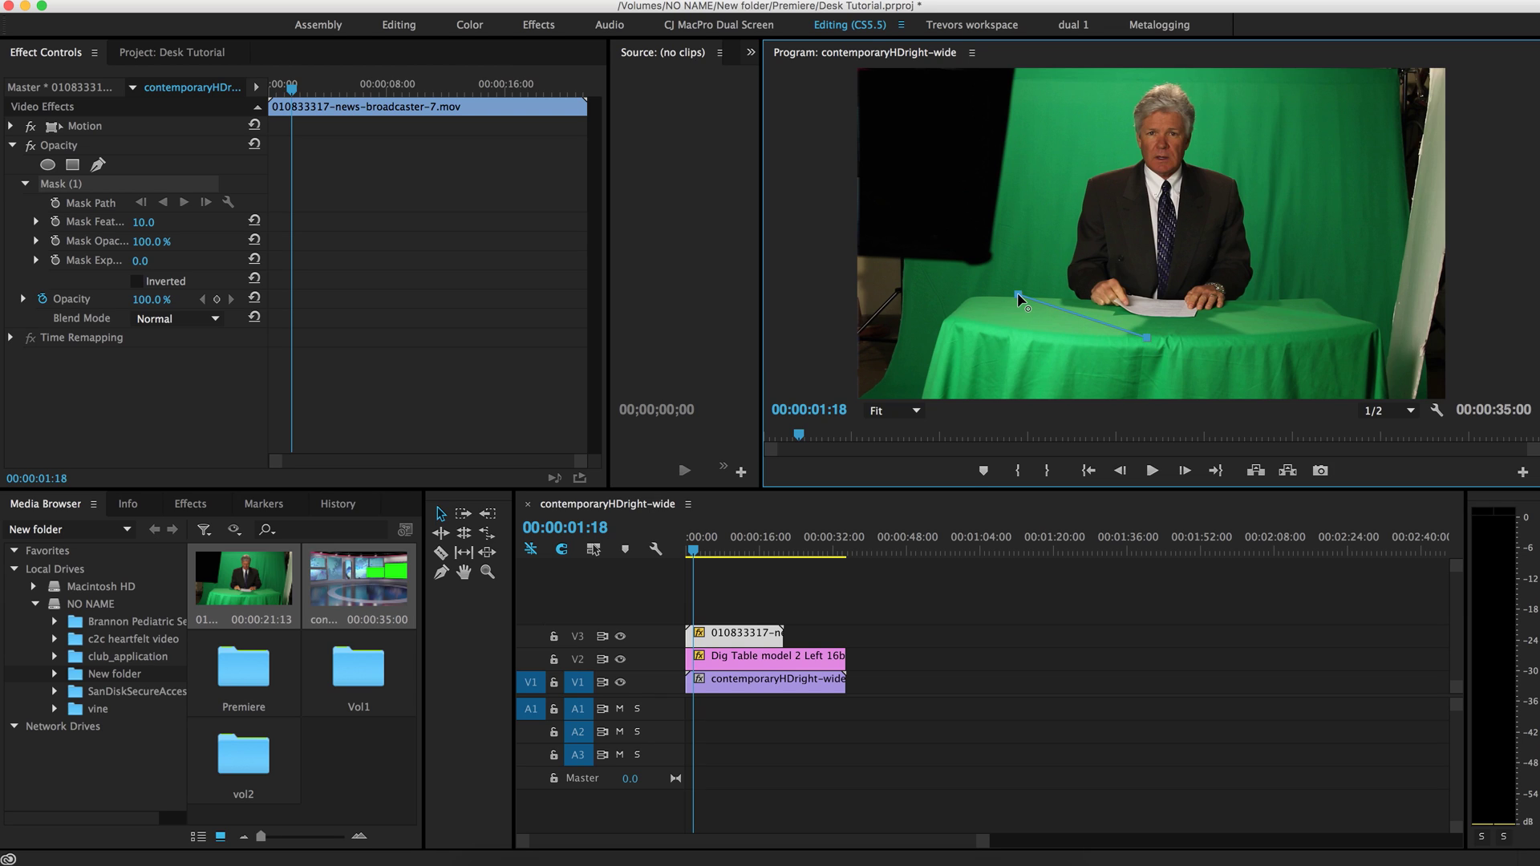
{"action": "left_click", "coordinate": [1063, 138]}
{"action": "left_click", "coordinate": [1154, 71]}
{"action": "left_click", "coordinate": [1221, 79]}
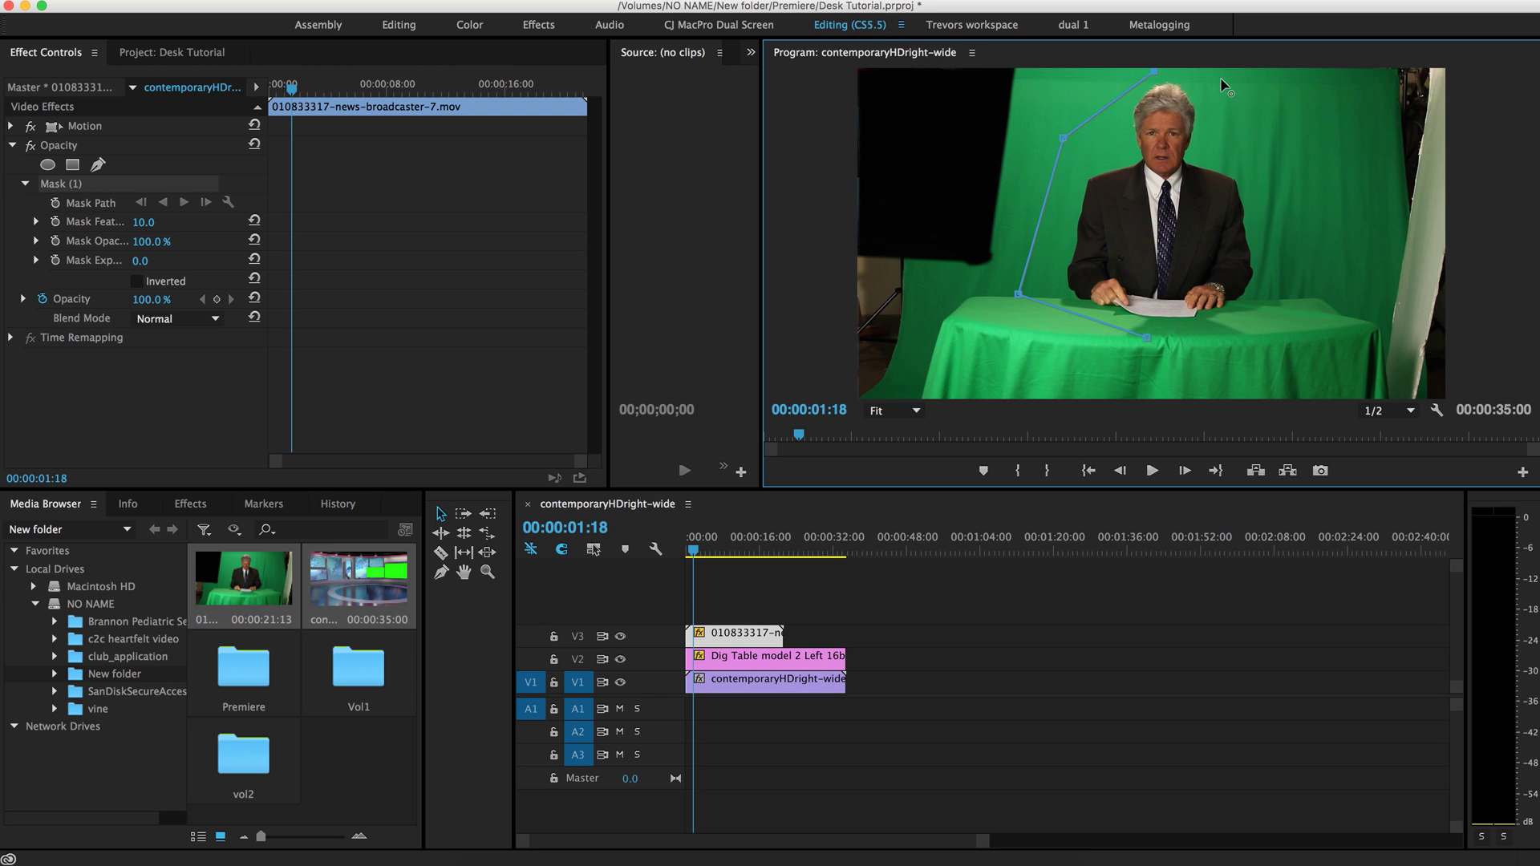
{"action": "left_click", "coordinate": [1269, 188]}
{"action": "left_click", "coordinate": [1281, 298]}
{"action": "left_click", "coordinate": [1238, 328]}
{"action": "left_click", "coordinate": [1147, 337]}
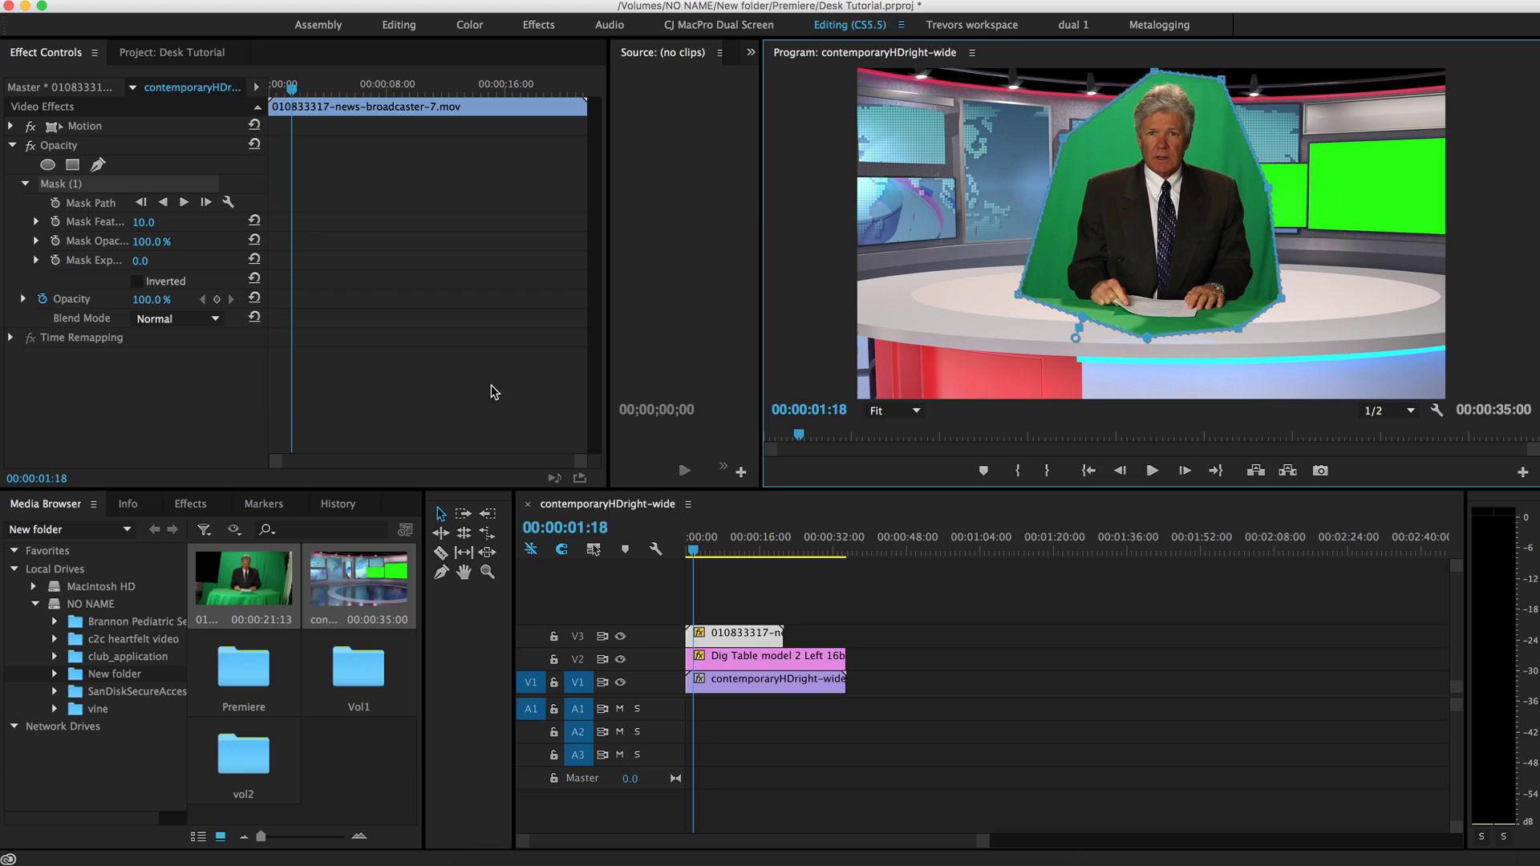
{"action": "left_click", "coordinate": [234, 414]}
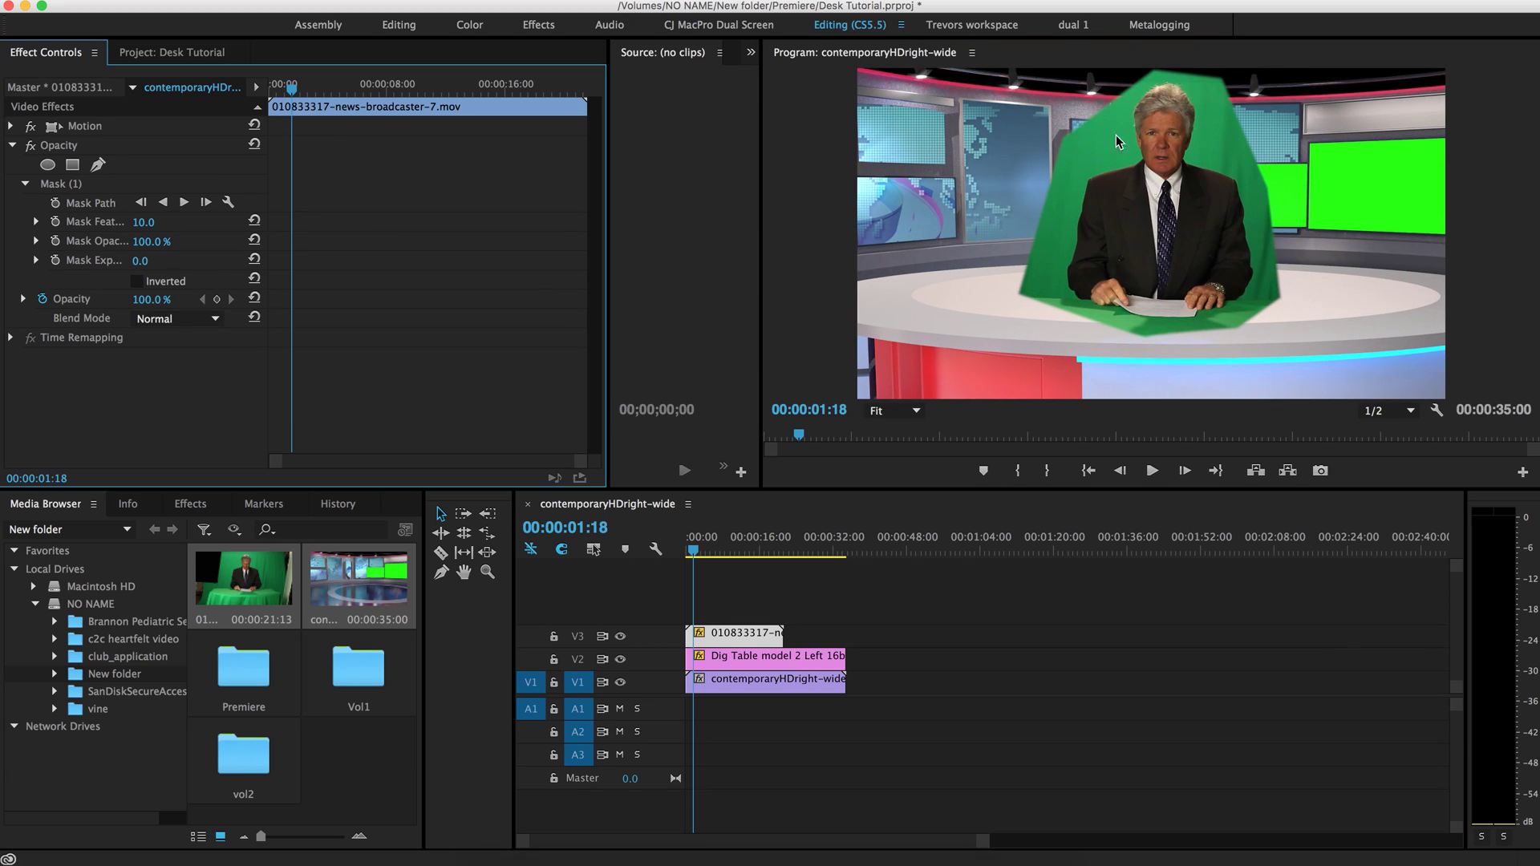
{"action": "left_click", "coordinate": [11, 146]}
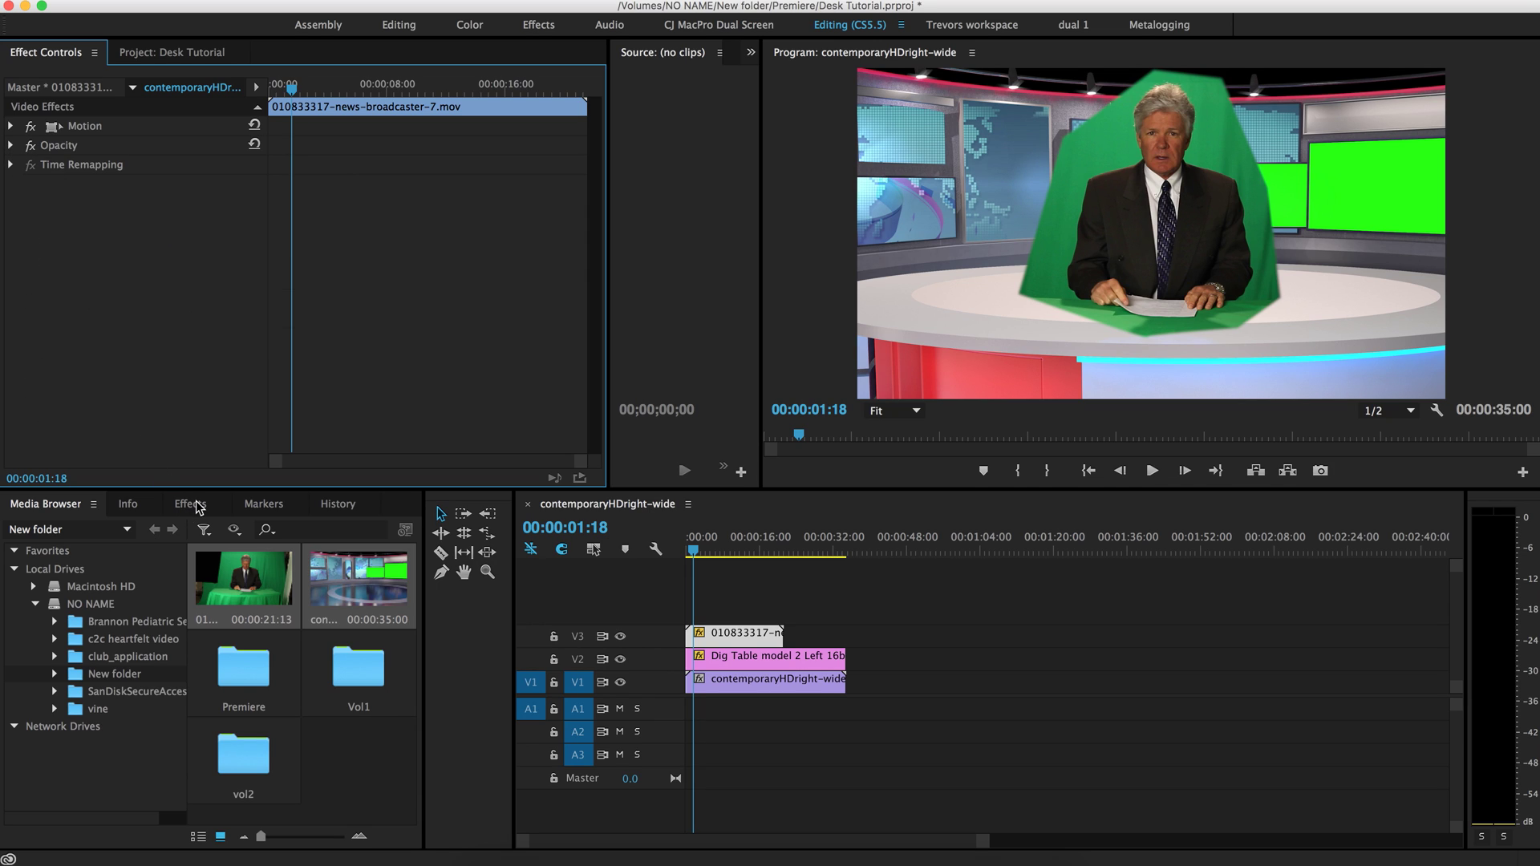
Step: Filter the Effects panel by 'key' to reveal the Keying group with Ultra Key
{"action": "left_click", "coordinate": [193, 505]}
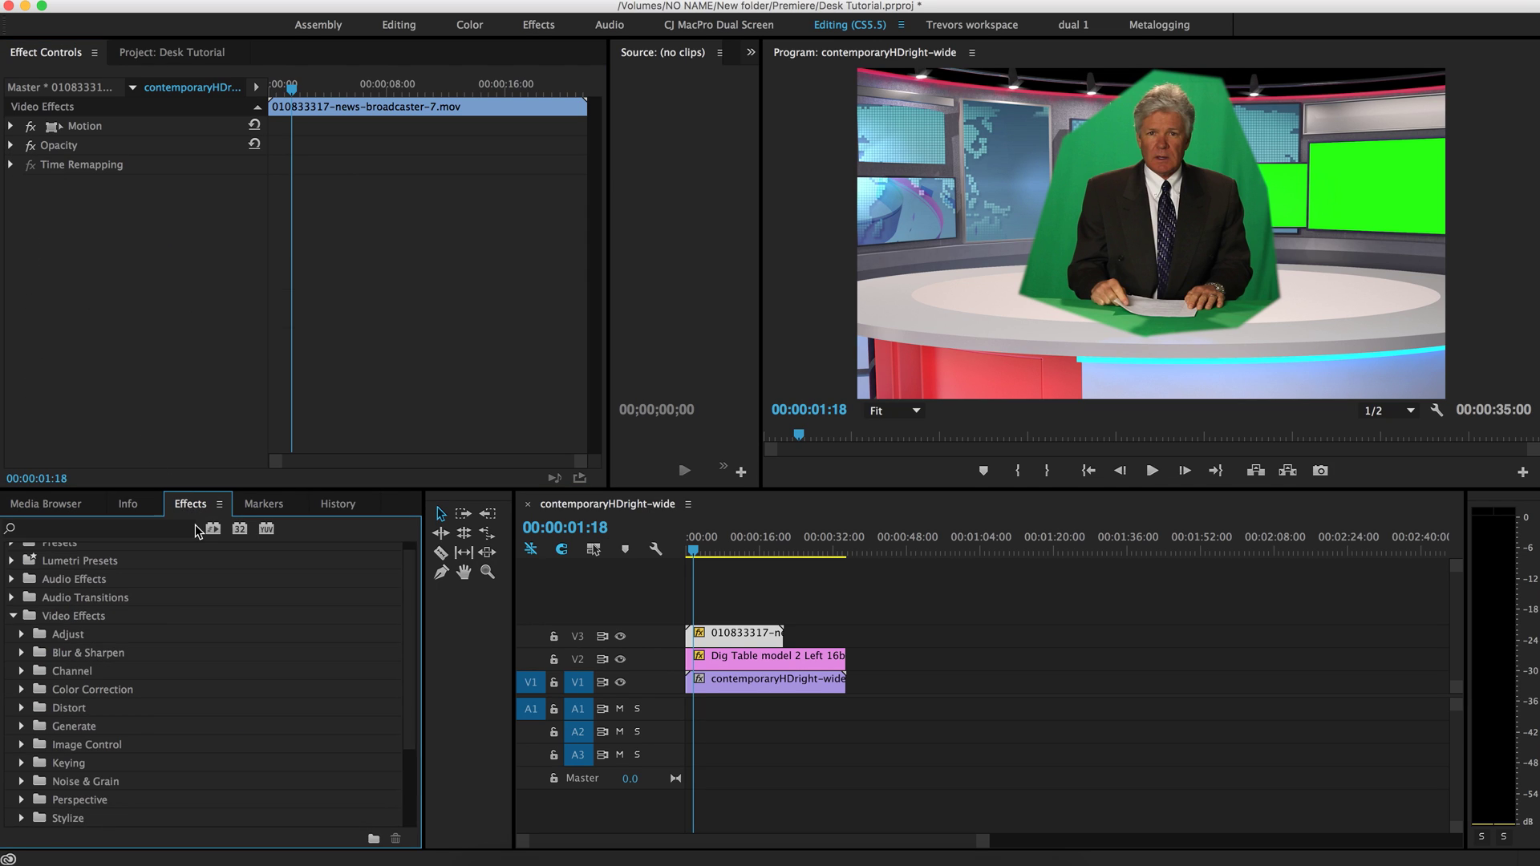
{"action": "left_click", "coordinate": [14, 617]}
{"action": "left_click", "coordinate": [51, 534]}
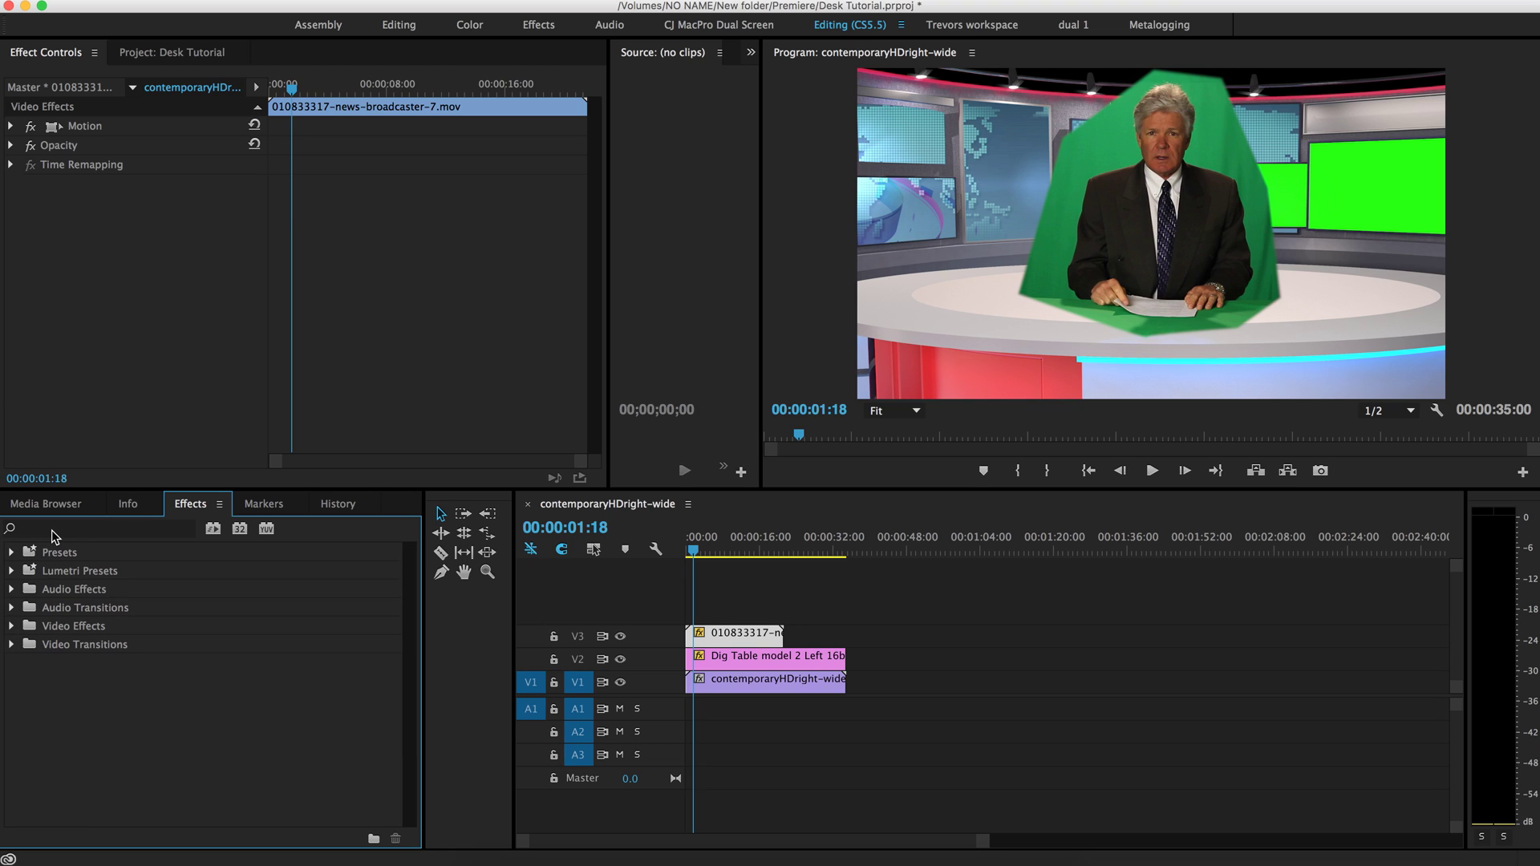
{"action": "type", "text": "ultr"}
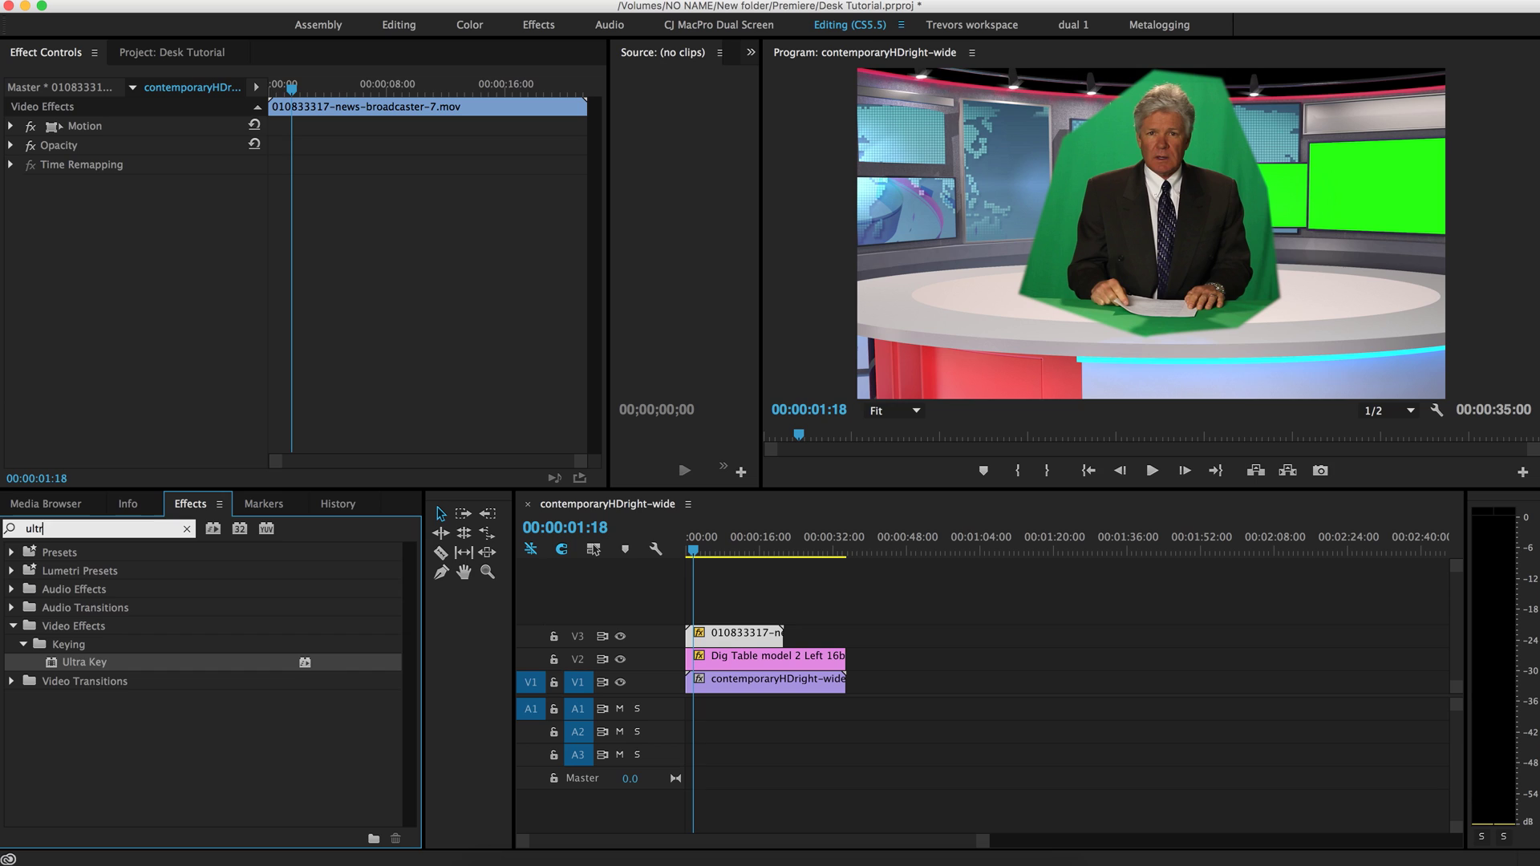
{"action": "key", "text": "BackSpace"}
{"action": "key", "text": "BackSpace"}
{"action": "key", "text": "BackSpace"}
{"action": "key", "text": "BackSpace"}
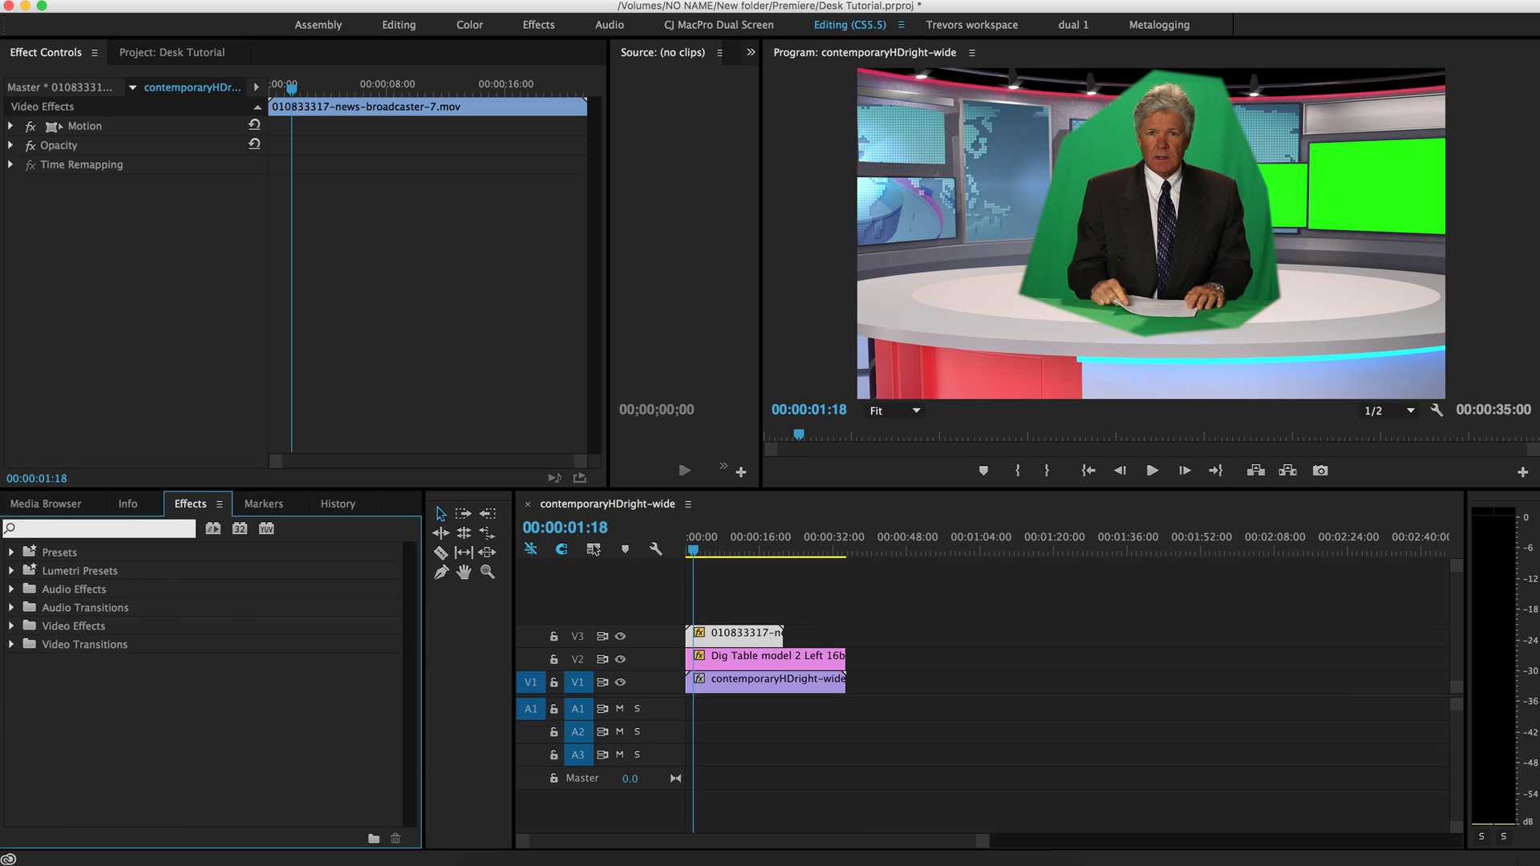
{"action": "type", "text": "key"}
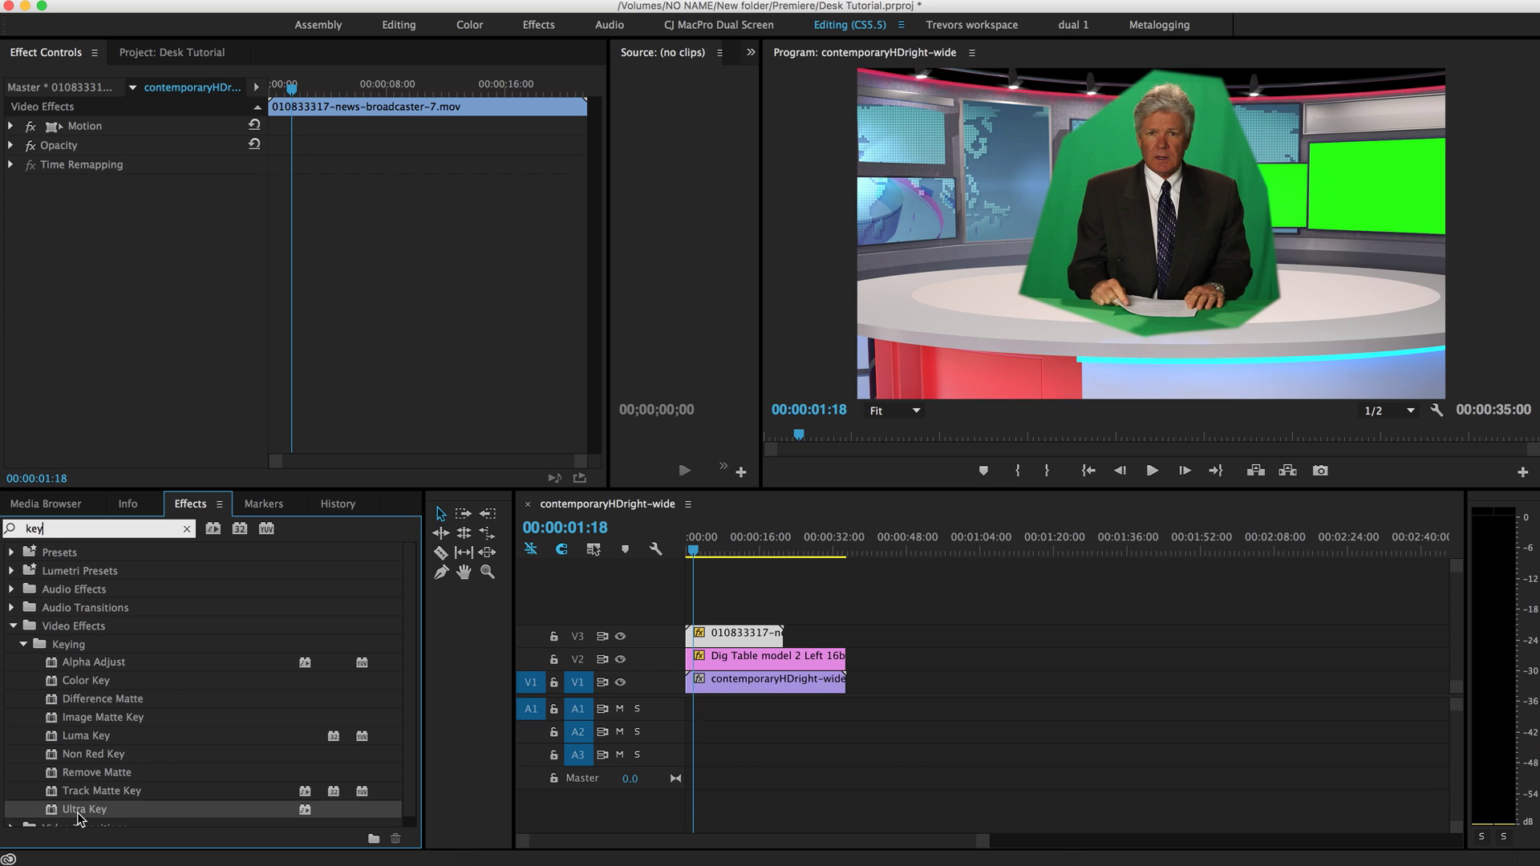
Step: Apply Ultra Key to the presenter clip and sample the green screen as its key colour
{"action": "left_click_drag", "start_coordinate": [57, 813], "coordinate": [753, 637]}
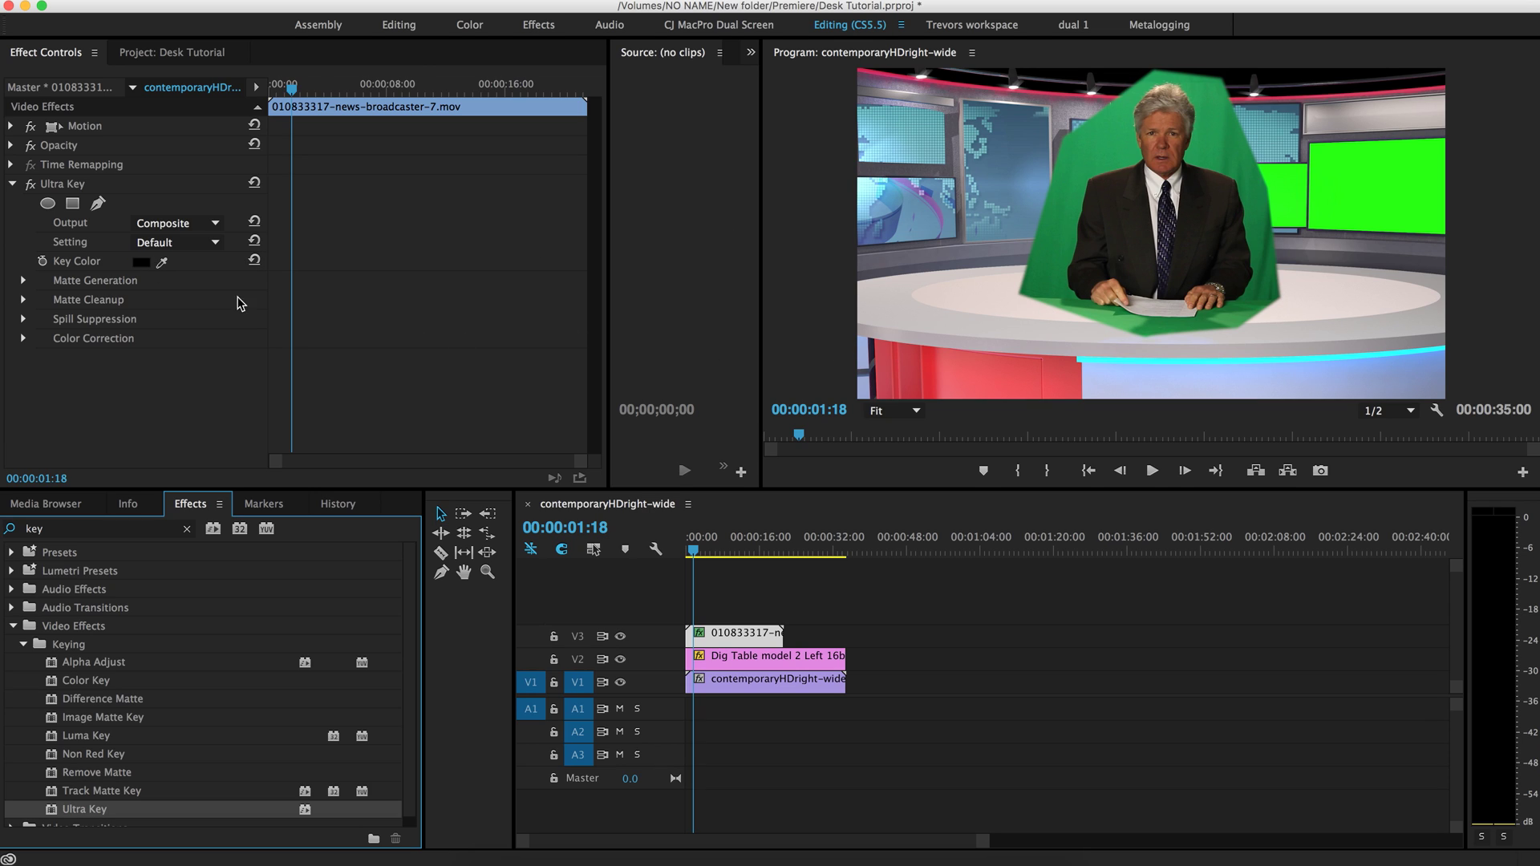
{"action": "left_click", "coordinate": [161, 262]}
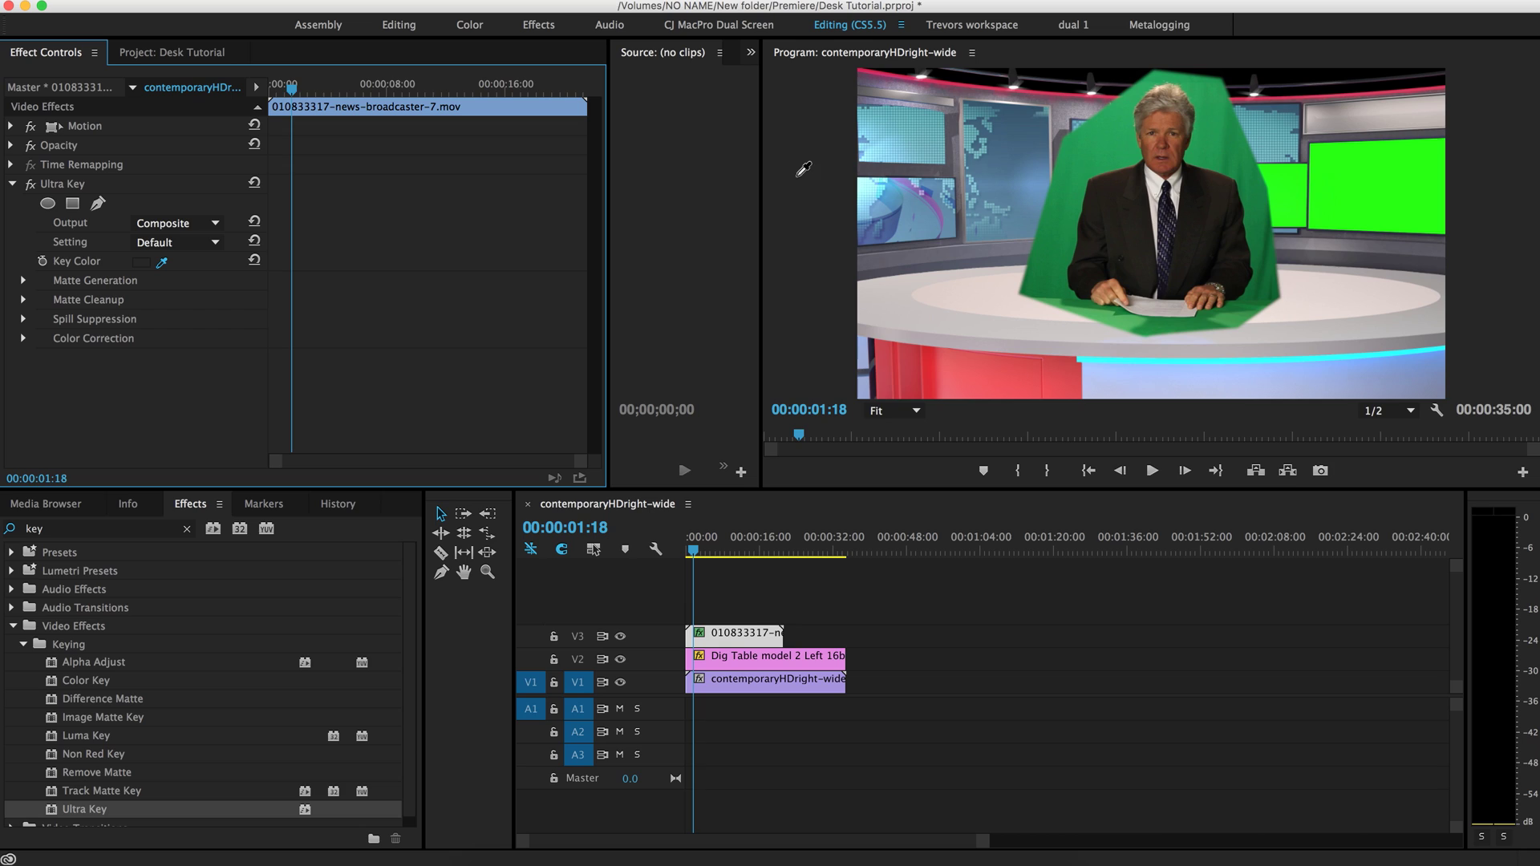
{"action": "left_click", "coordinate": [1123, 148]}
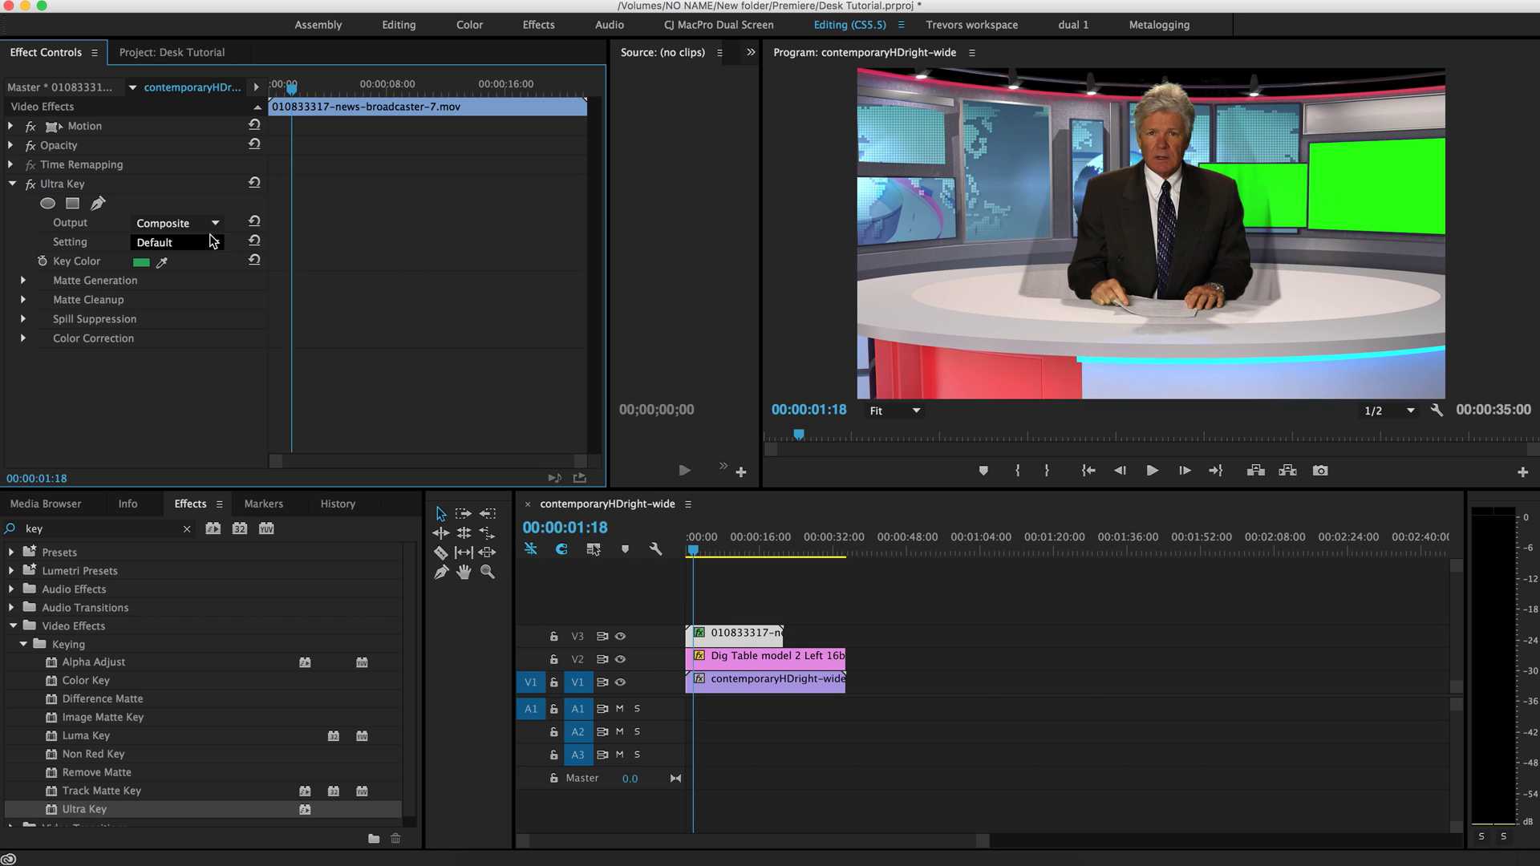
Step: View Ultra Key's Alpha Channel output and switch its setting to Aggressive
{"action": "left_click", "coordinate": [205, 233]}
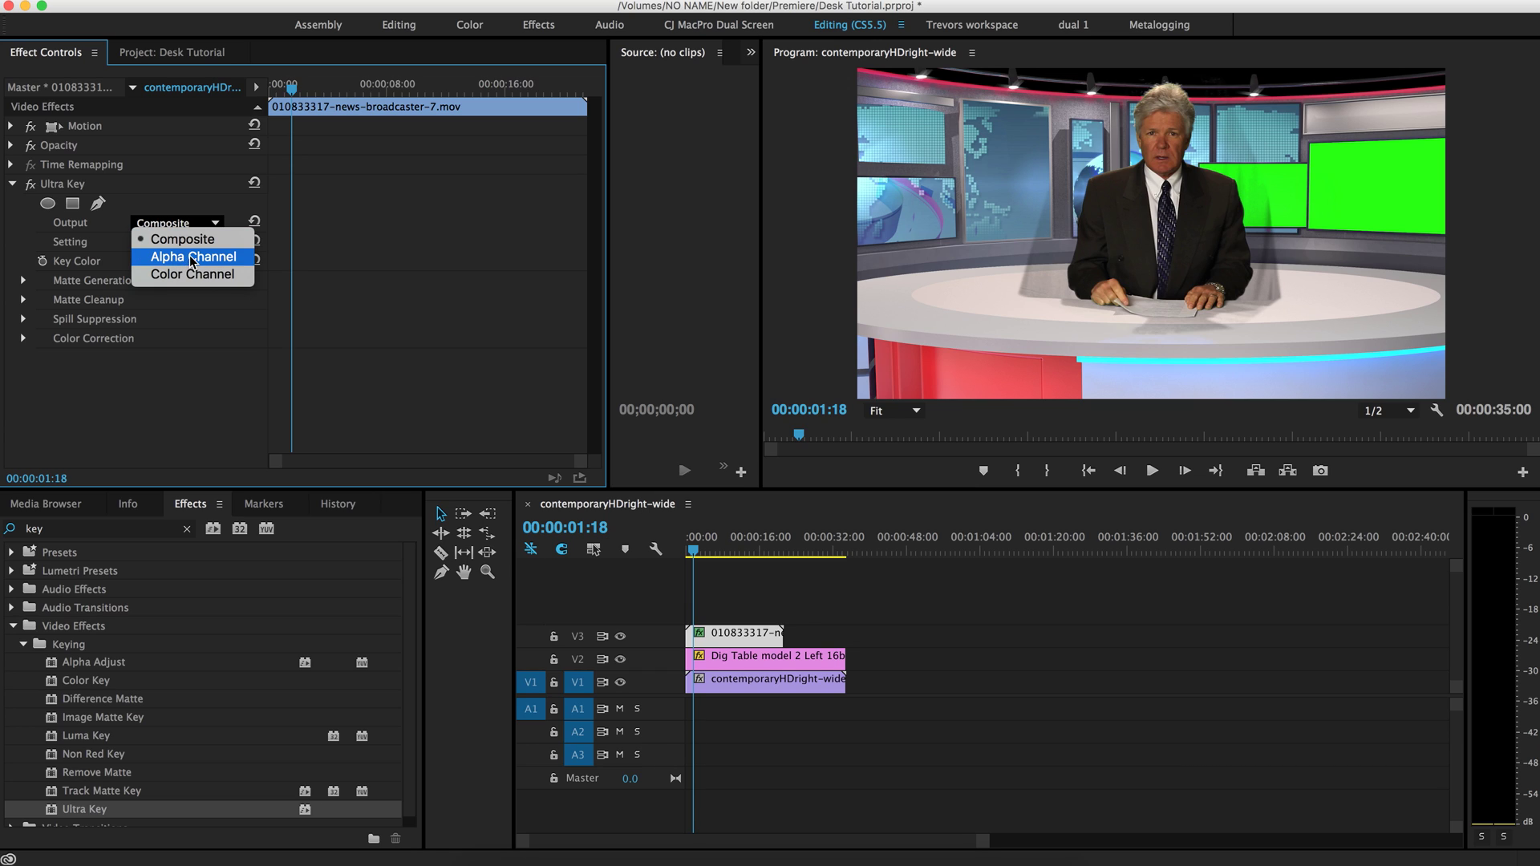
{"action": "left_click", "coordinate": [191, 259]}
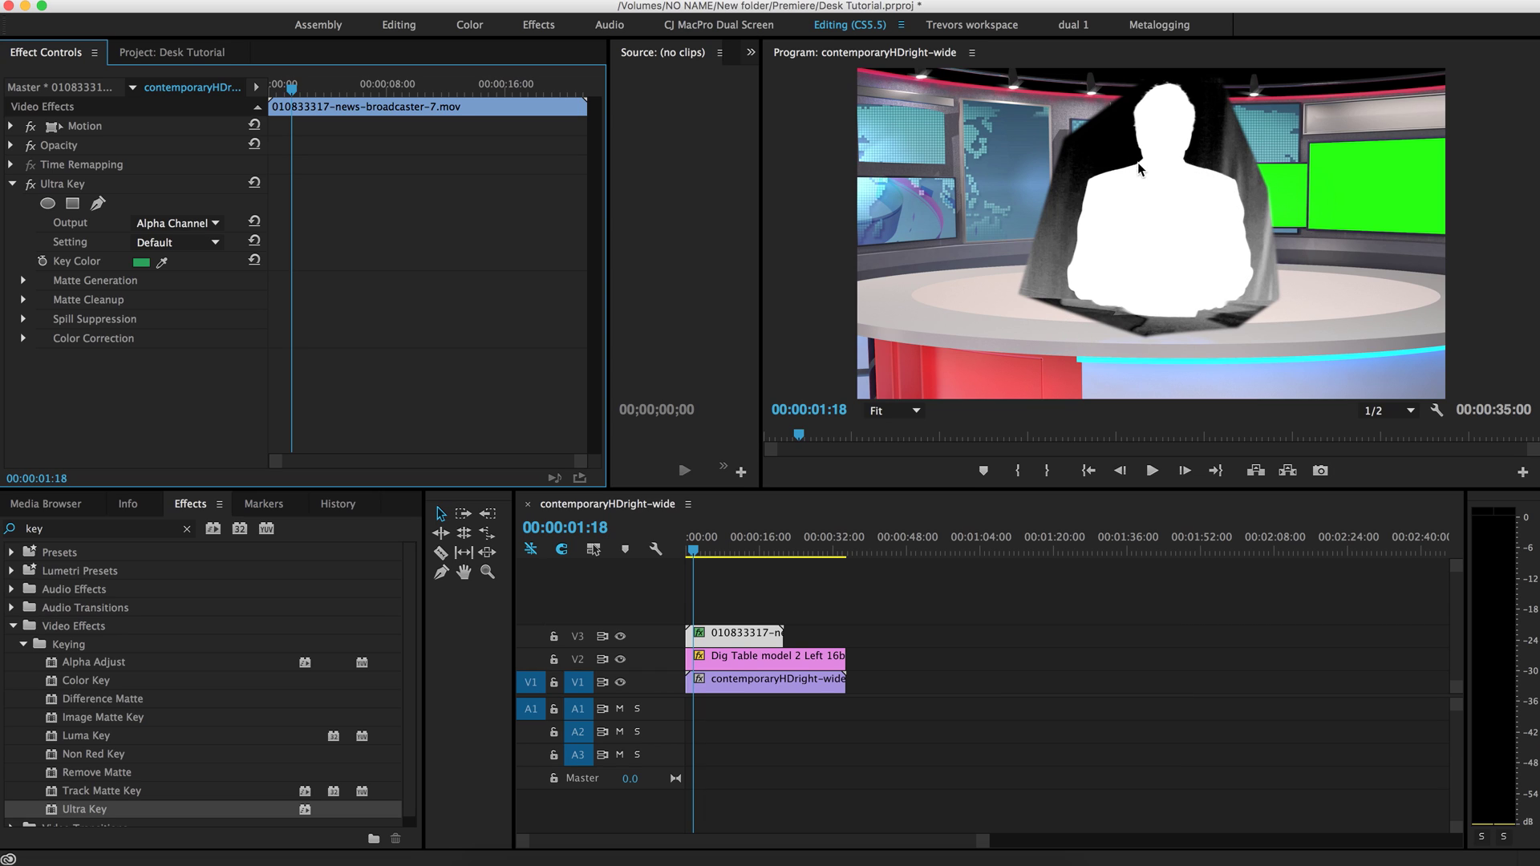
{"action": "left_click", "coordinate": [25, 284]}
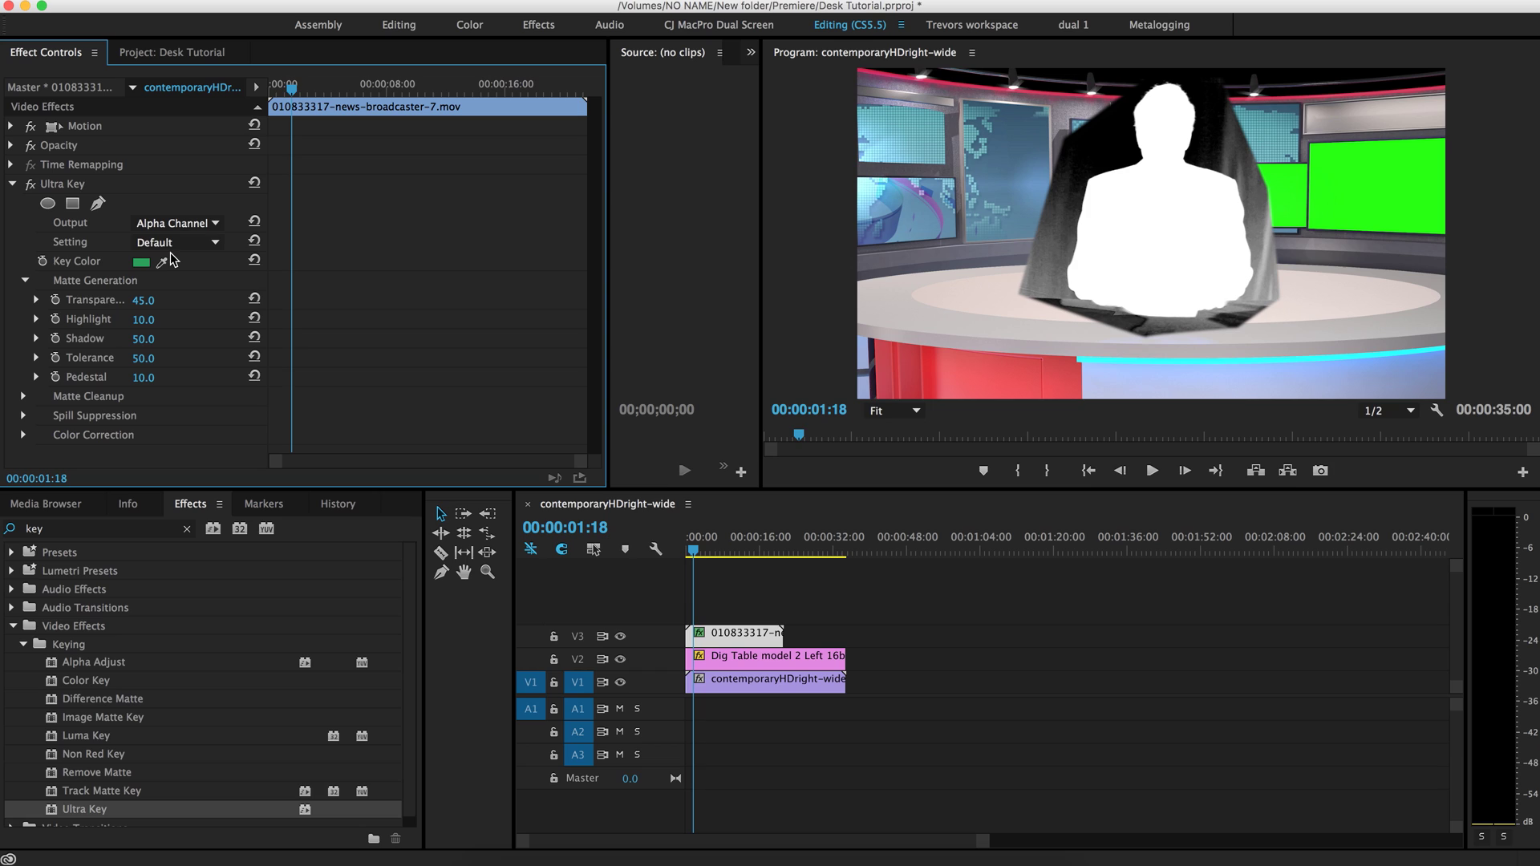
{"action": "left_click", "coordinate": [163, 245]}
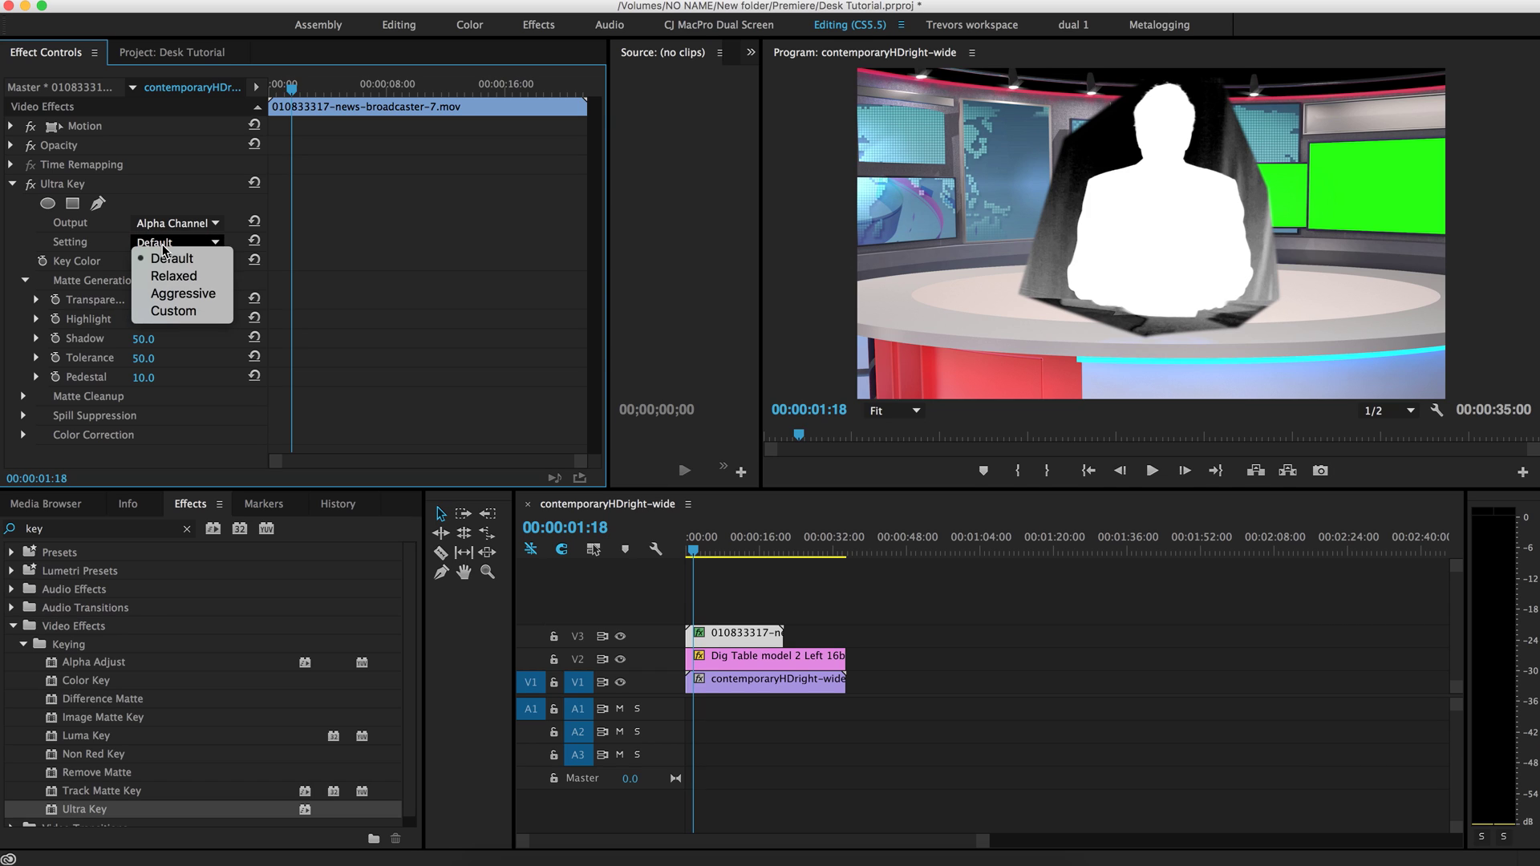
{"action": "left_click", "coordinate": [173, 289]}
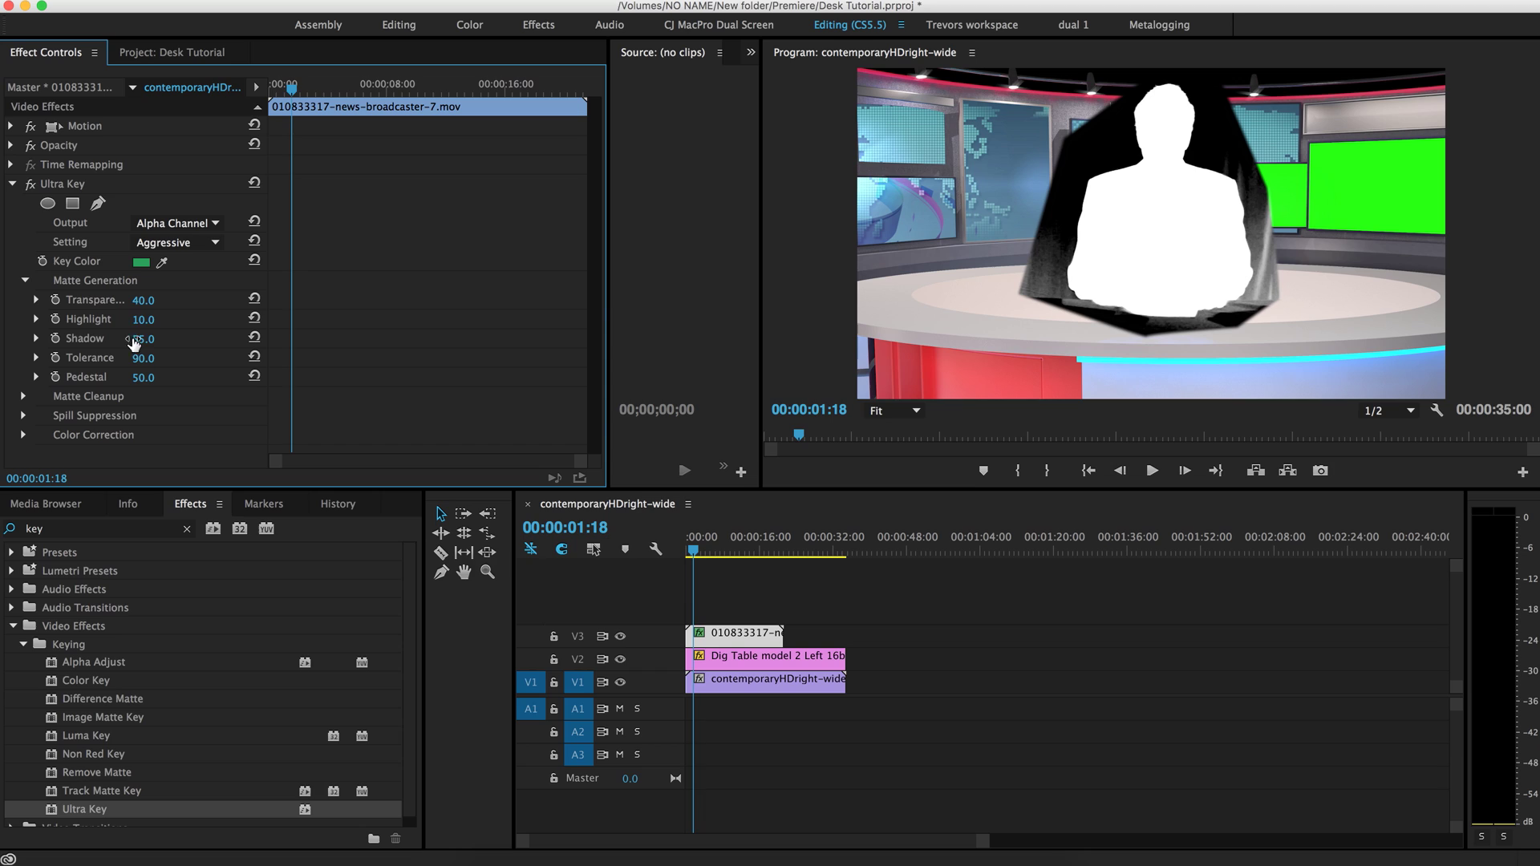
Step: Lower matte cleanup Shadow to 20 and Highlight to 16, then set Output back to Composite
{"action": "left_click", "coordinate": [24, 398]}
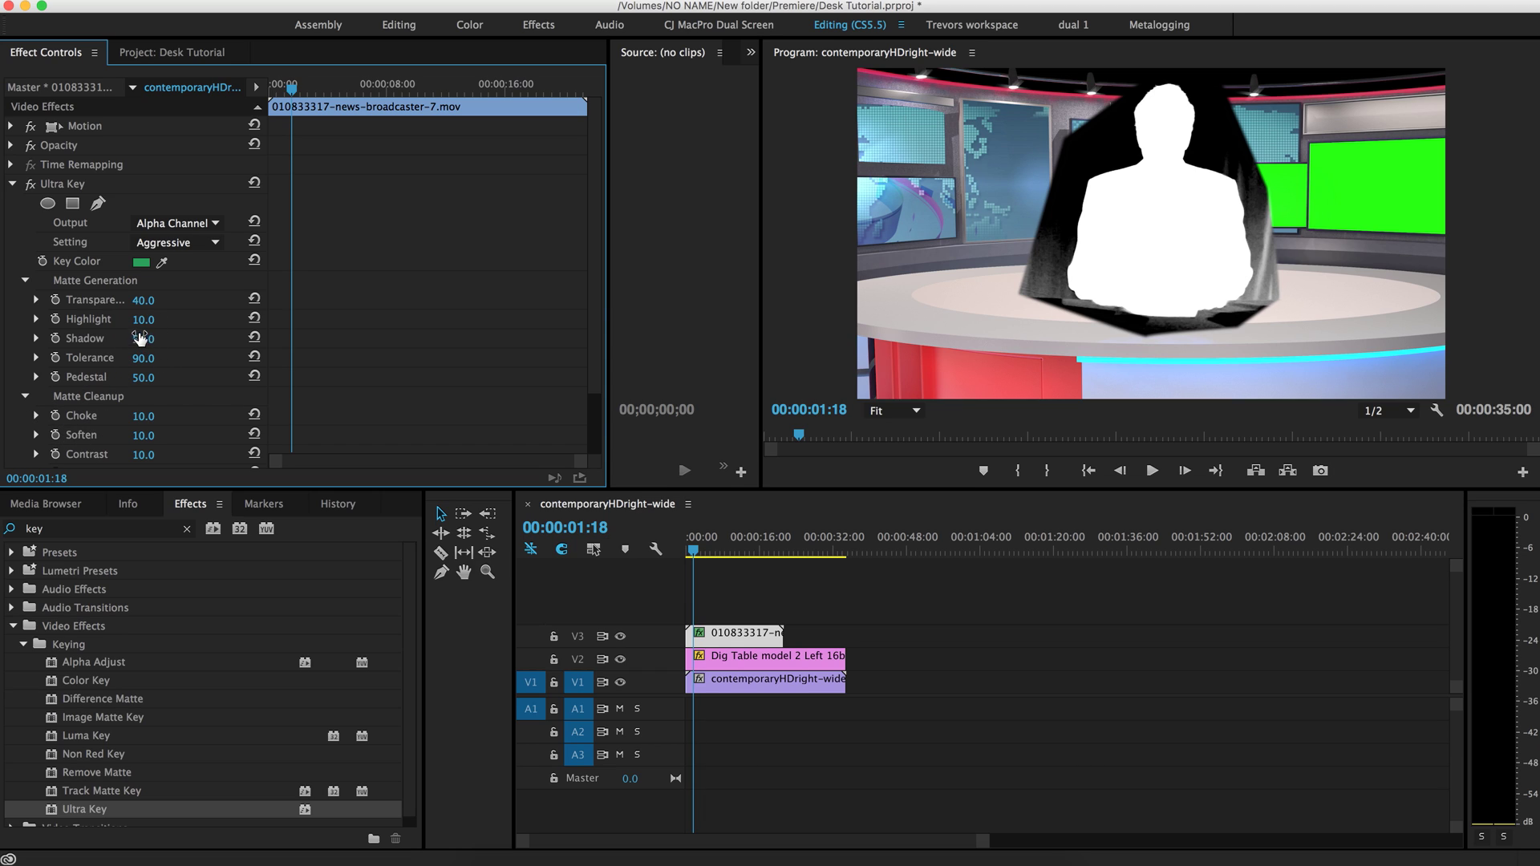
{"action": "mouse_move", "coordinate": [143, 338]}
{"action": "left_mouse_down"}
{"action": "mouse_move", "coordinate": [157, 339]}
{"action": "mouse_move", "coordinate": [117, 339]}
{"action": "mouse_move", "coordinate": [156, 341]}
{"action": "left_mouse_up"}
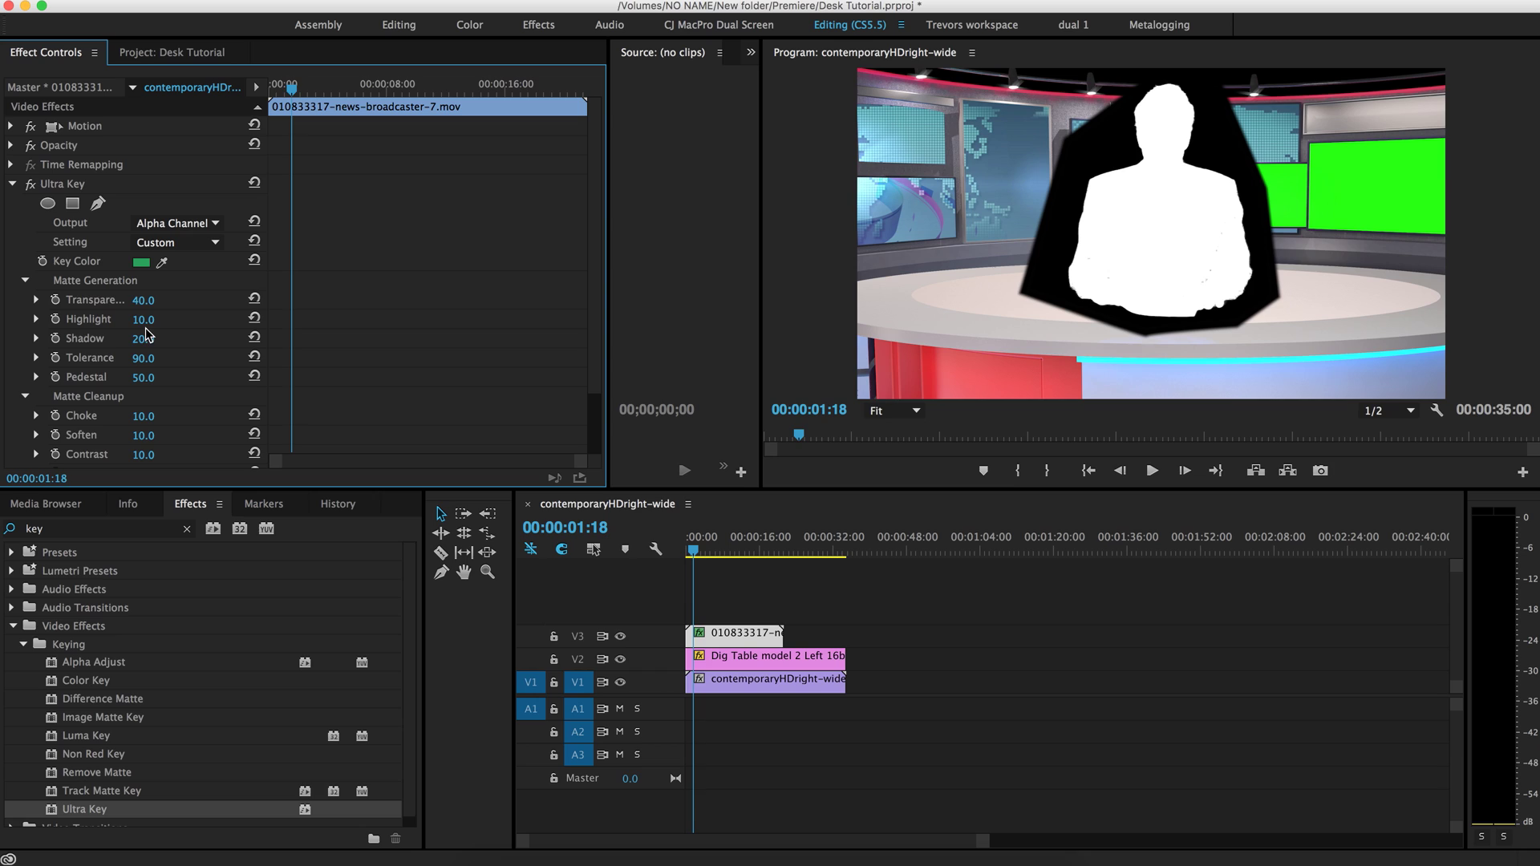
{"action": "left_click_drag", "start_coordinate": [144, 319], "coordinate": [136, 320]}
{"action": "left_click", "coordinate": [187, 230]}
{"action": "left_click", "coordinate": [183, 239]}
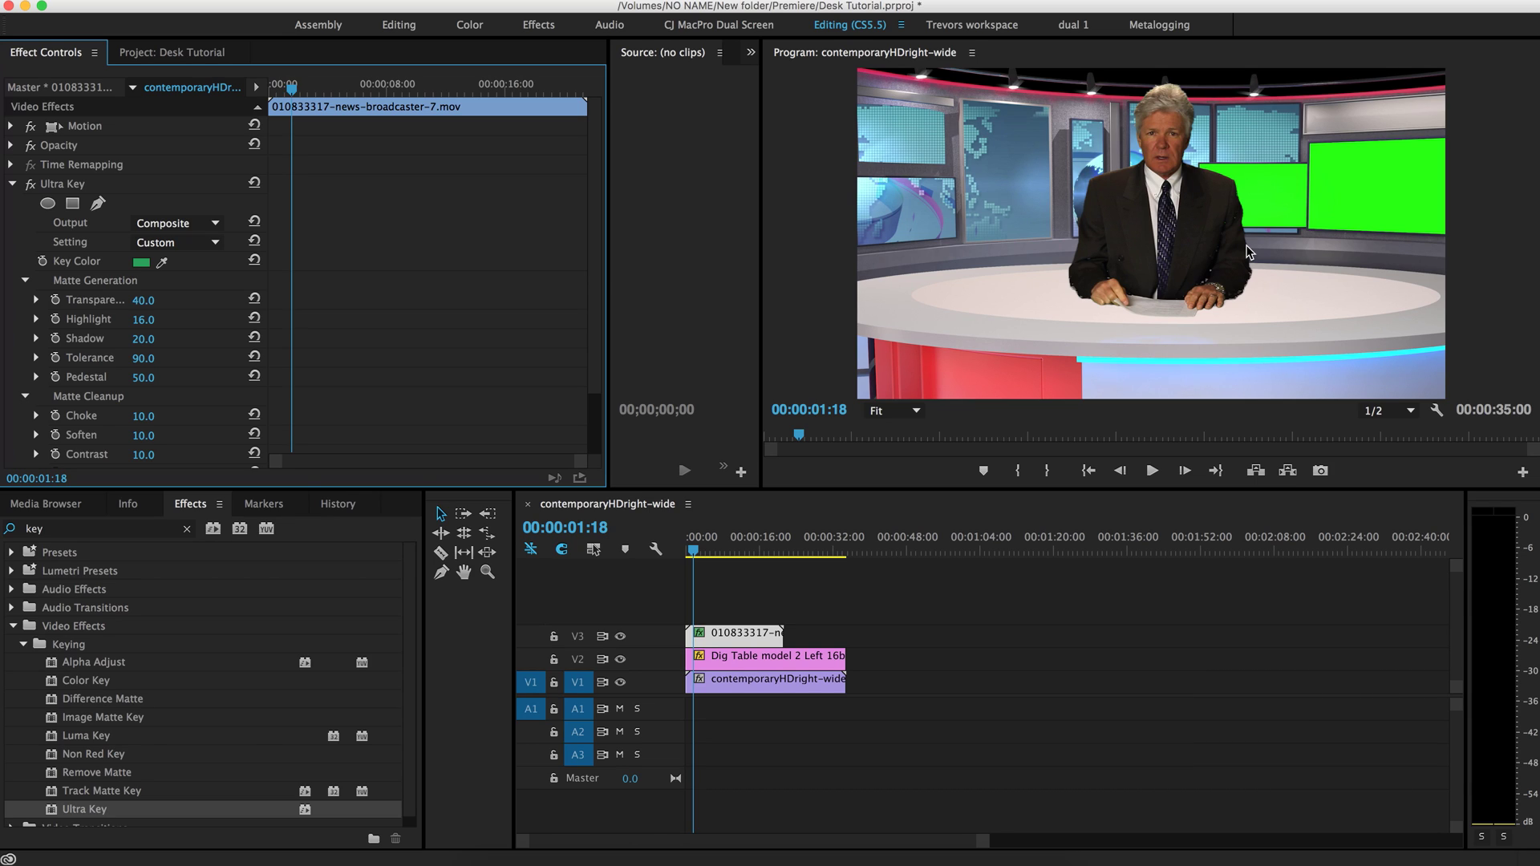
Step: Shrink the presenter clip slightly to scale 87
{"action": "left_click", "coordinate": [12, 183]}
{"action": "left_click", "coordinate": [12, 126]}
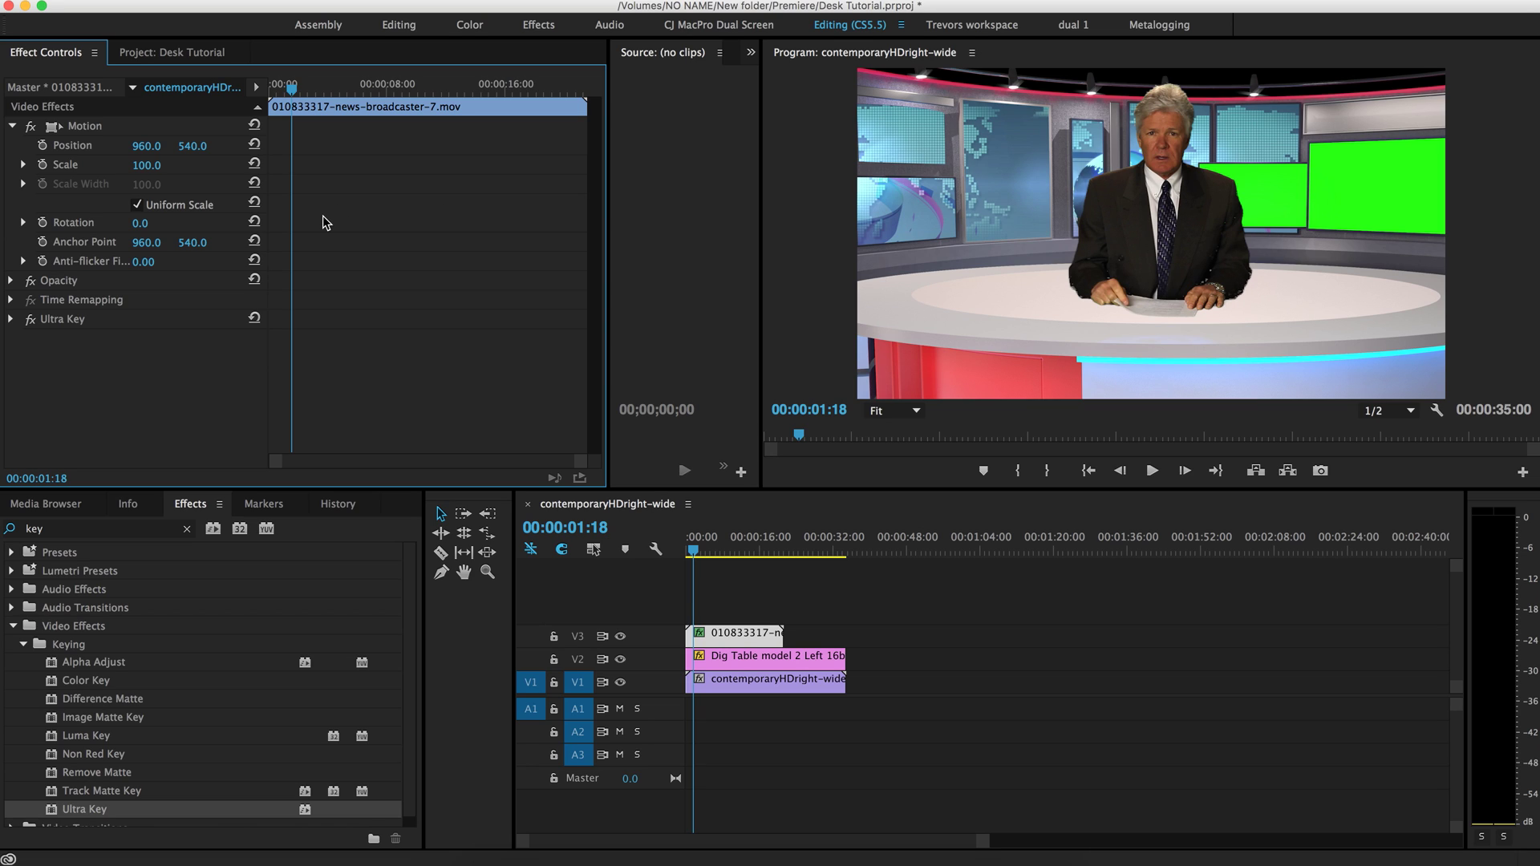
{"action": "mouse_move", "coordinate": [147, 165]}
{"action": "left_mouse_down"}
{"action": "mouse_move", "coordinate": [172, 146]}
{"action": "mouse_move", "coordinate": [107, 146]}
{"action": "mouse_move", "coordinate": [126, 146]}
{"action": "left_mouse_up"}
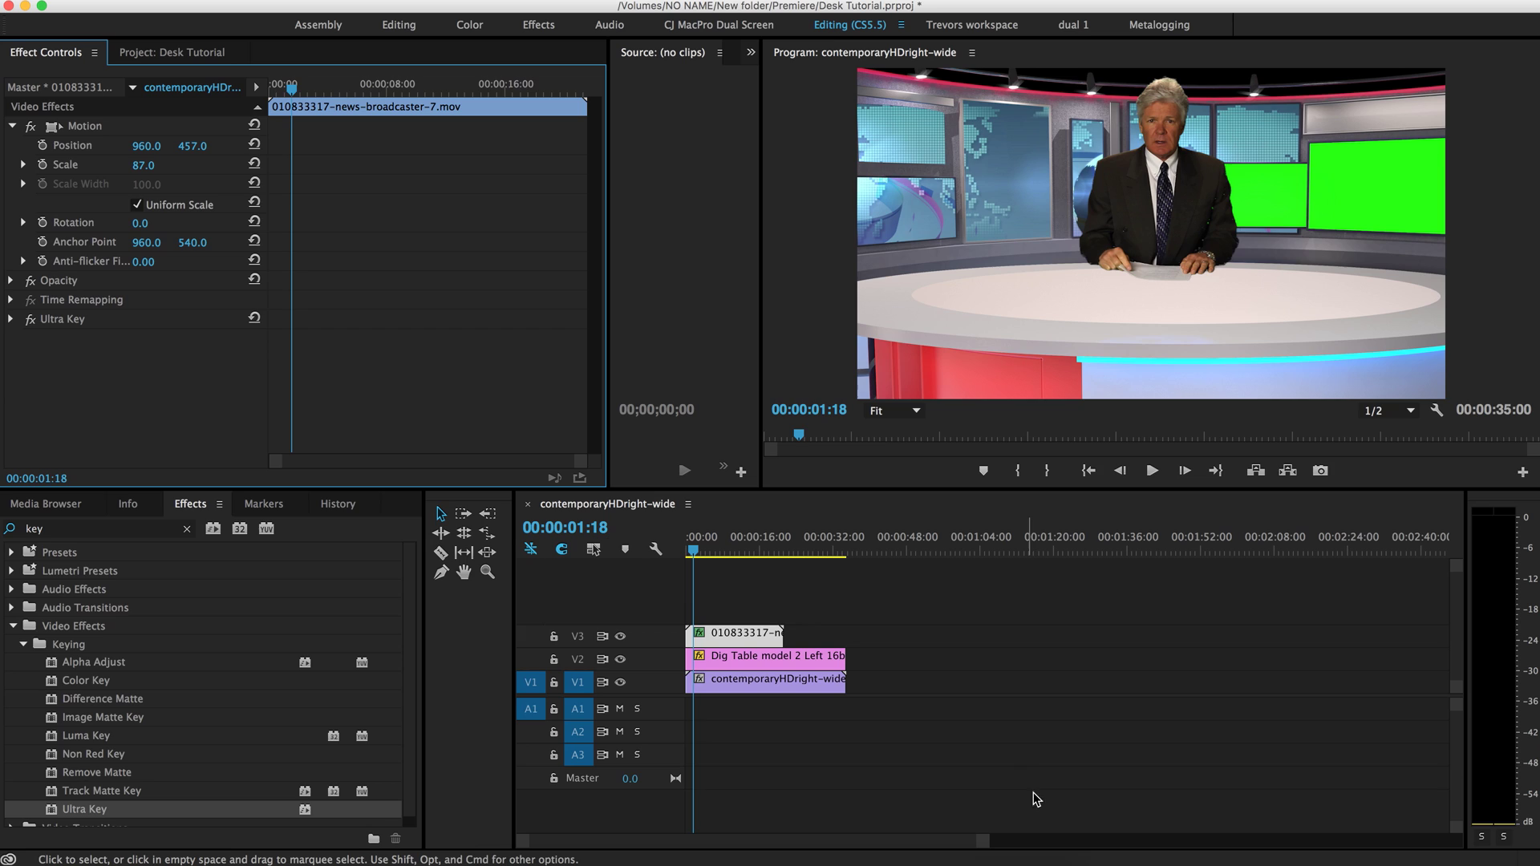
Step: Lower the desk to position 960, 875 and the presenter to 960, 512
{"action": "left_click", "coordinate": [770, 657]}
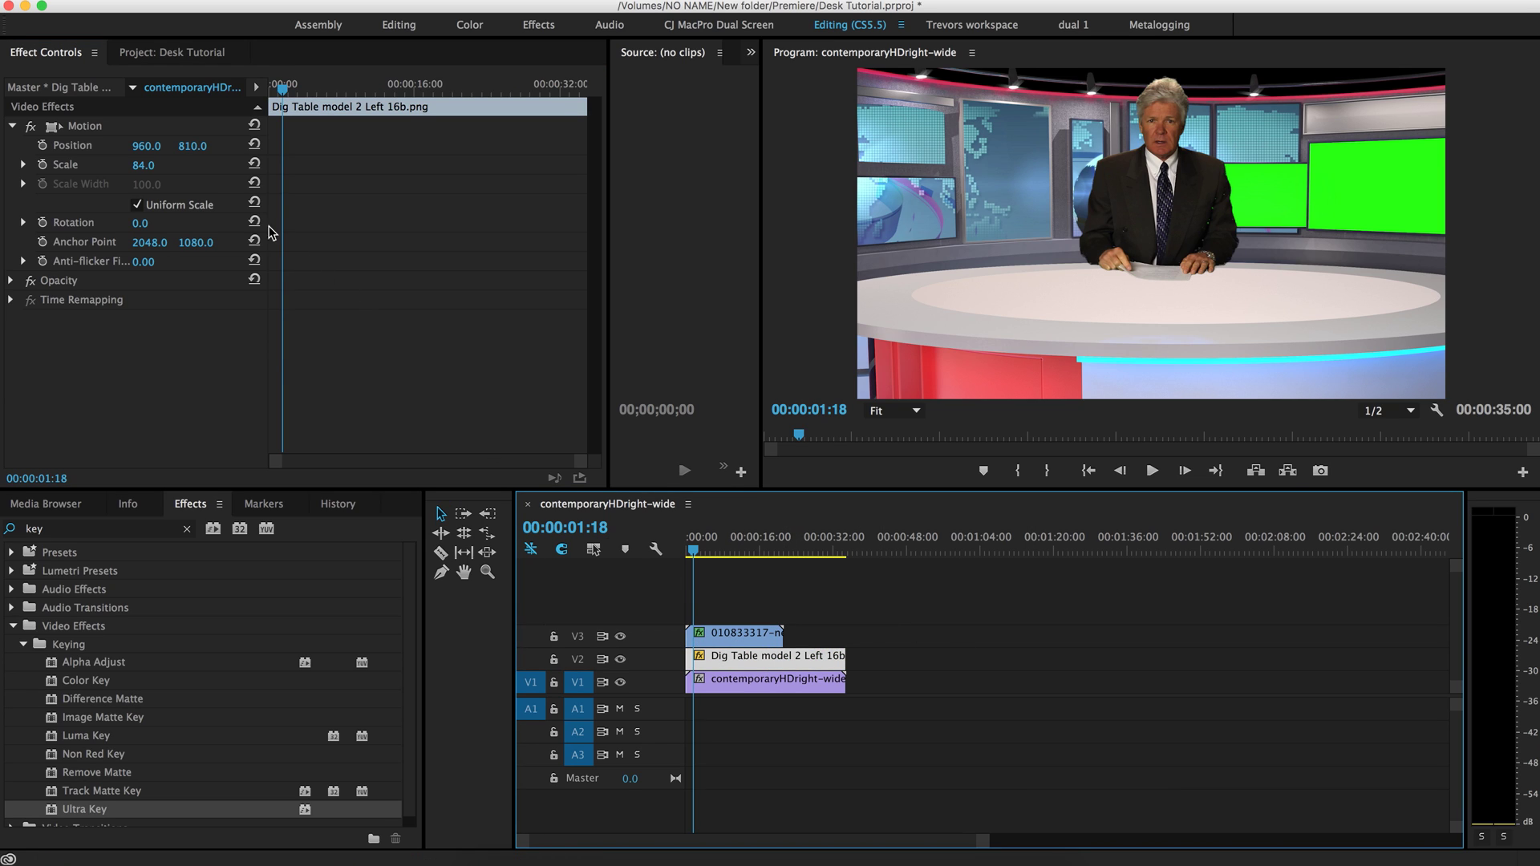
{"action": "left_click_drag", "start_coordinate": [185, 148], "coordinate": [235, 149]}
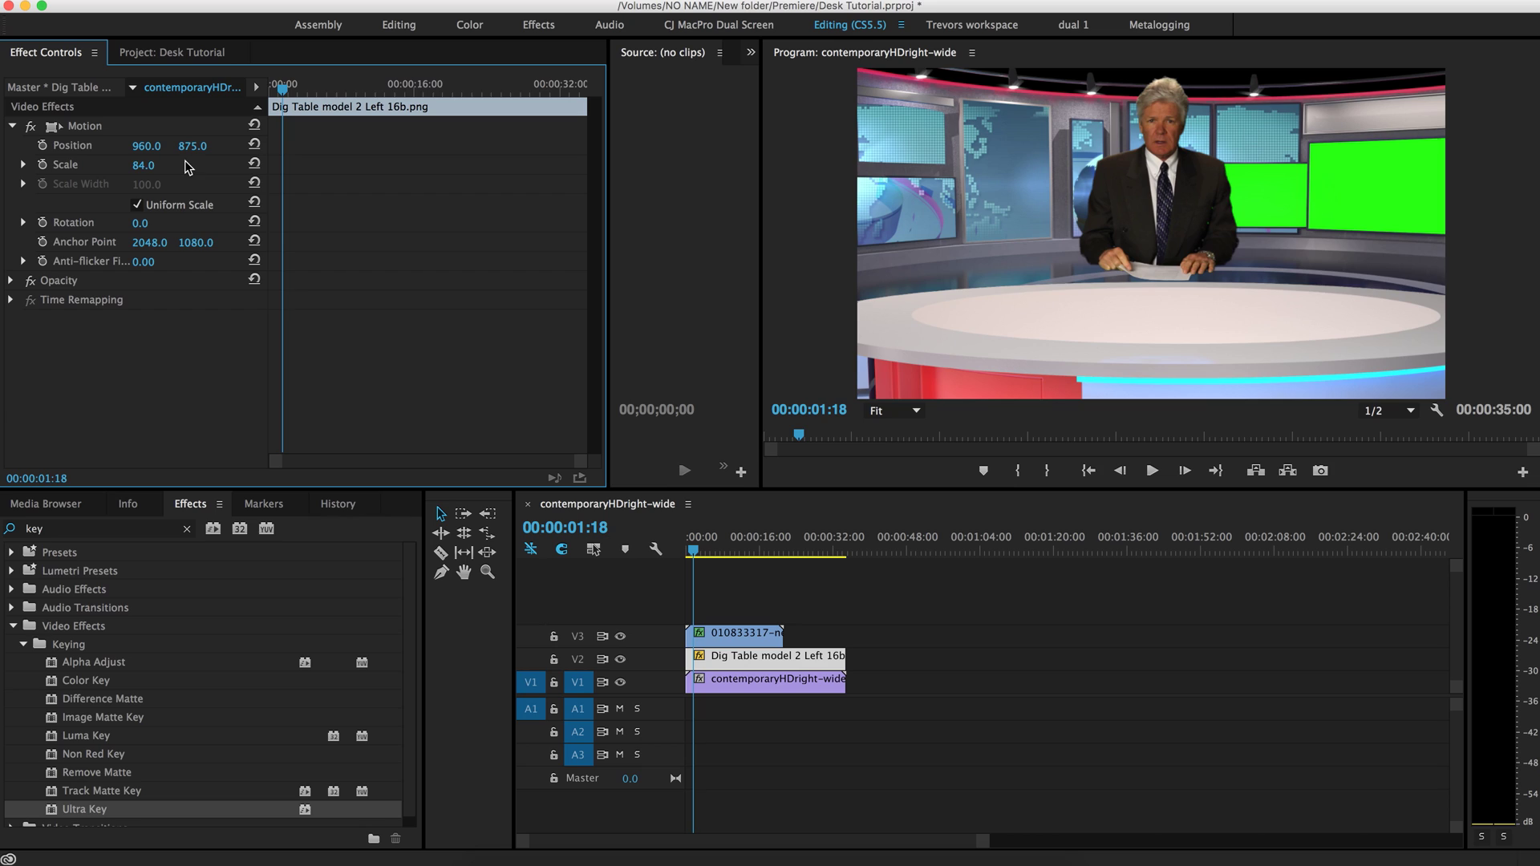
{"action": "left_click", "coordinate": [734, 634]}
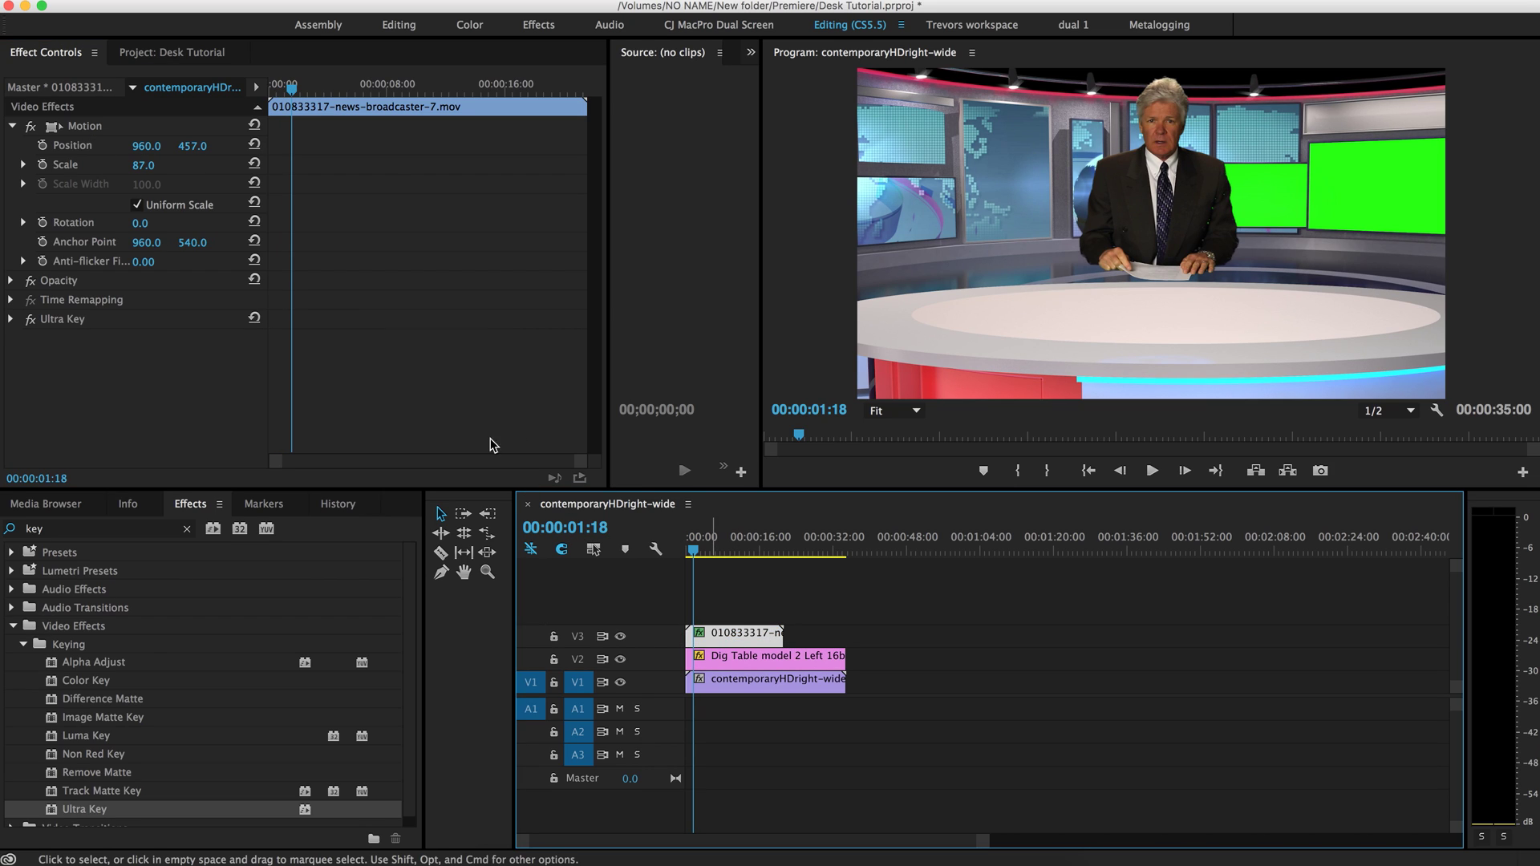
{"action": "left_click_drag", "start_coordinate": [193, 146], "coordinate": [196, 146]}
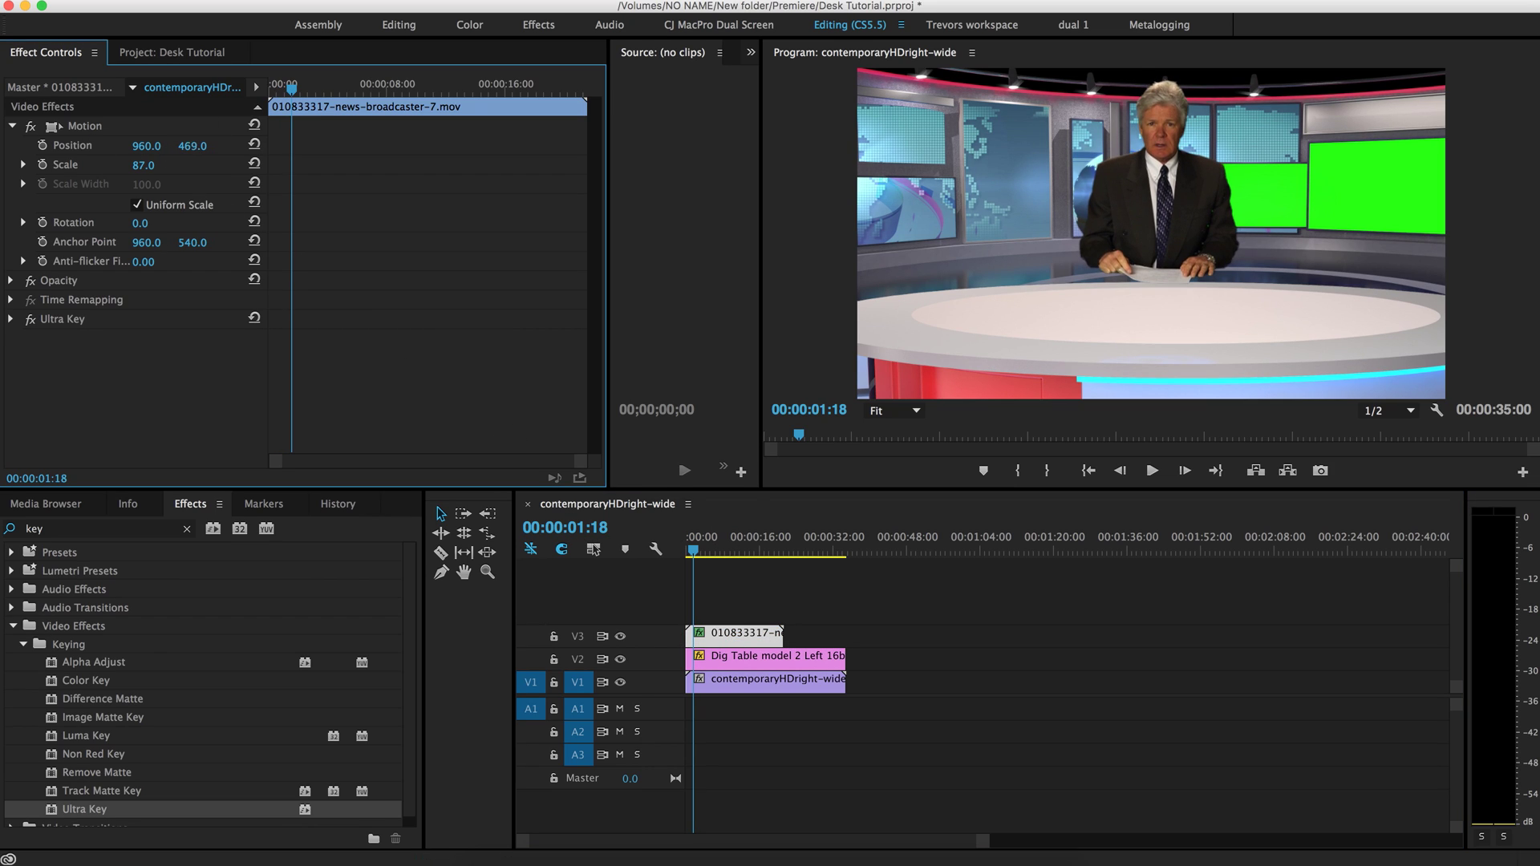
{"action": "left_click_drag", "start_coordinate": [192, 146], "coordinate": [227, 146]}
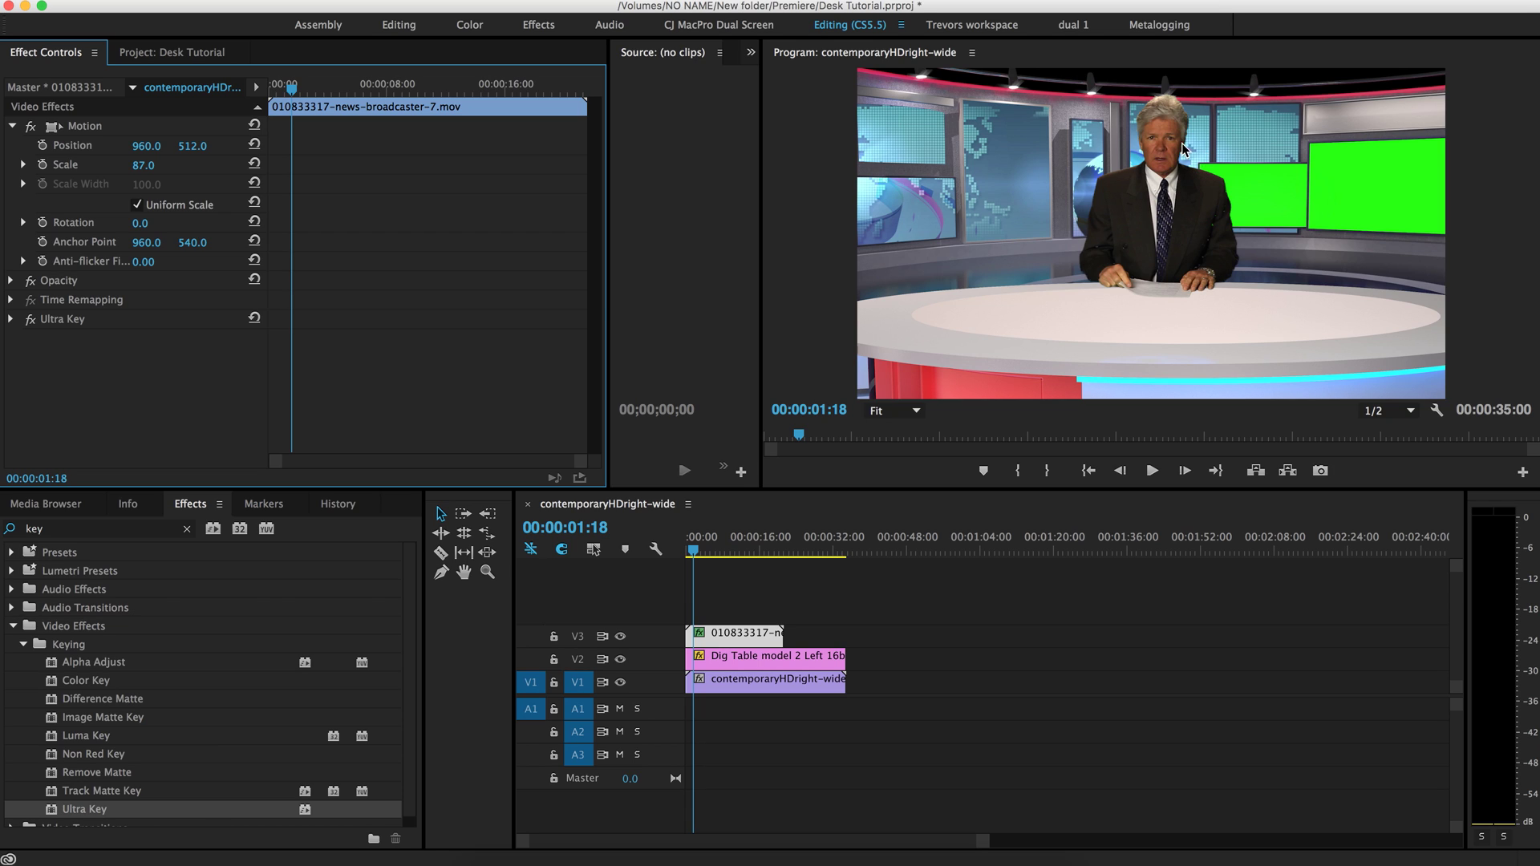
Step: Enlarge the desk to 105 and lower it, then scale the presenter up to 104
{"action": "key", "text": "d"}
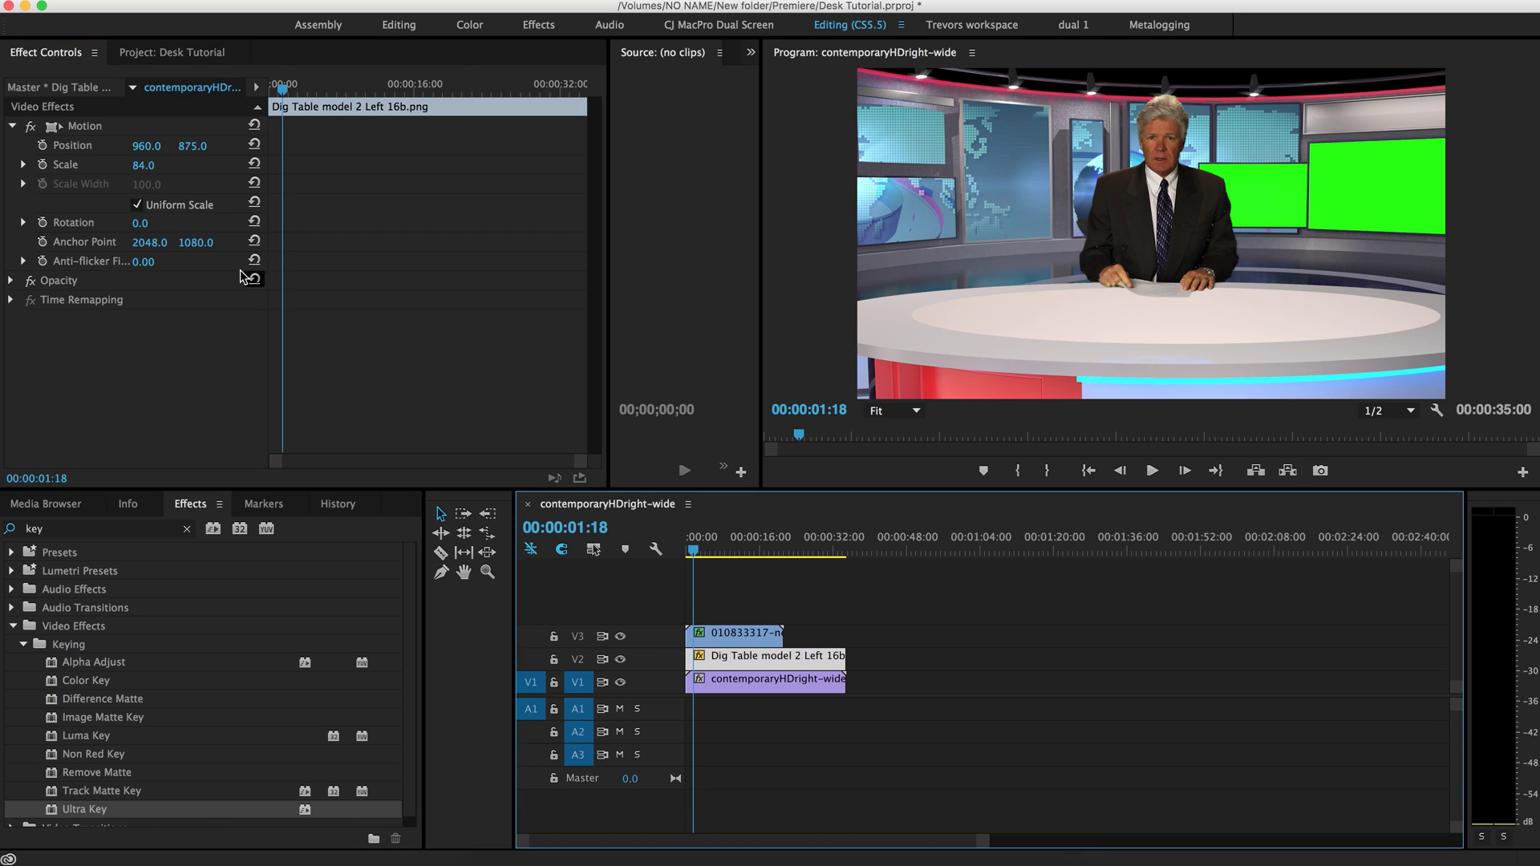
{"action": "left_click_drag", "start_coordinate": [144, 166], "coordinate": [160, 165]}
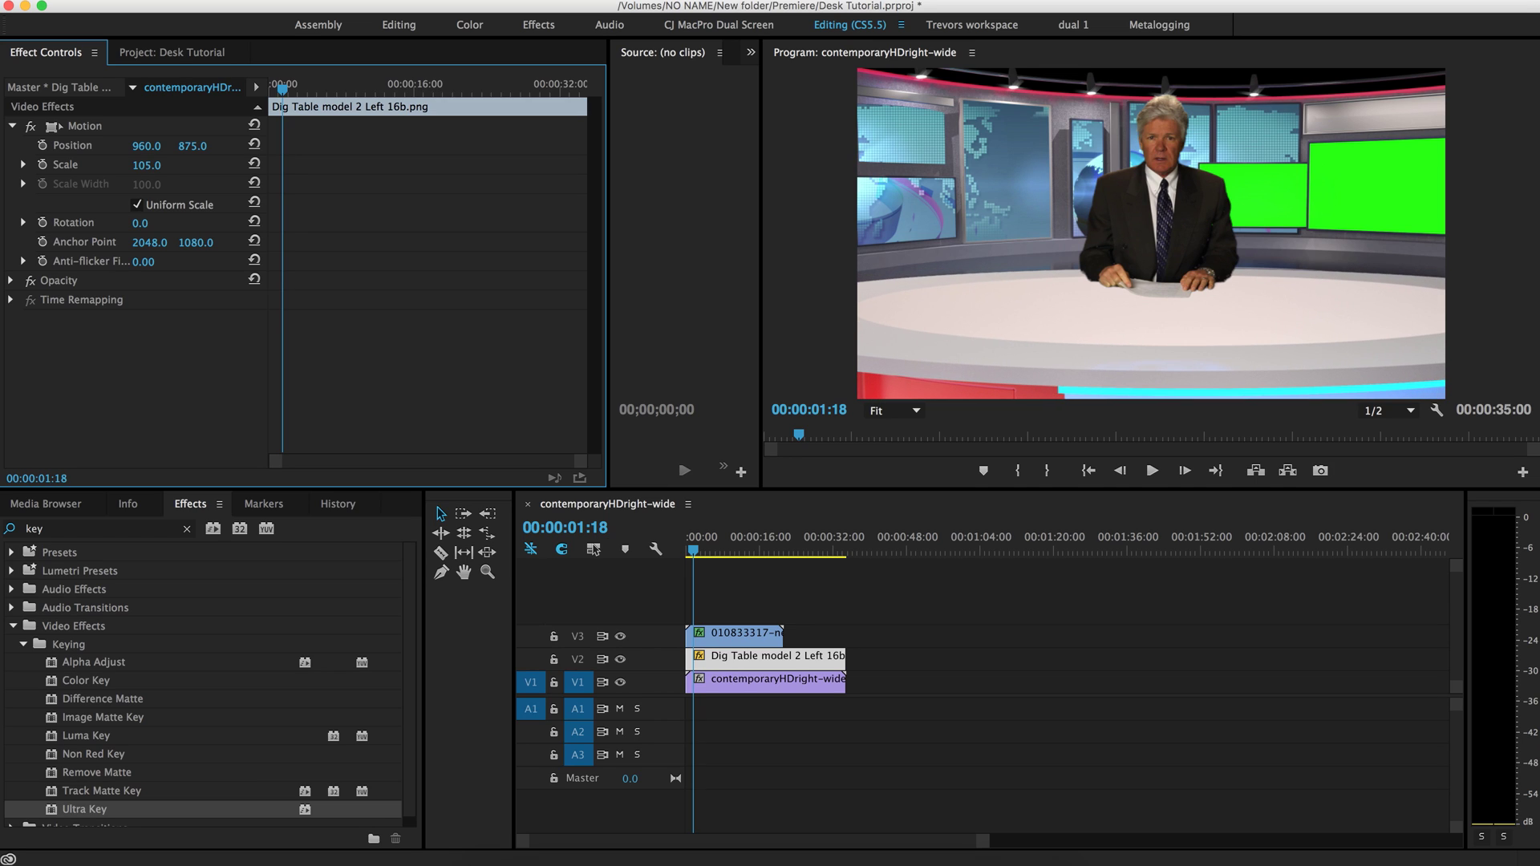
{"action": "left_click_drag", "start_coordinate": [189, 147], "coordinate": [213, 147]}
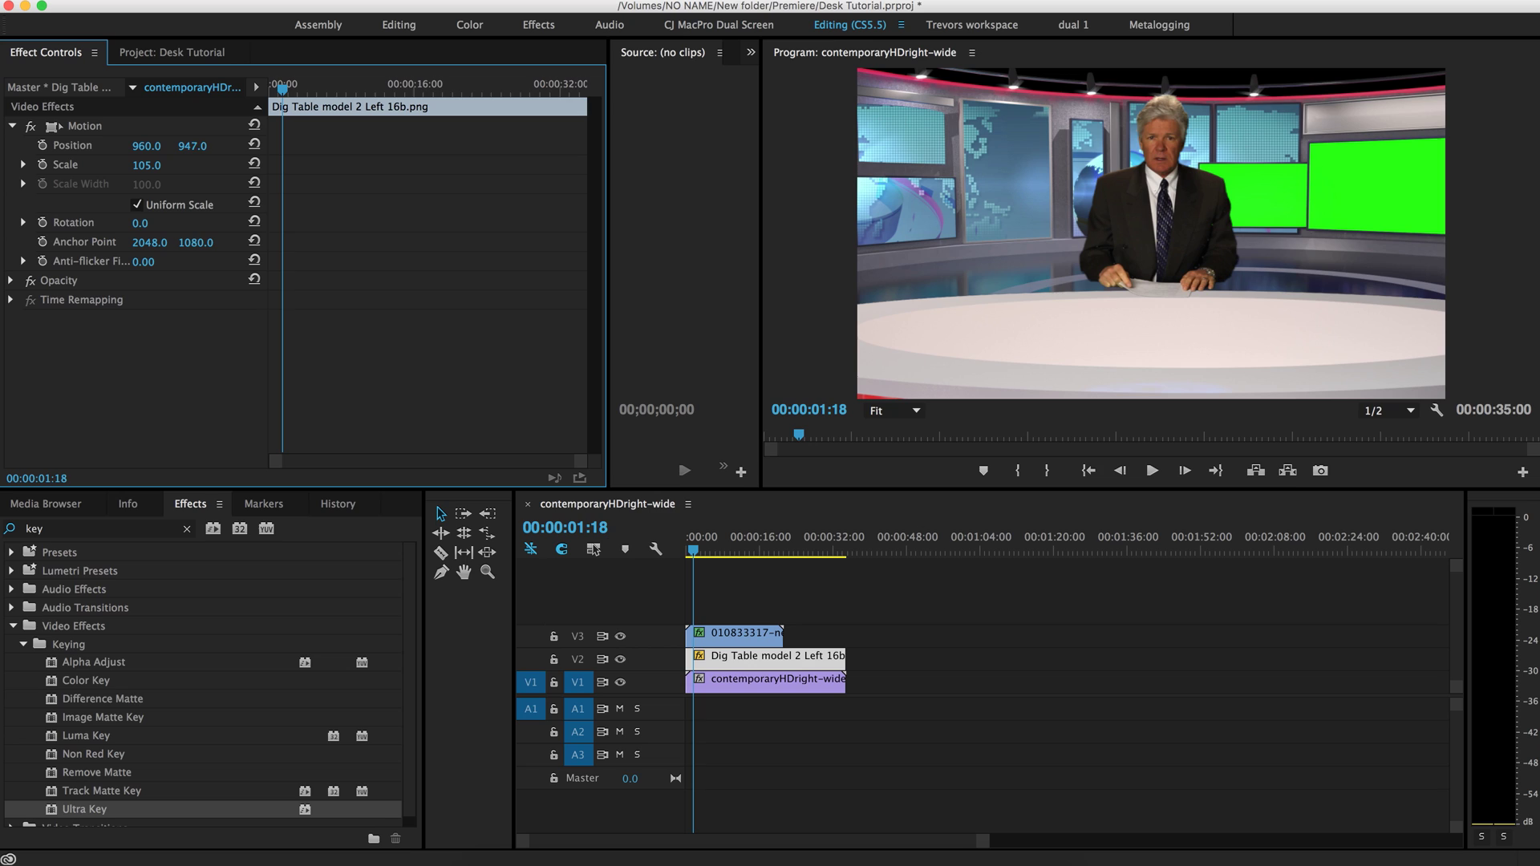
{"action": "left_click", "coordinate": [742, 634]}
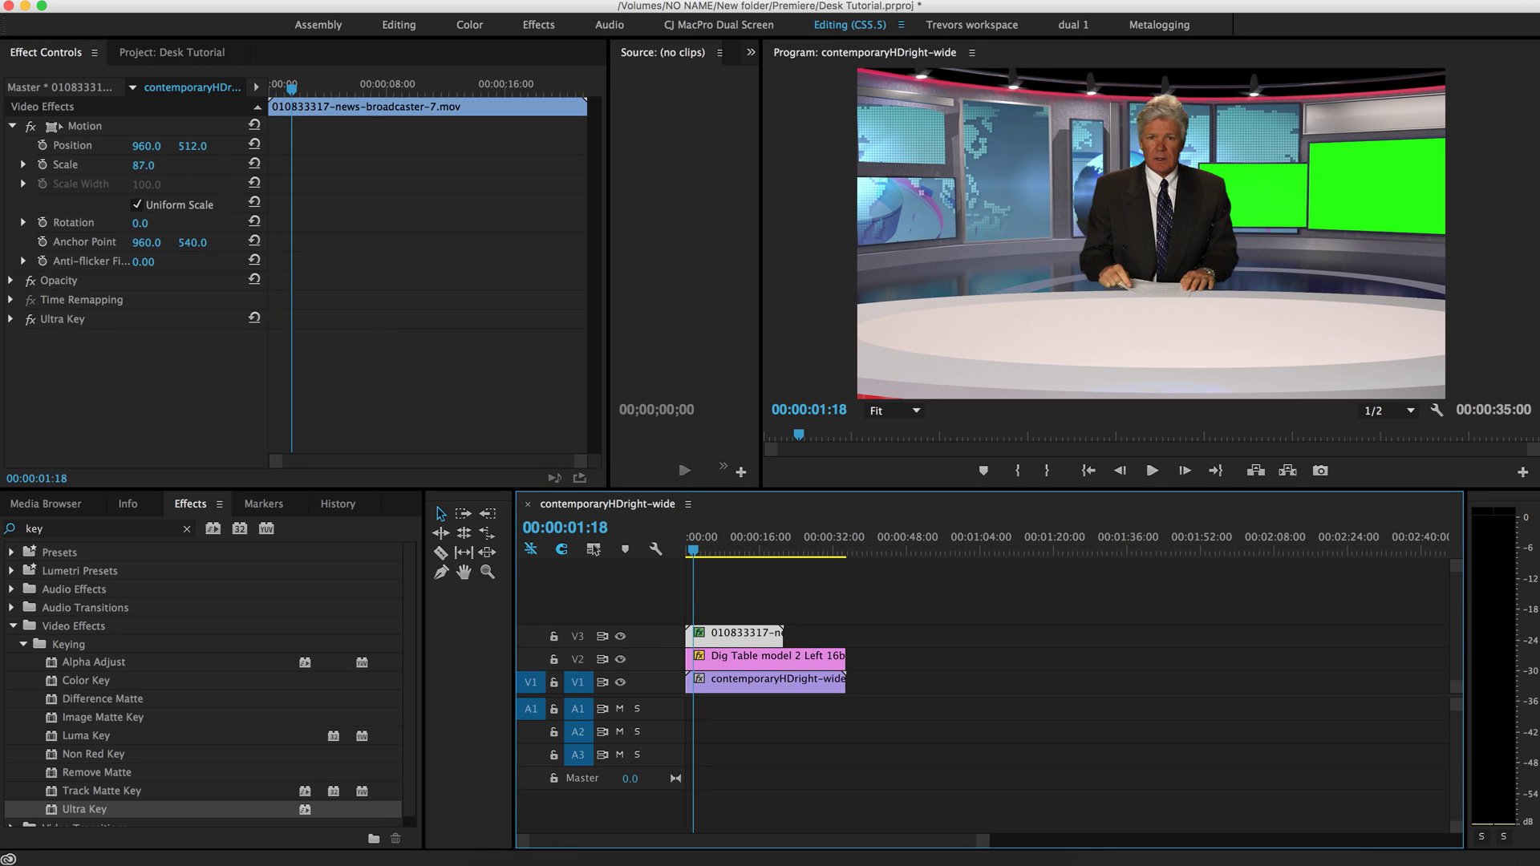
{"action": "left_click_drag", "start_coordinate": [144, 164], "coordinate": [193, 147]}
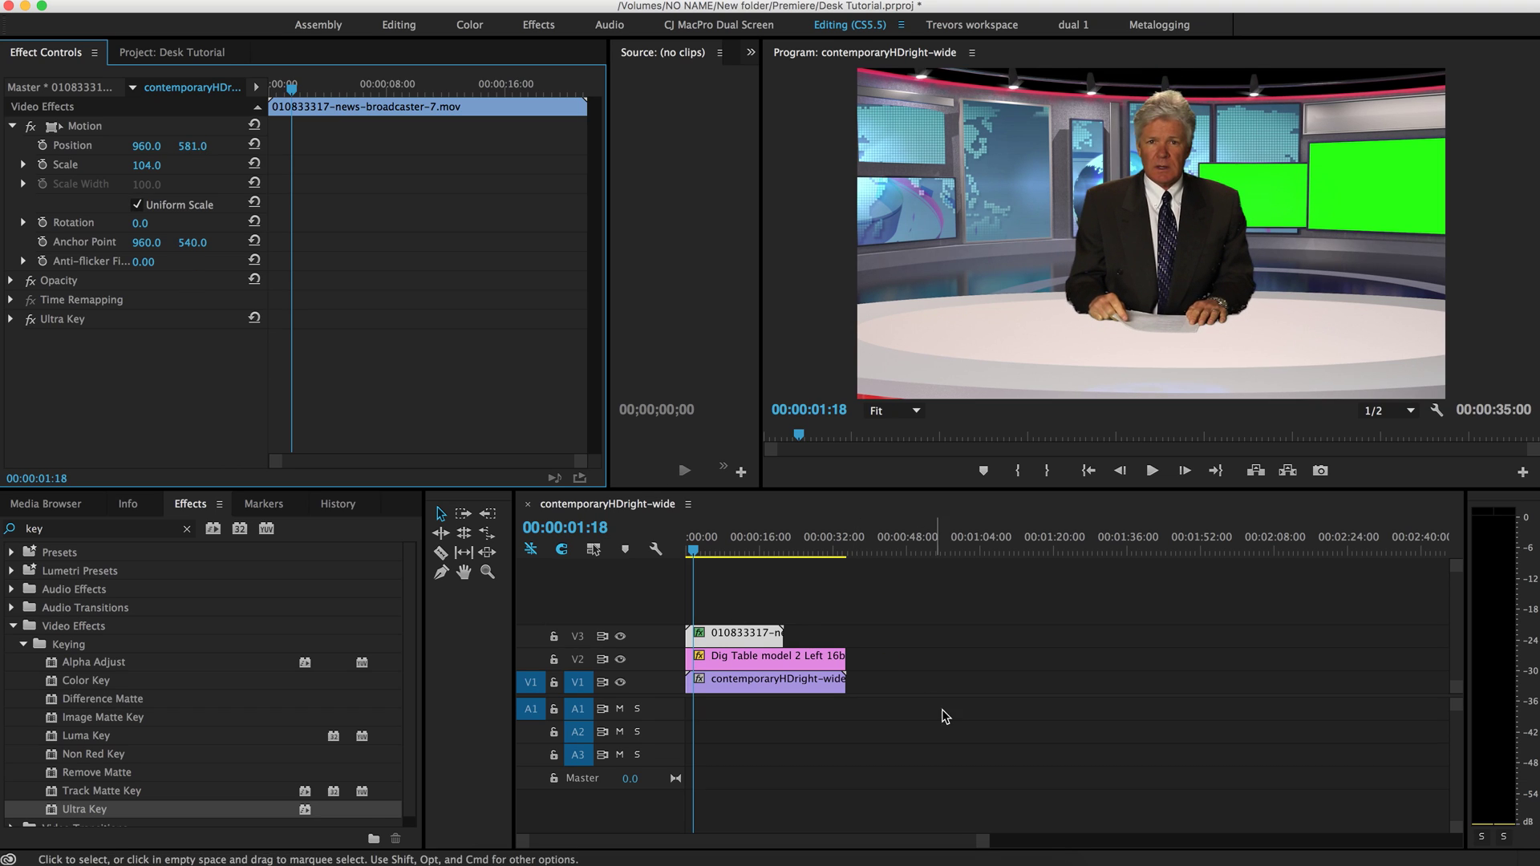
Step: Lower the desk further to position 960, 1008 and return to the sequence start
{"action": "left_click", "coordinate": [798, 656]}
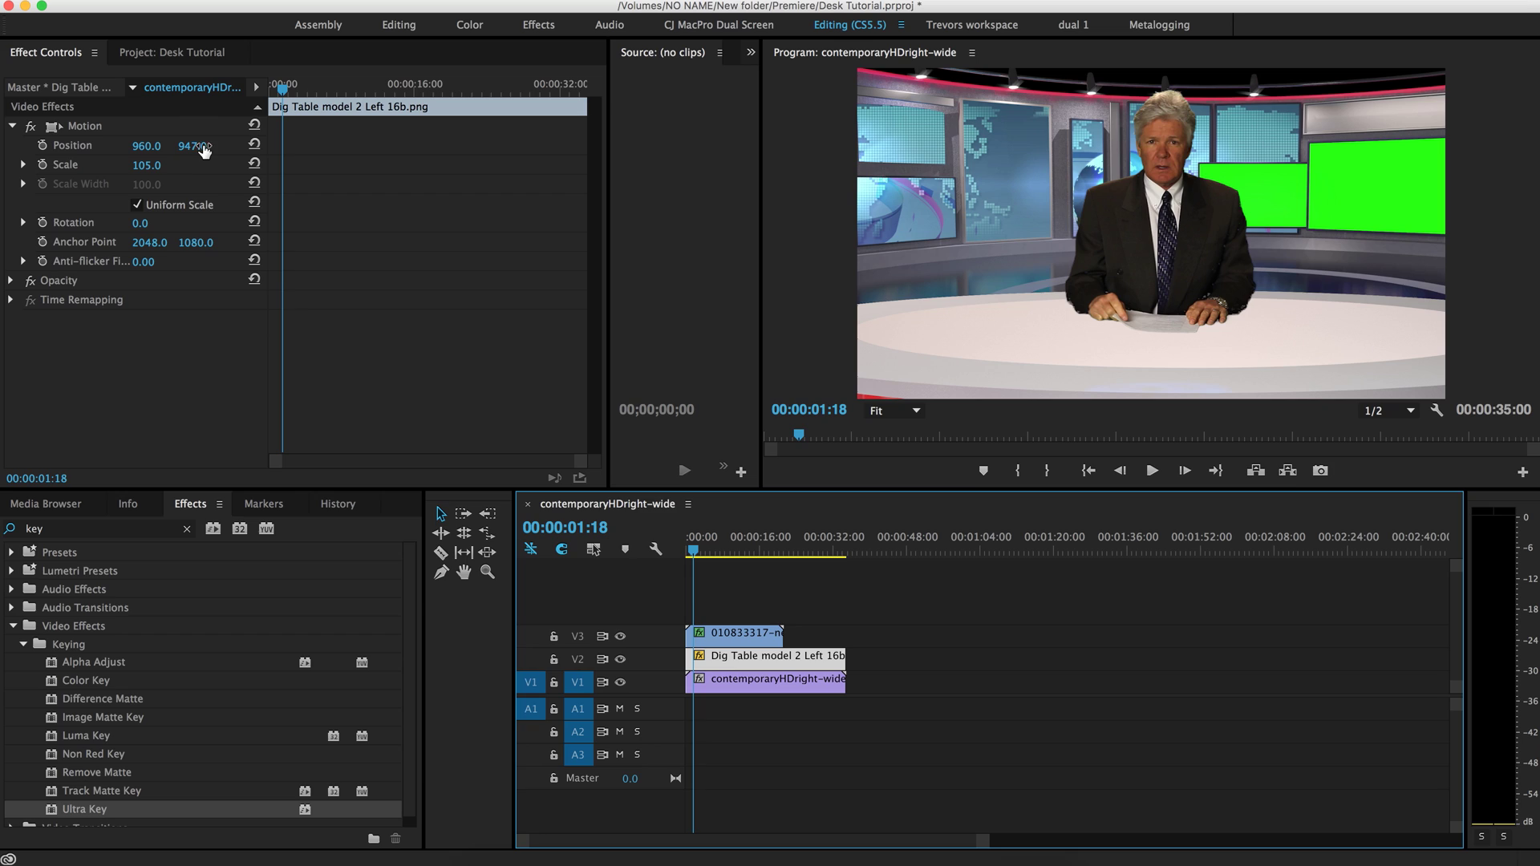
{"action": "mouse_move", "coordinate": [201, 146]}
{"action": "left_mouse_down"}
{"action": "mouse_move", "coordinate": [218, 147]}
{"action": "mouse_move", "coordinate": [198, 148]}
{"action": "left_mouse_up"}
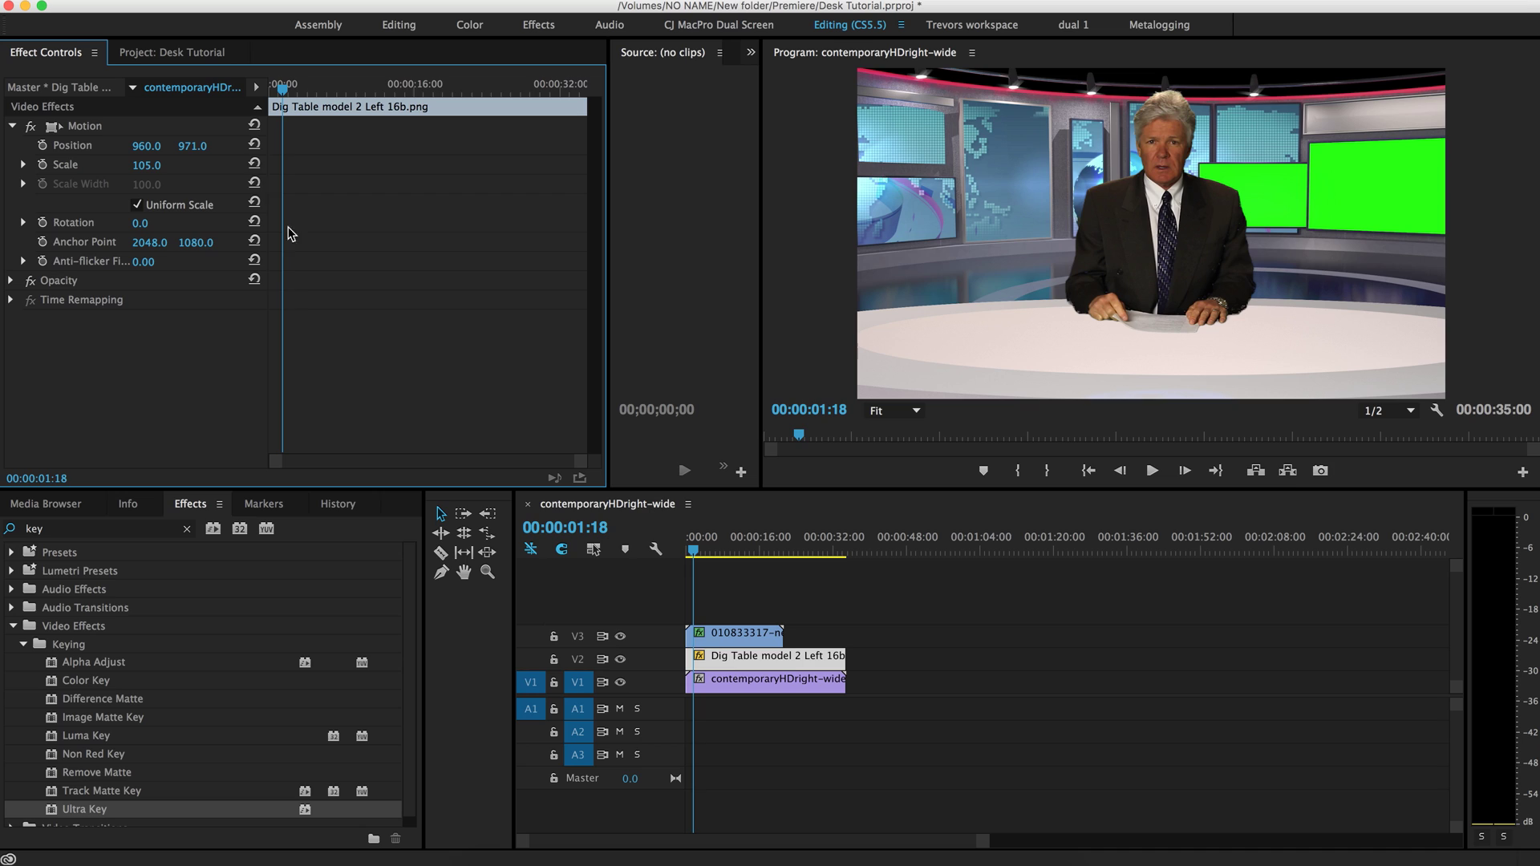
{"action": "left_click_drag", "start_coordinate": [197, 147], "coordinate": [217, 147]}
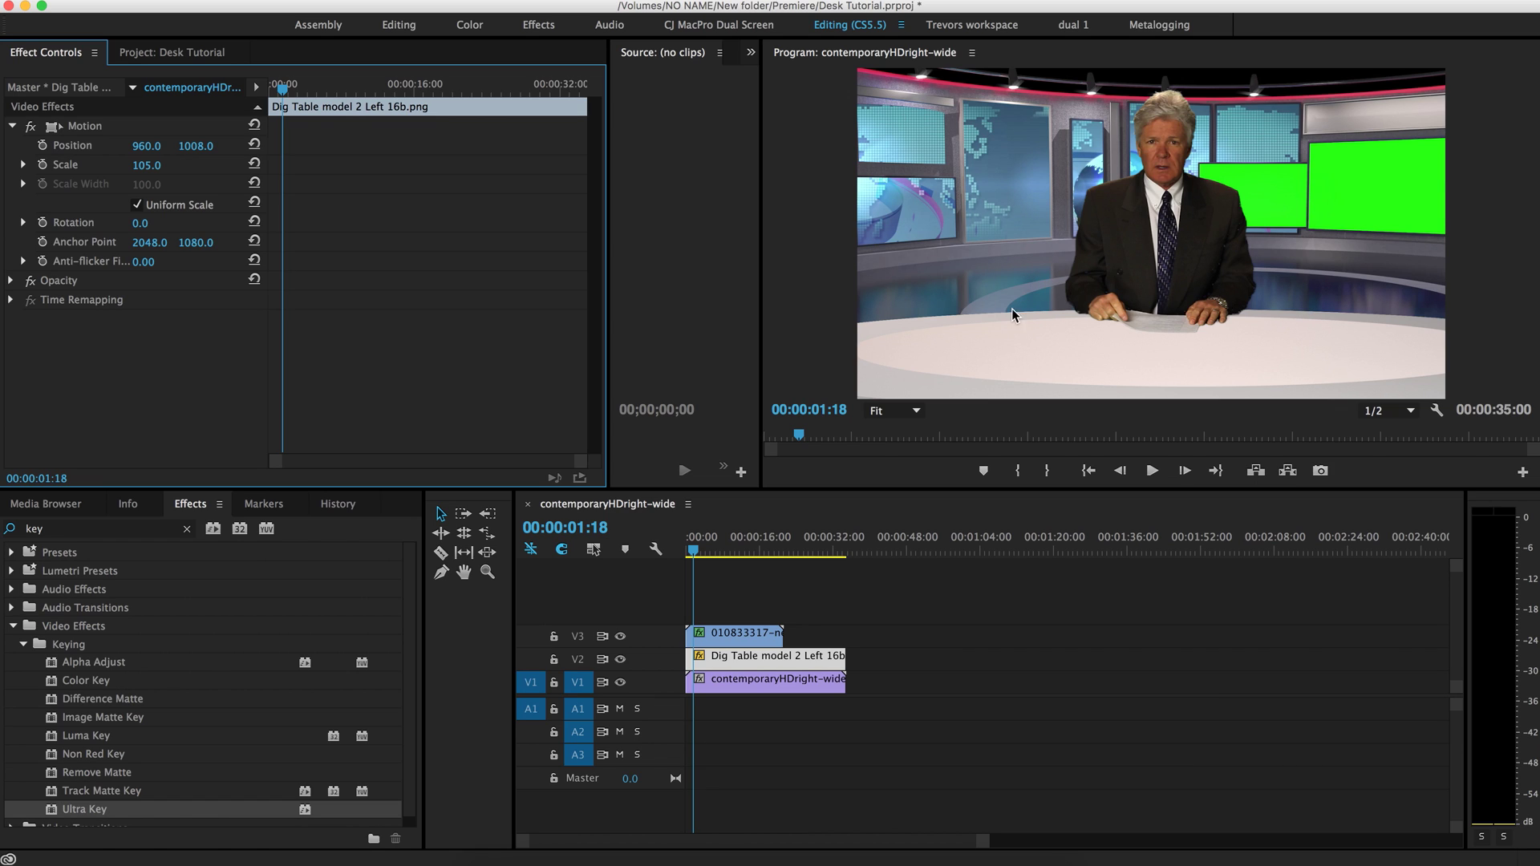
{"action": "left_click", "coordinate": [715, 566]}
{"action": "key", "text": "Home"}
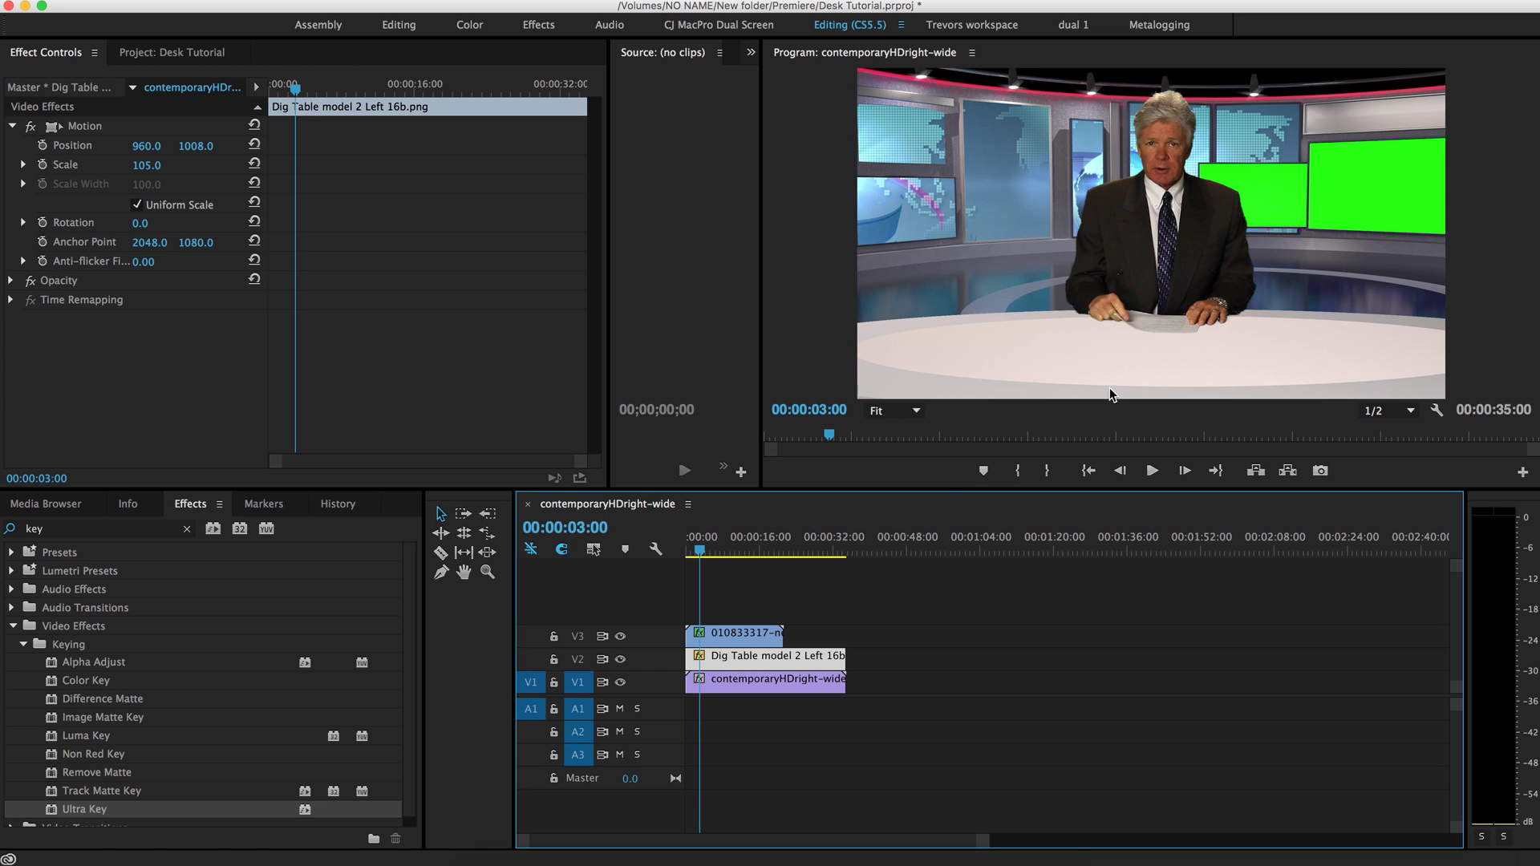
Step: Drag the presenter clip from V3 up onto a new V4 track
{"action": "left_click", "coordinate": [755, 633]}
{"action": "left_click", "coordinate": [727, 634]}
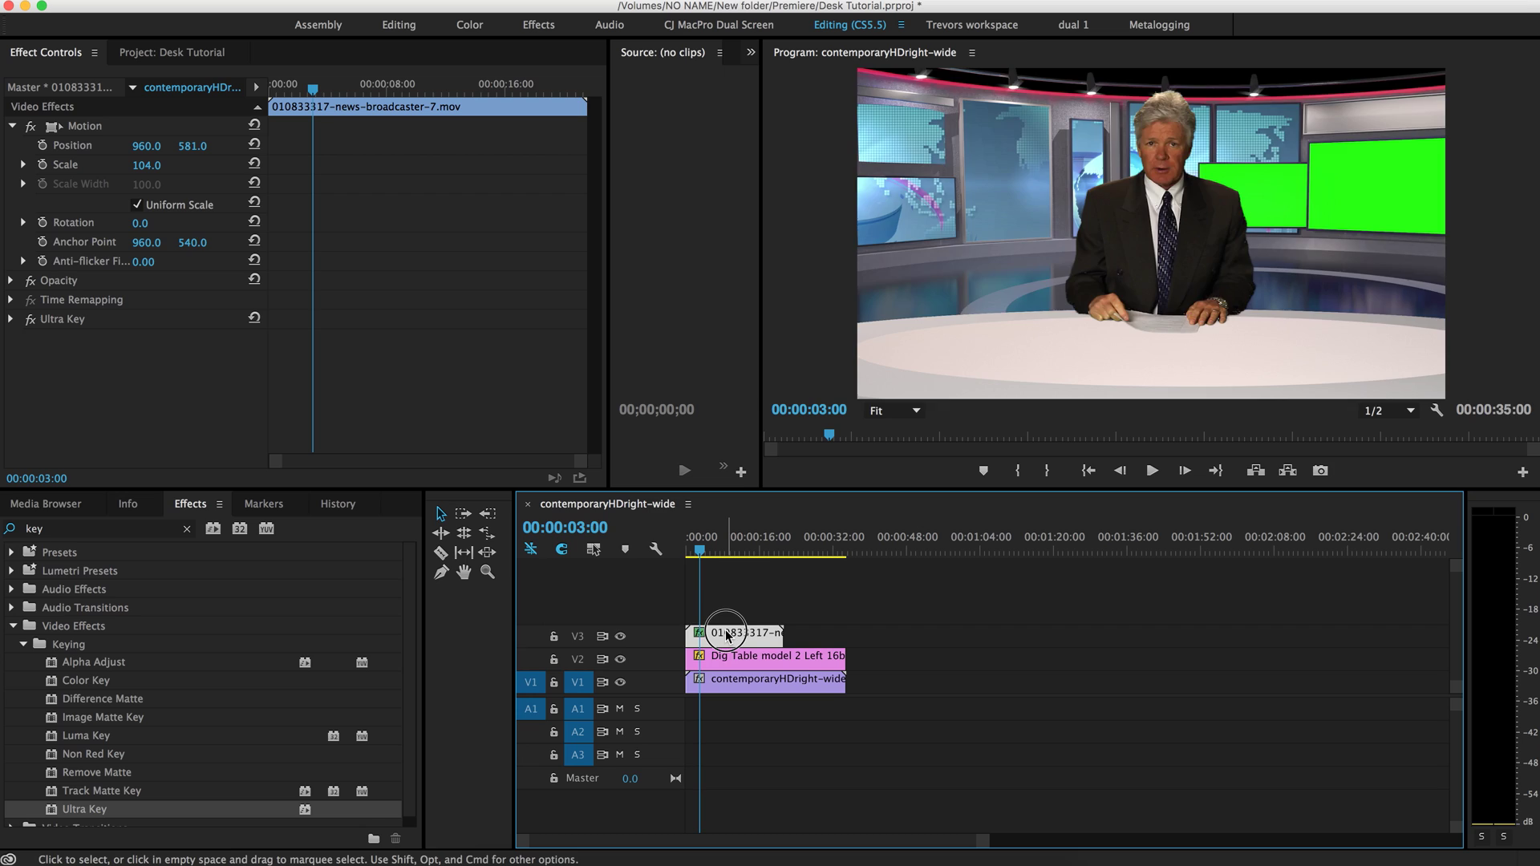
{"action": "left_click_drag", "start_coordinate": [727, 634], "coordinate": [766, 594]}
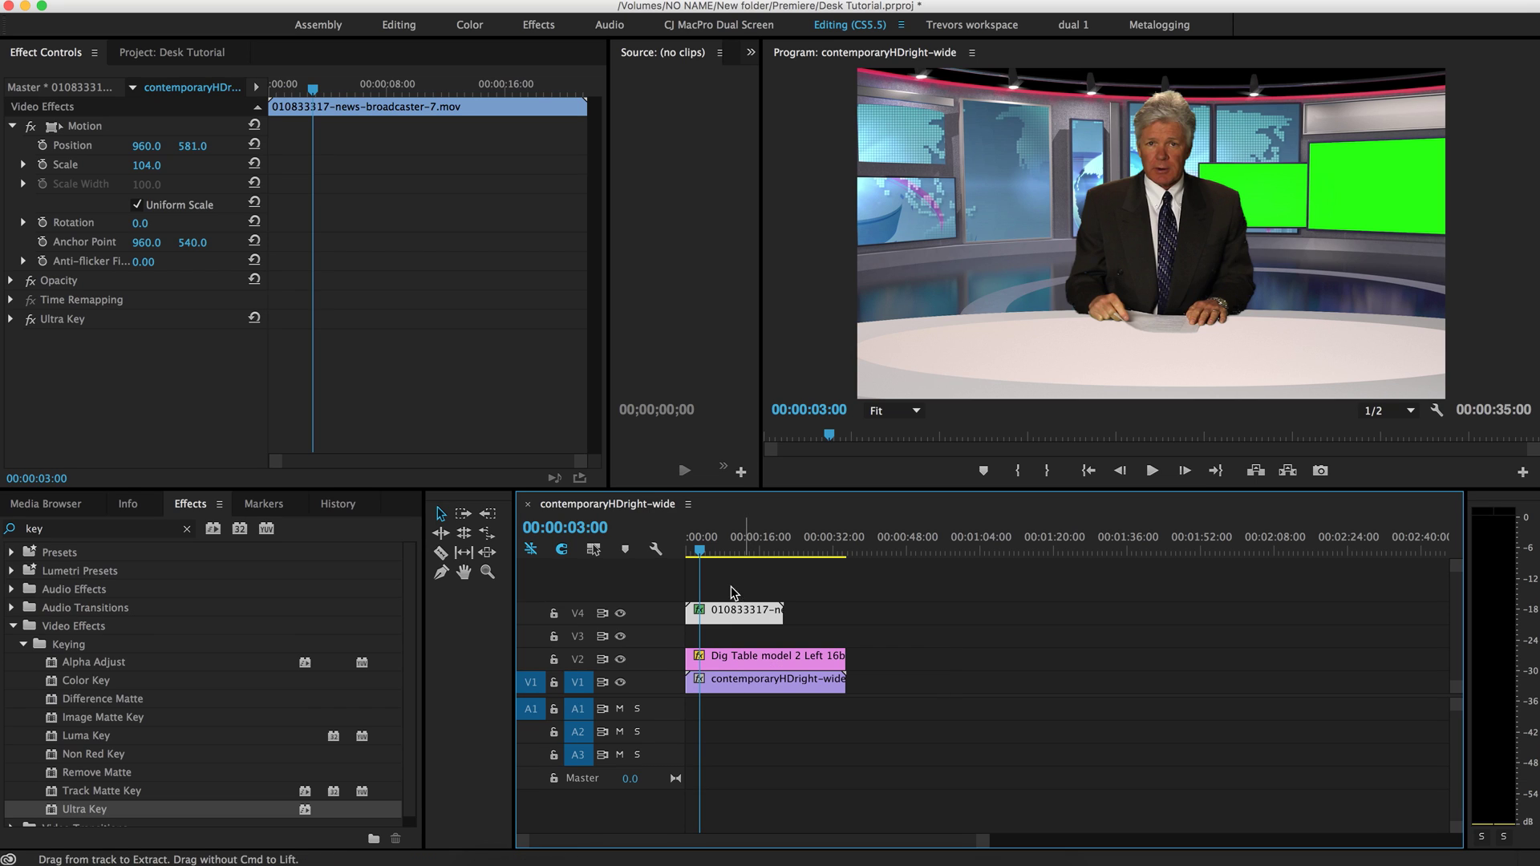
Step: Paste a presenter copy at 0 onto V3 only, then park the playhead at 00:00:08:00
{"action": "left_click", "coordinate": [697, 554]}
{"action": "left_click_drag", "start_coordinate": [697, 554], "coordinate": [642, 549]}
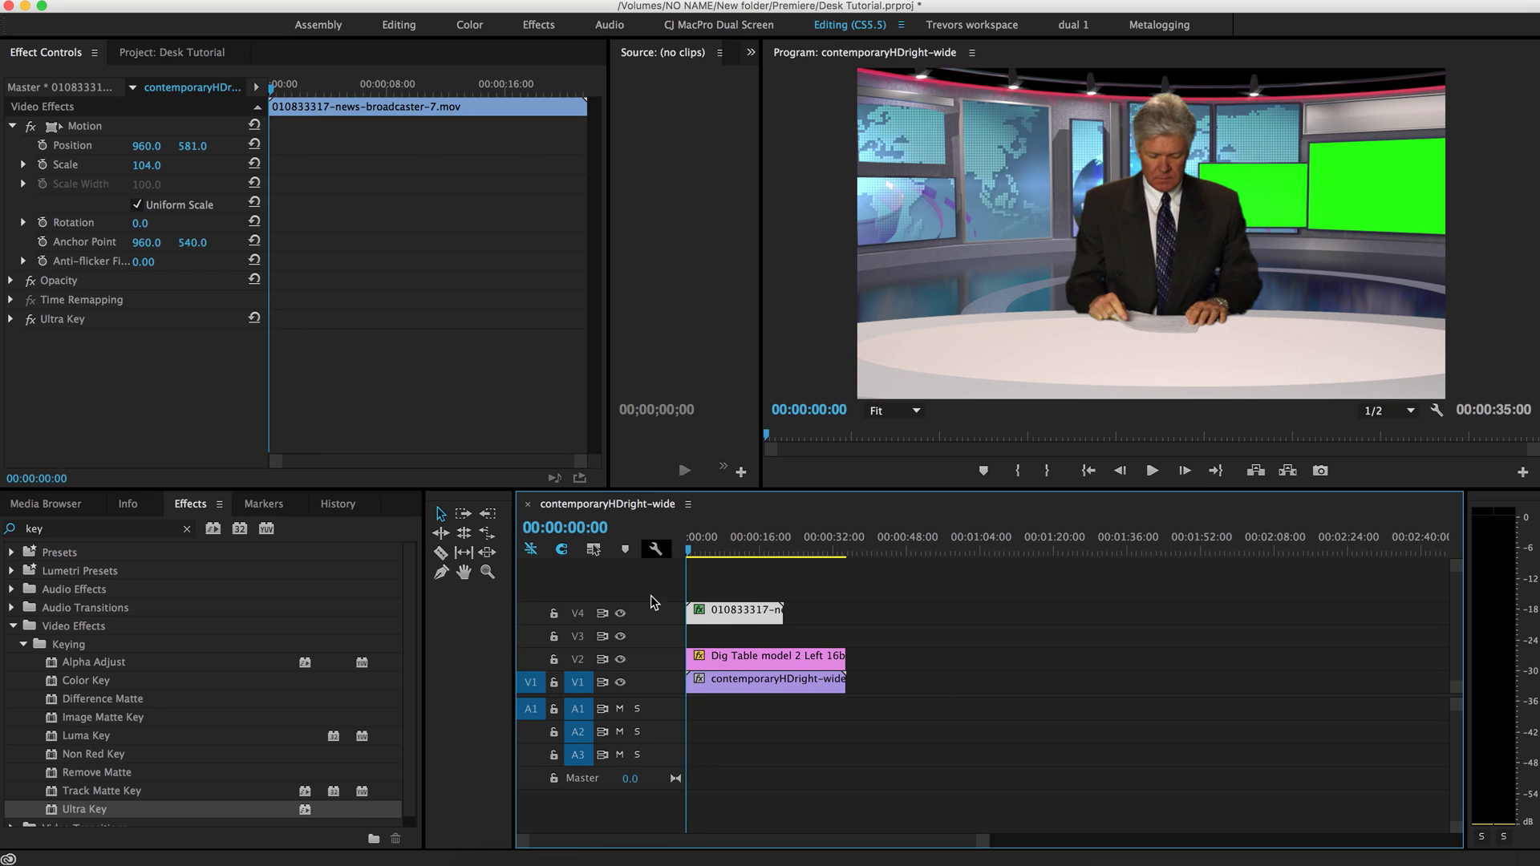
{"action": "left_click", "coordinate": [577, 636]}
{"action": "left_click", "coordinate": [579, 681]}
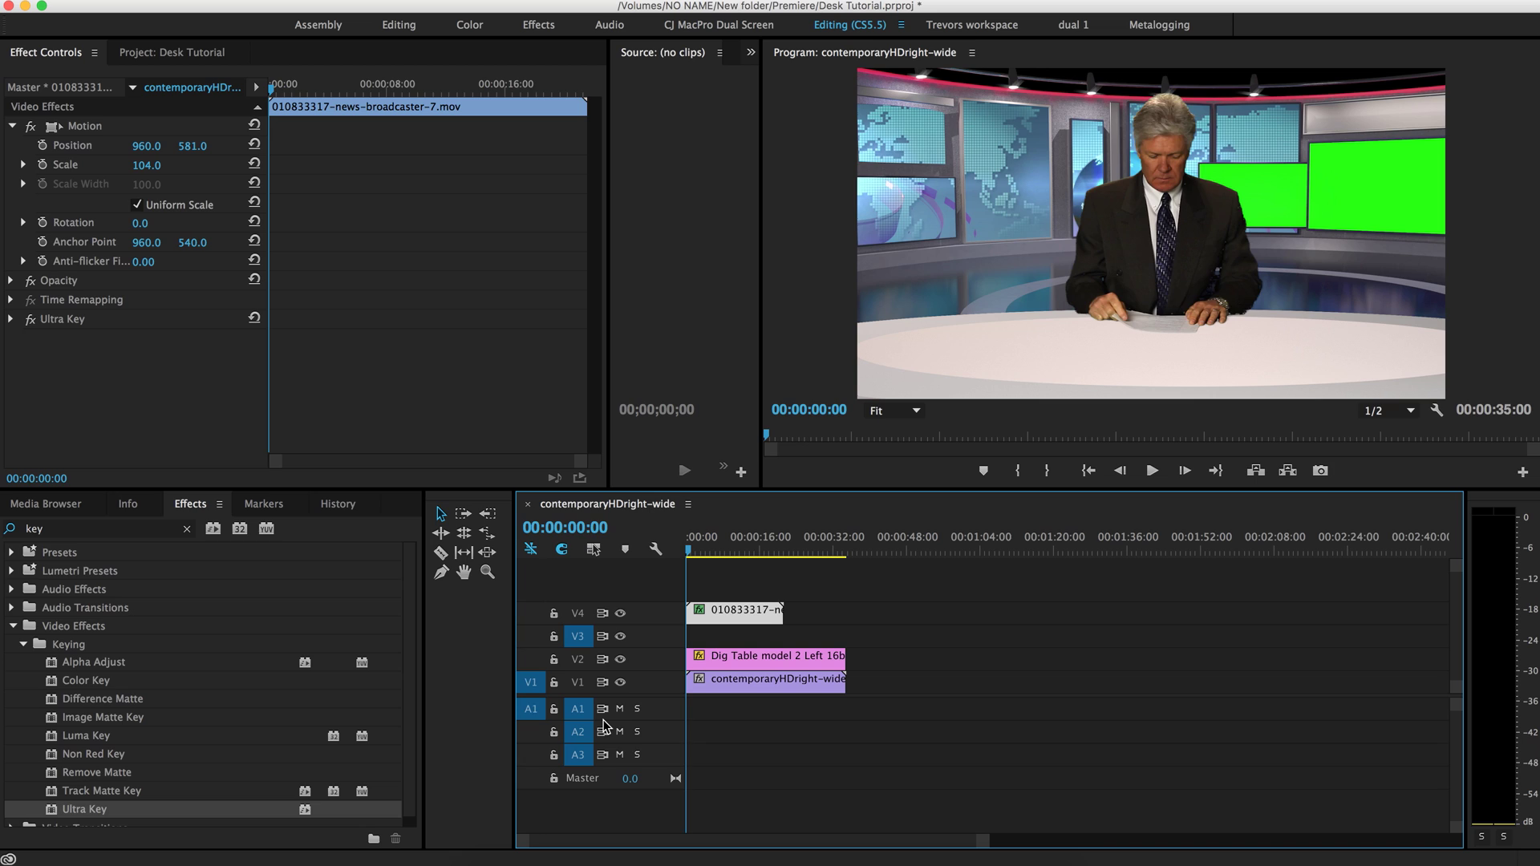
{"action": "key", "text": "super+v"}
{"action": "left_click", "coordinate": [722, 551]}
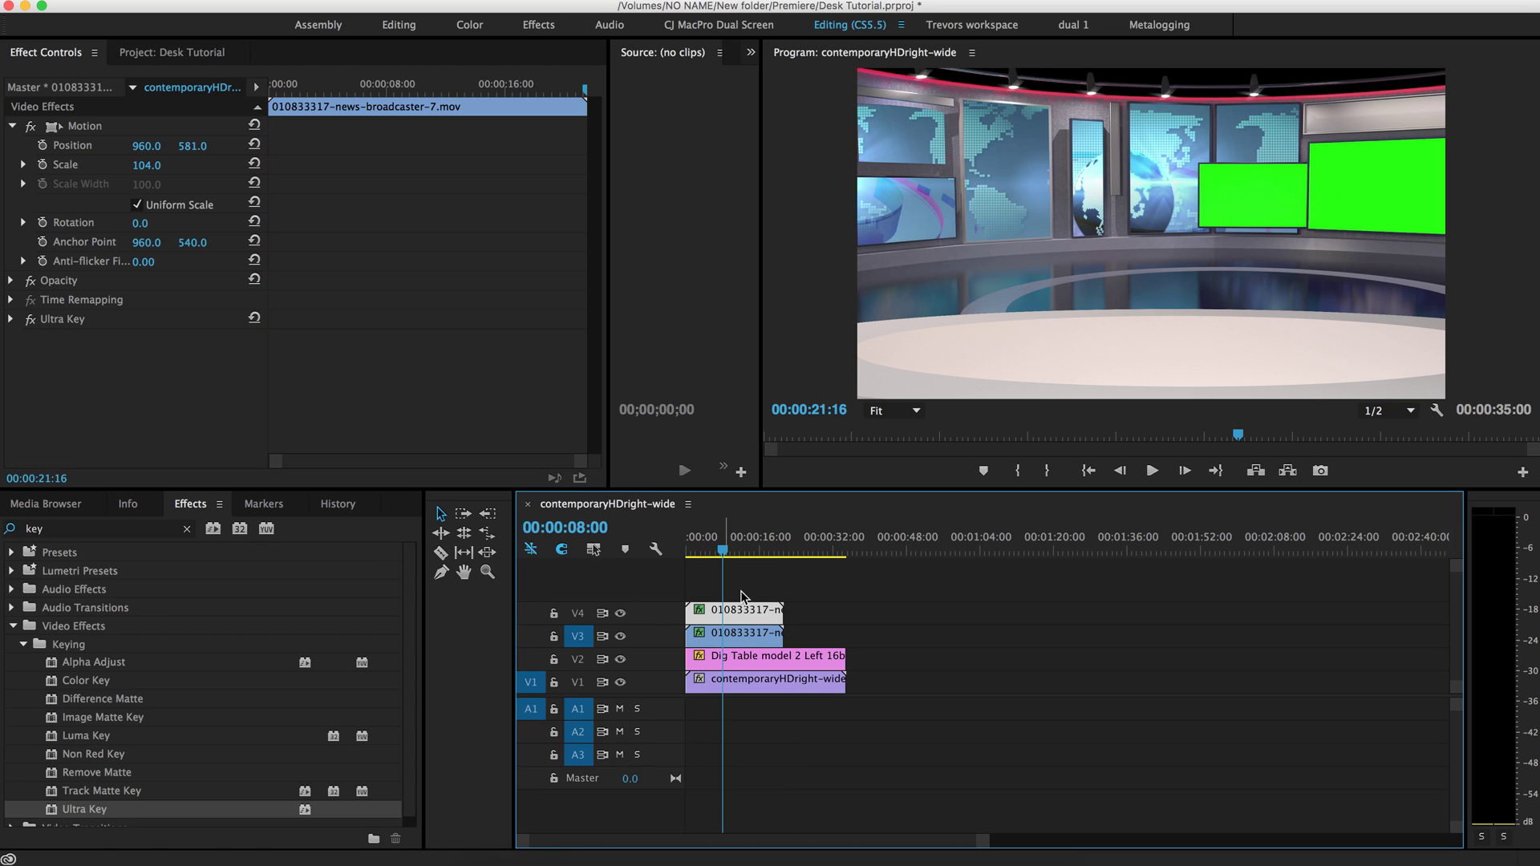
{"action": "left_click", "coordinate": [740, 631]}
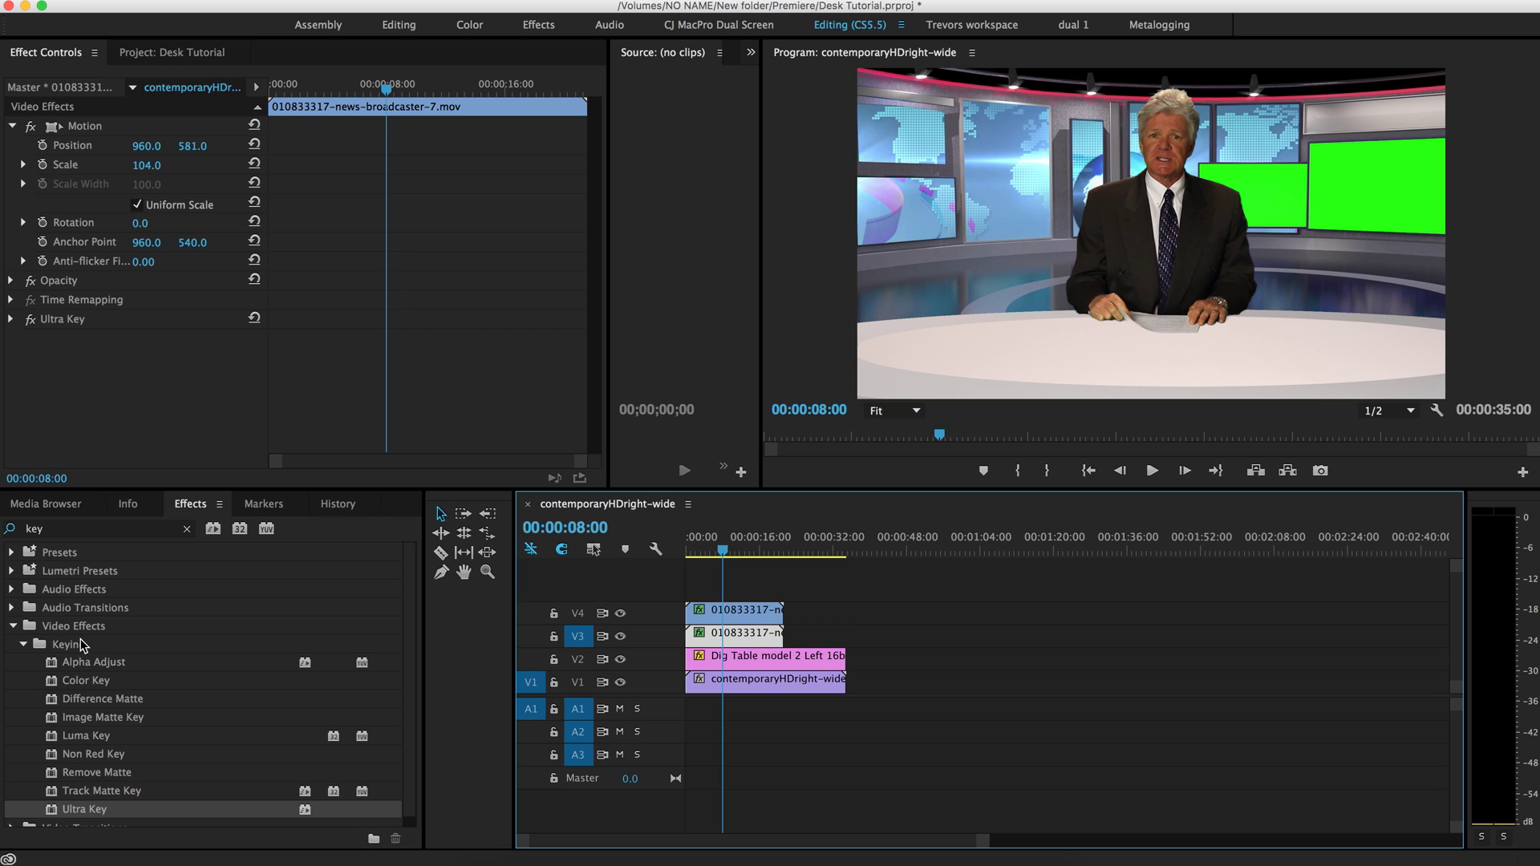
Step: Apply Vertical Flip to the V3 presenter copy and lower it to Position Y 1008
{"action": "left_click", "coordinate": [60, 528]}
{"action": "type", "text": "flip"}
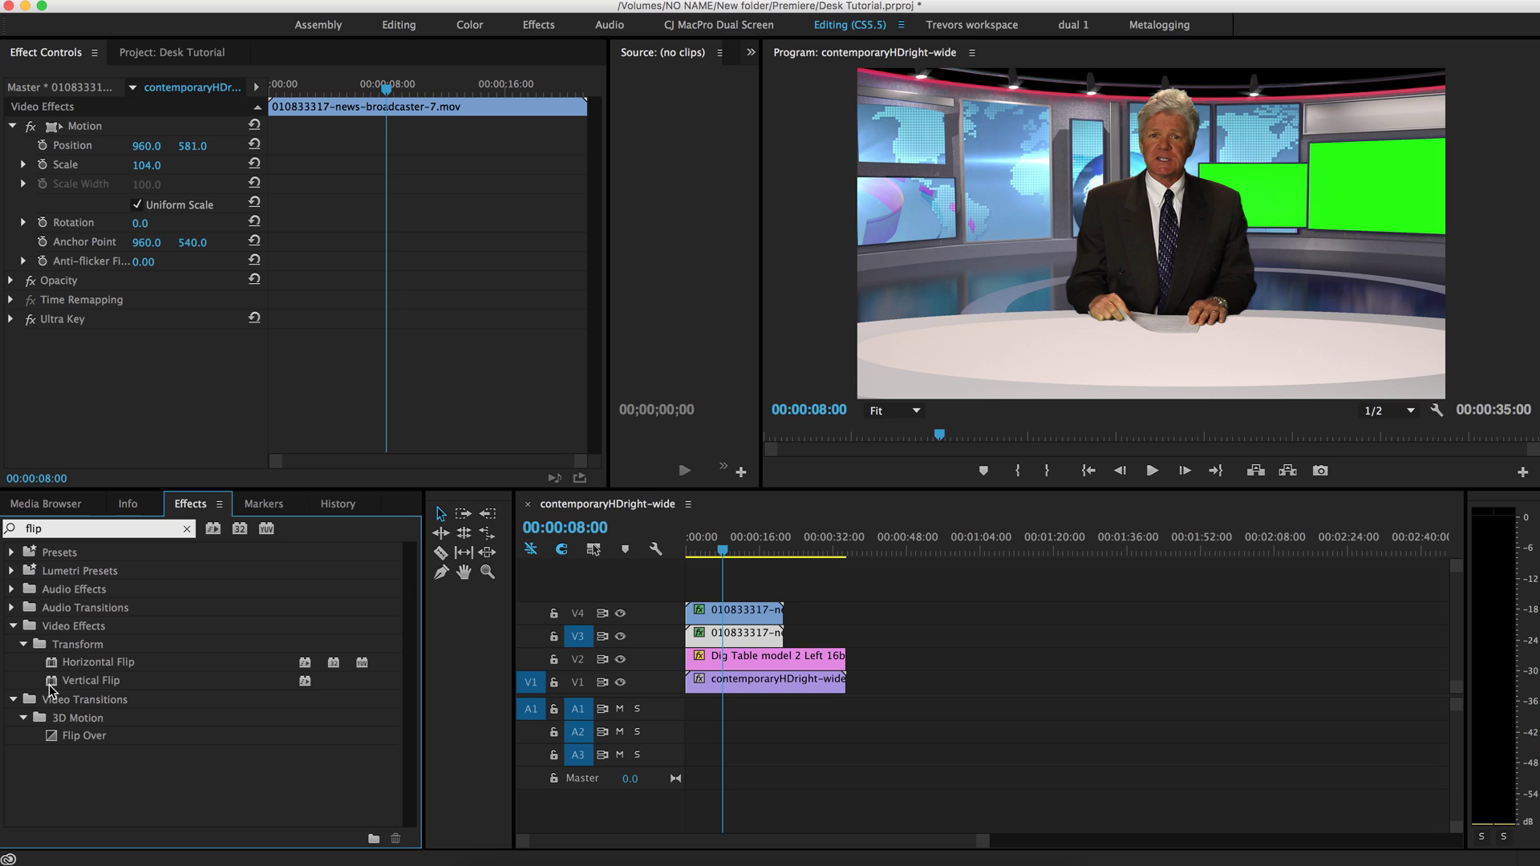
{"action": "left_click_drag", "start_coordinate": [49, 686], "coordinate": [734, 642]}
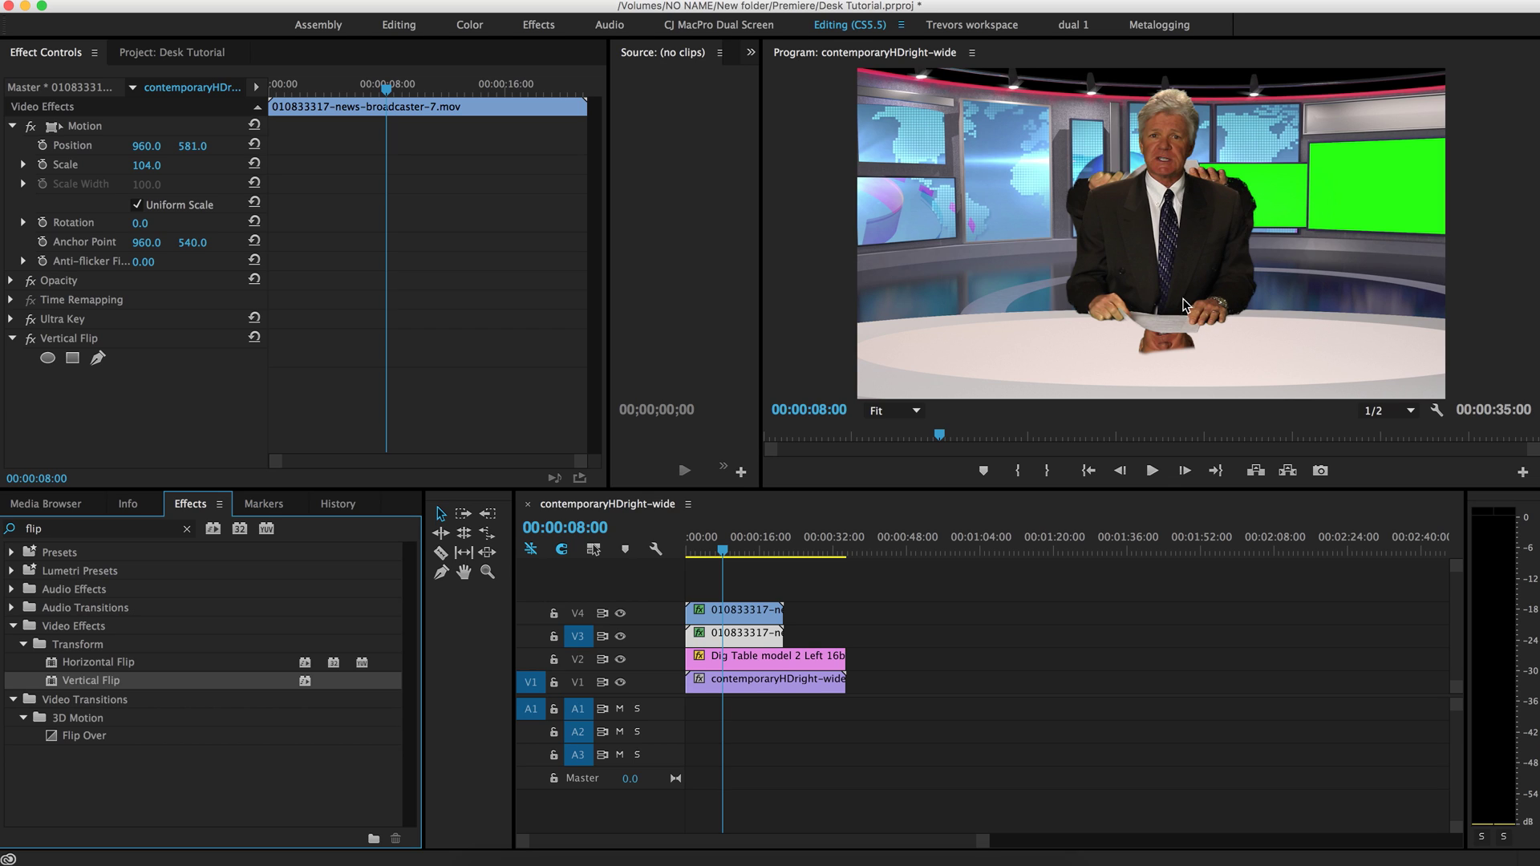
{"action": "left_click_drag", "start_coordinate": [192, 146], "coordinate": [536, 146]}
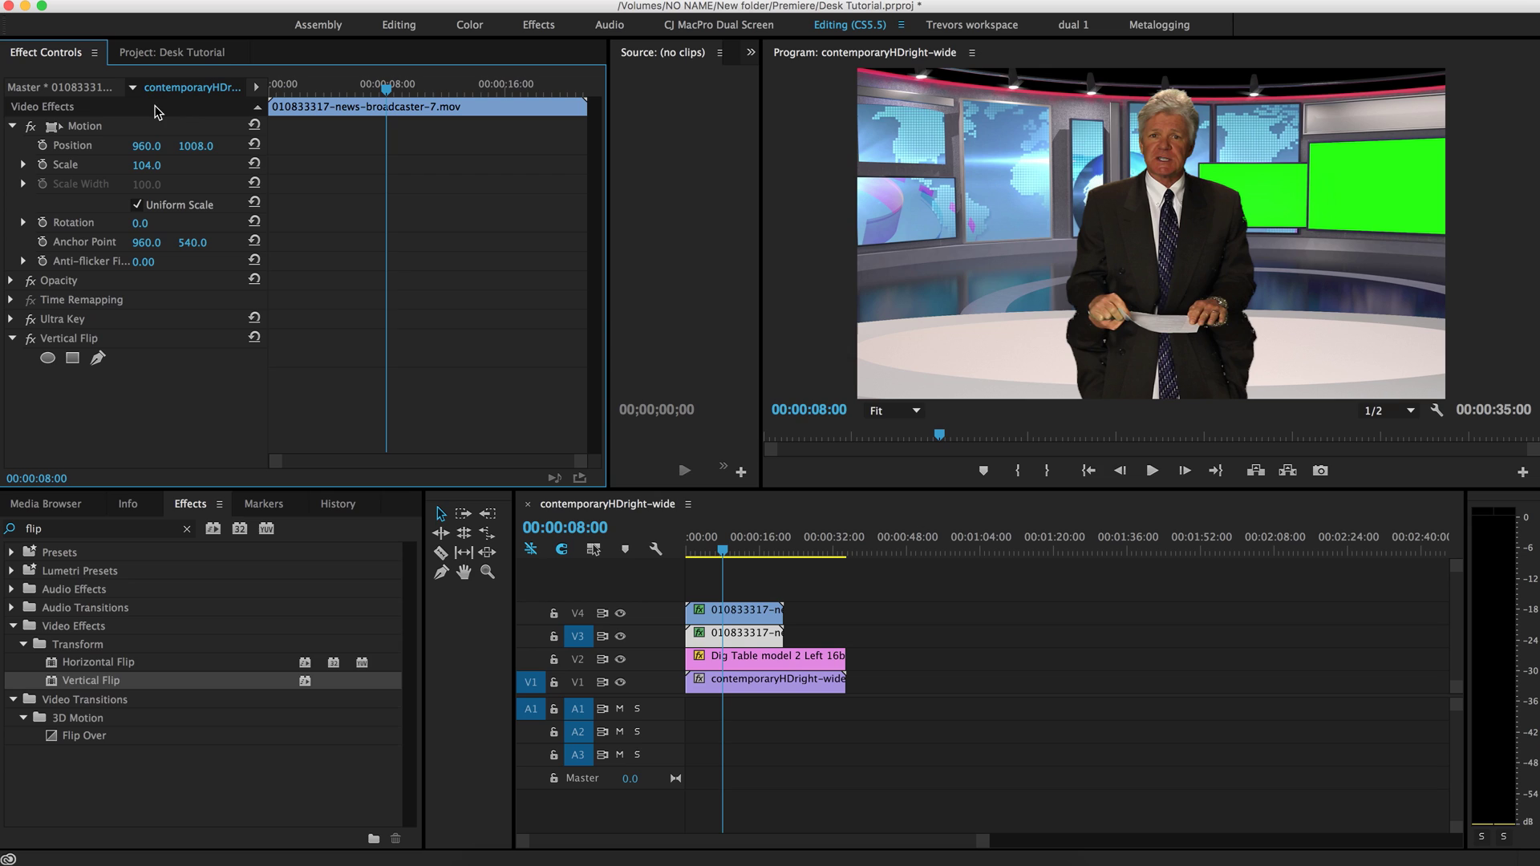
Step: Lower the flipped copy's opacity to 15%
{"action": "left_click", "coordinate": [11, 282]}
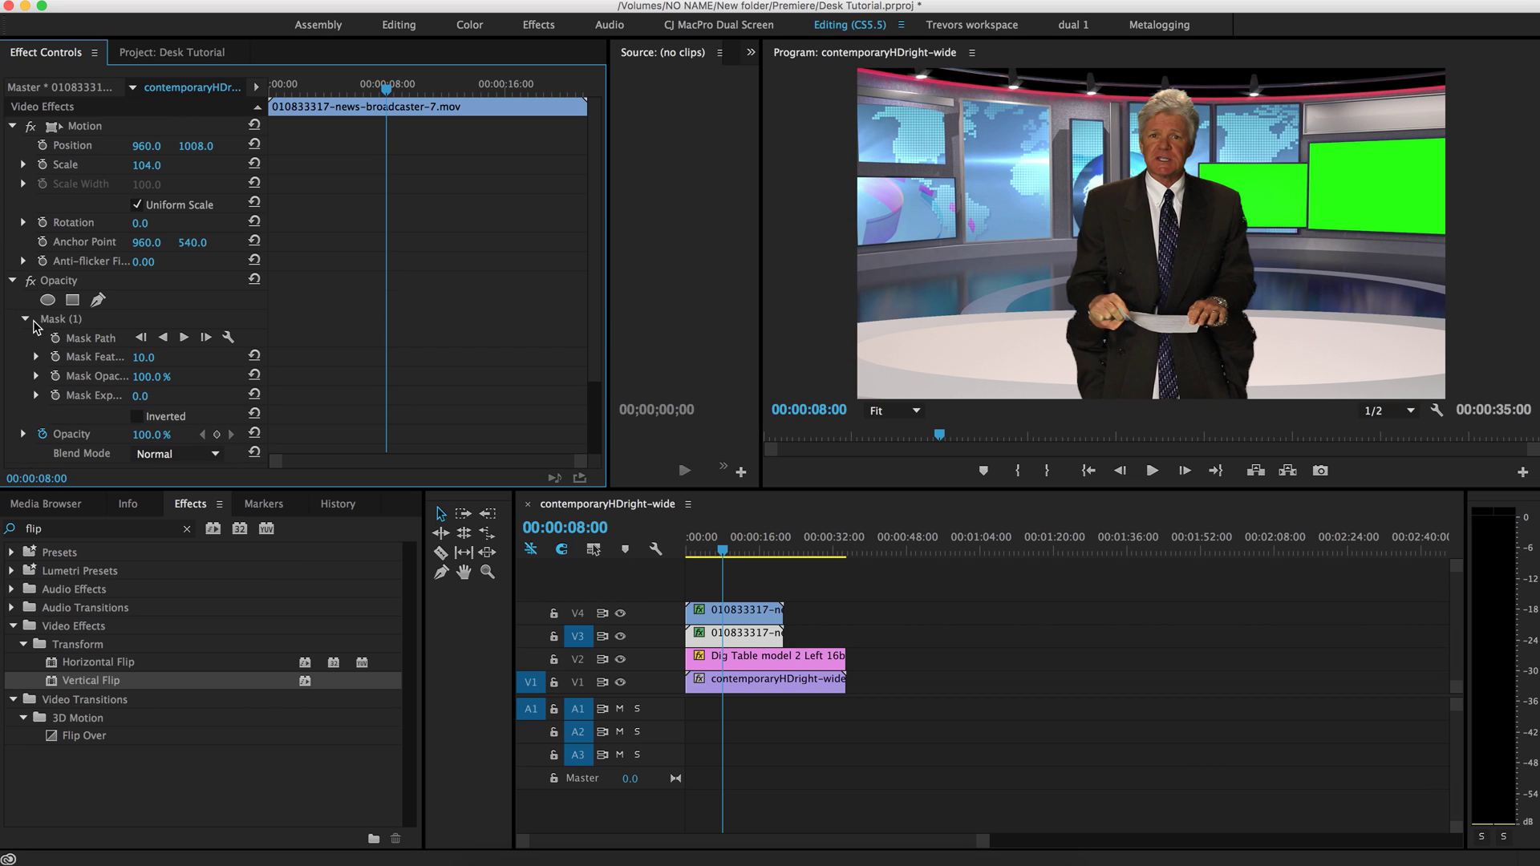
{"action": "left_click", "coordinate": [28, 321]}
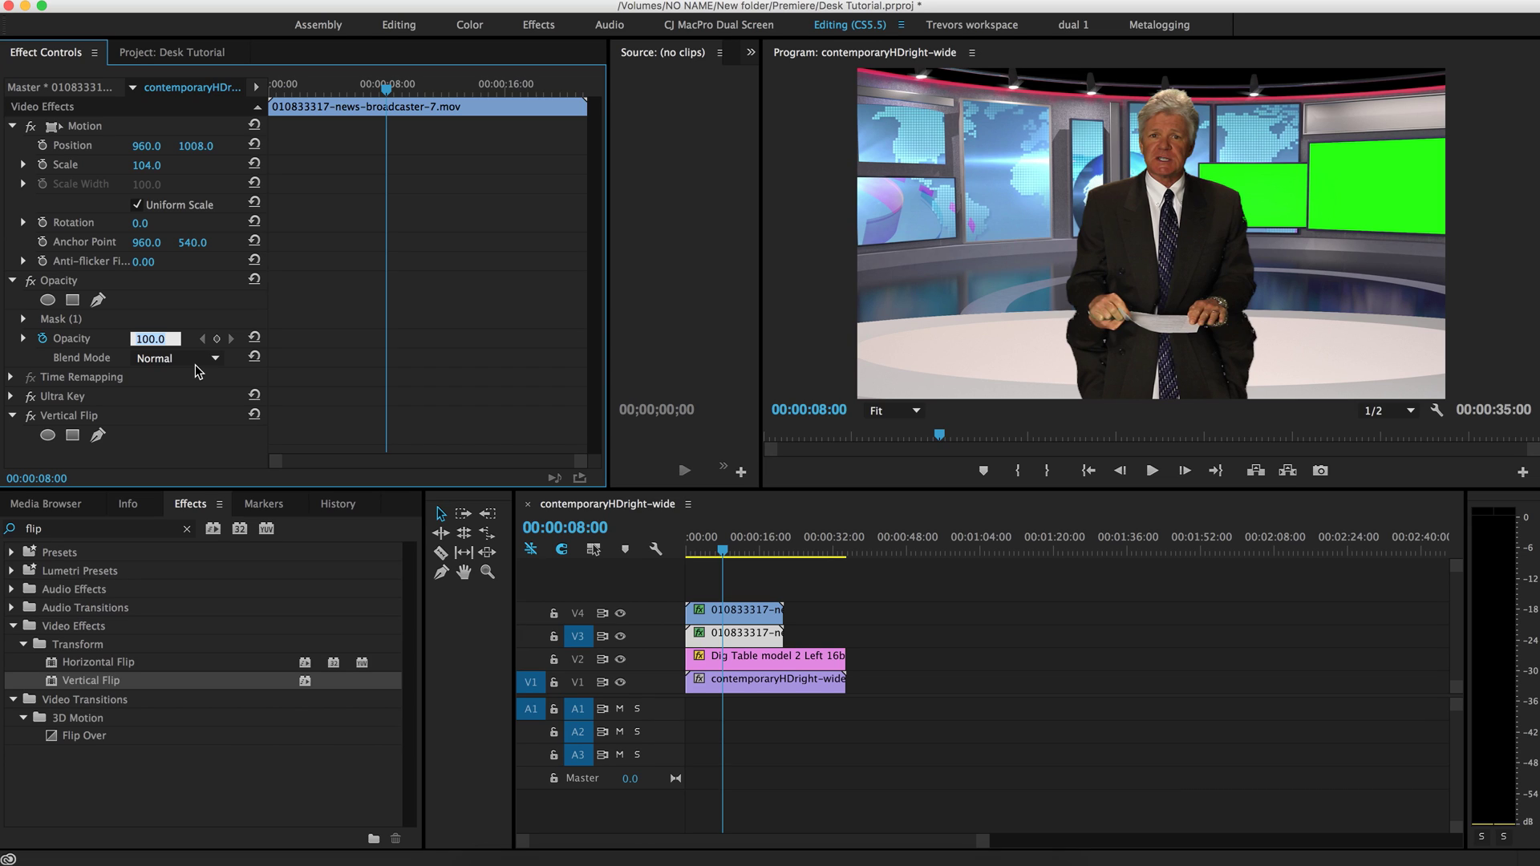
{"action": "type", "text": "15"}
{"action": "key", "text": "Return"}
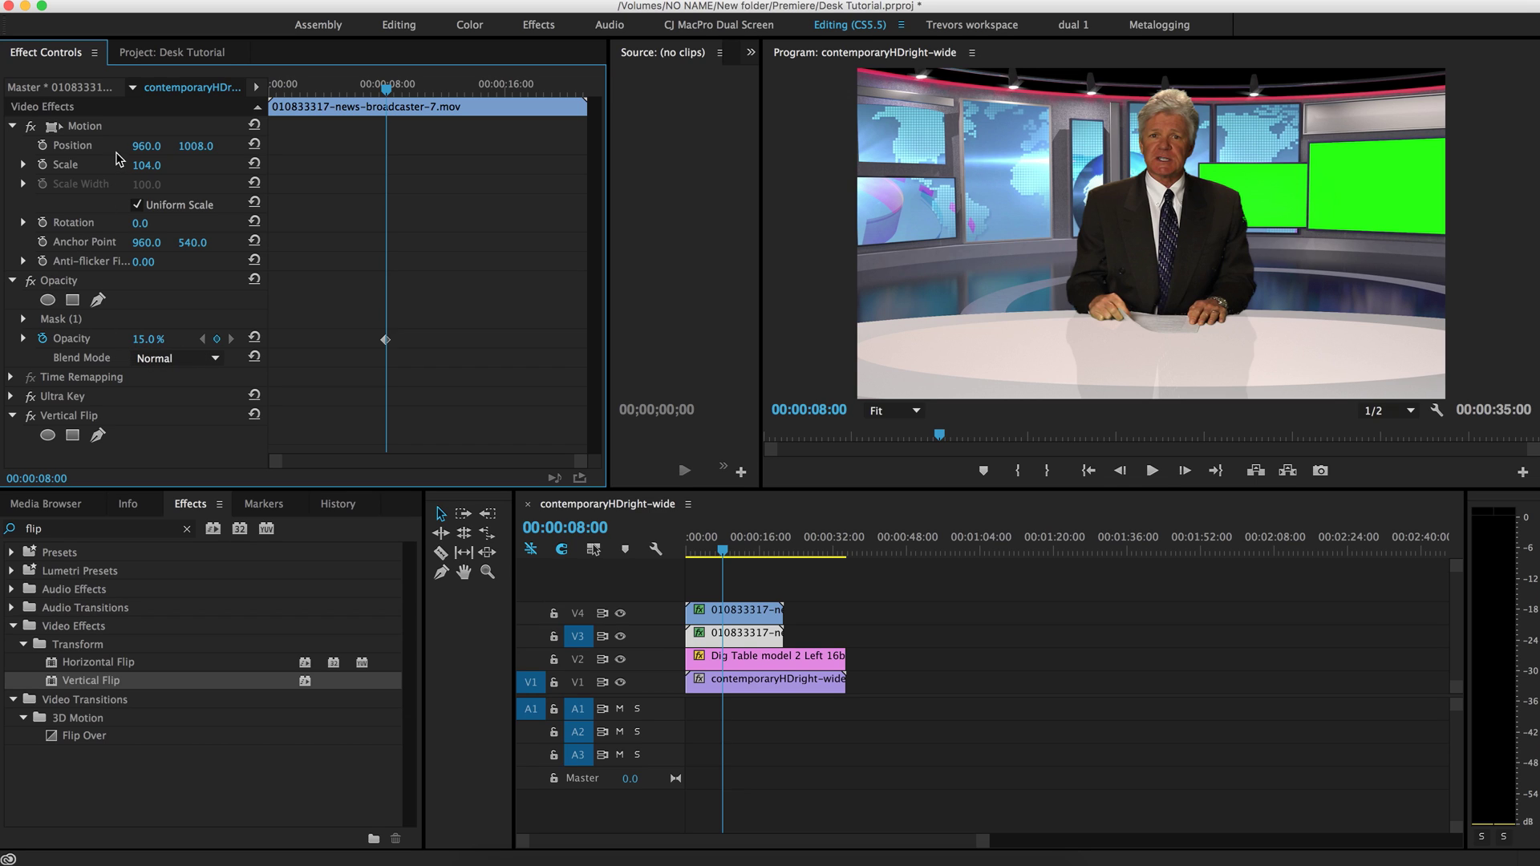
Step: Add Fast Blur to the reflection clip with Blurriness 10
{"action": "left_click", "coordinate": [50, 533]}
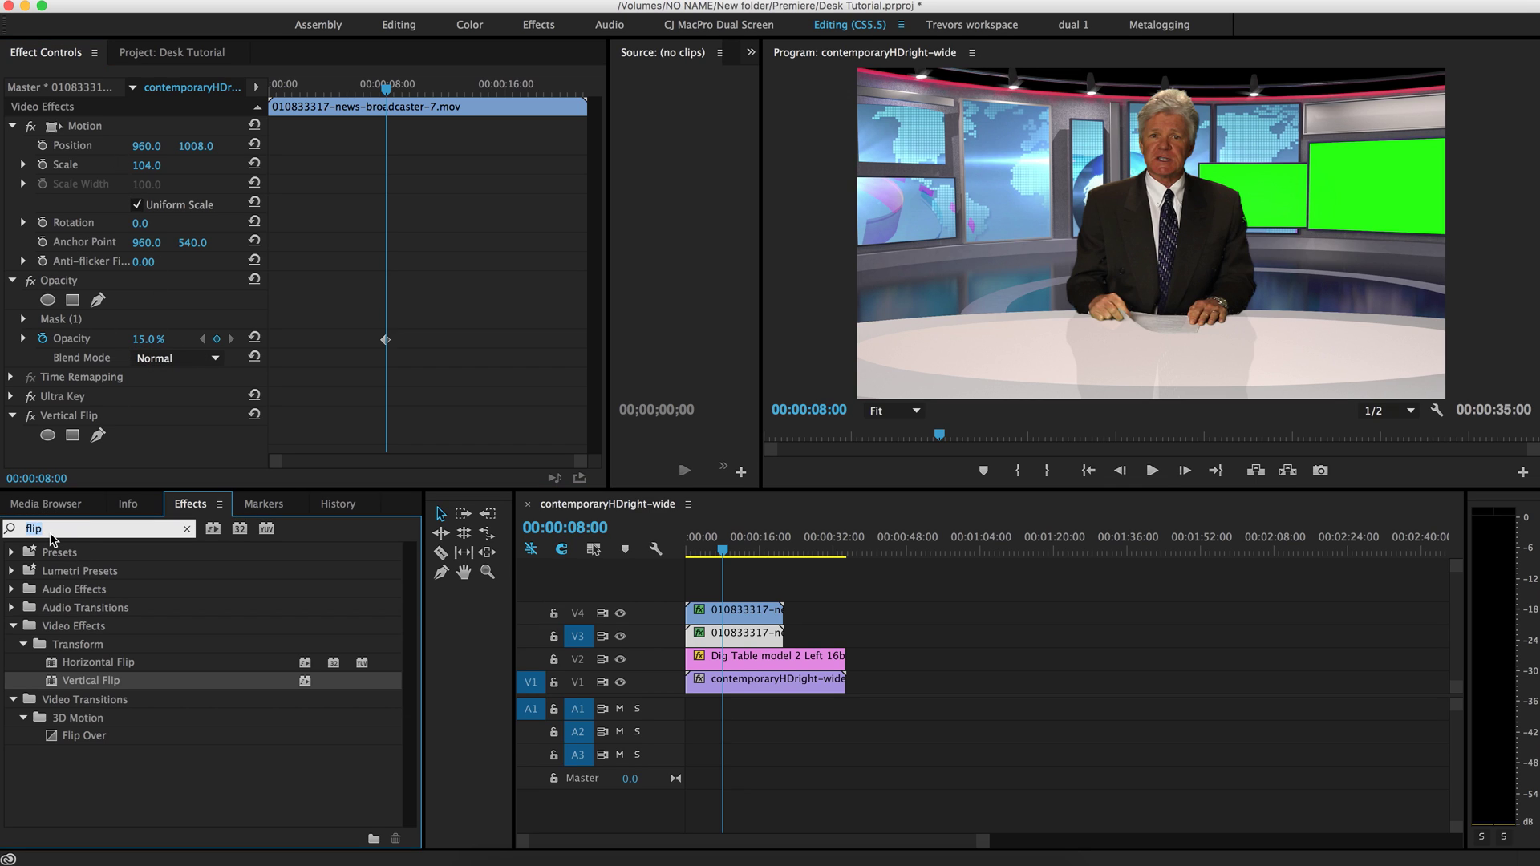
{"action": "type", "text": "fast"}
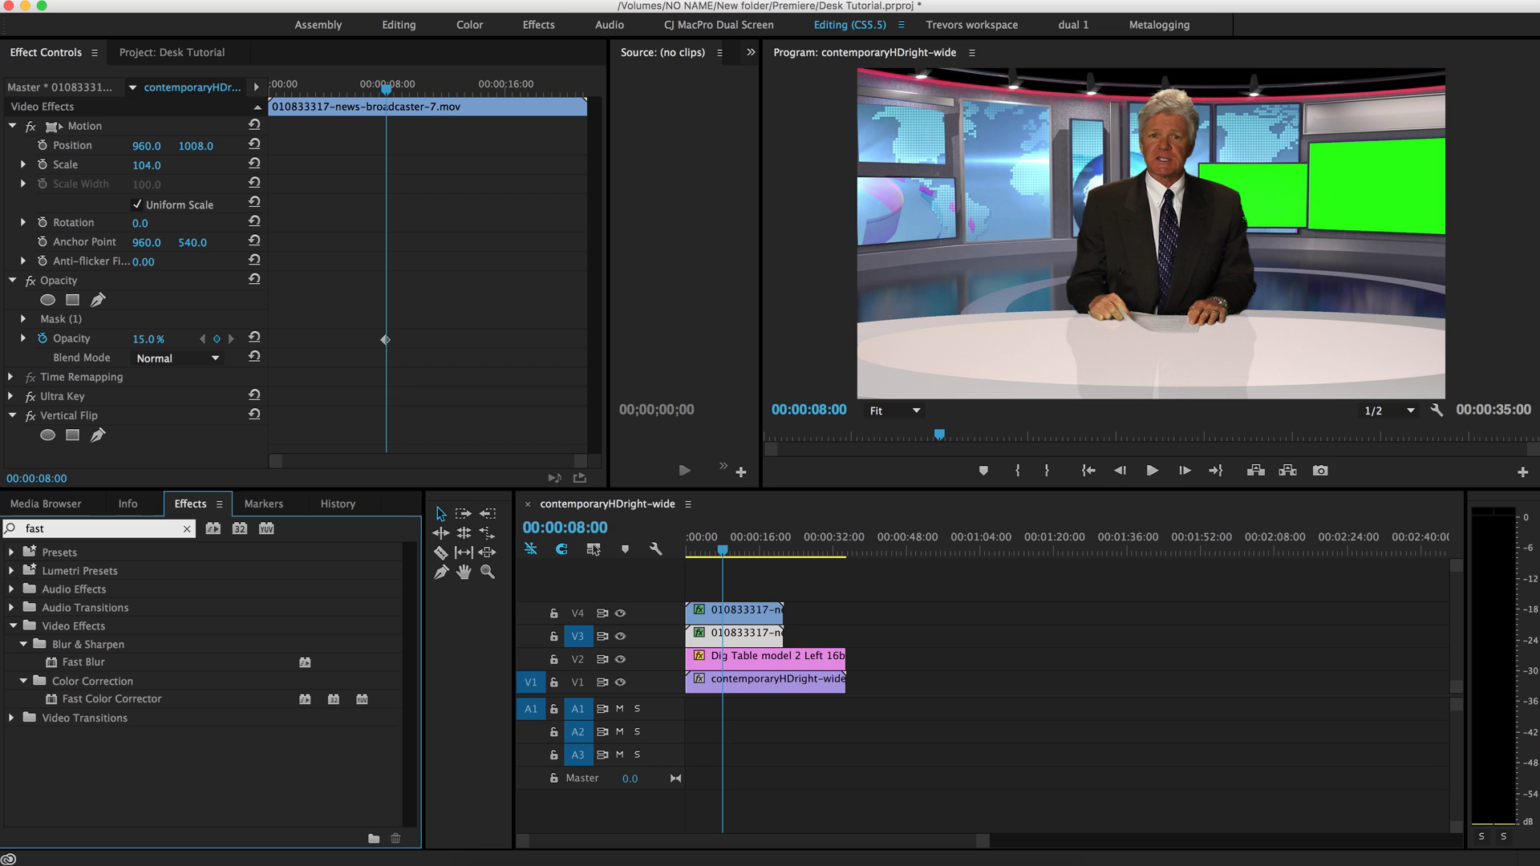
{"action": "left_click_drag", "start_coordinate": [89, 663], "coordinate": [727, 639]}
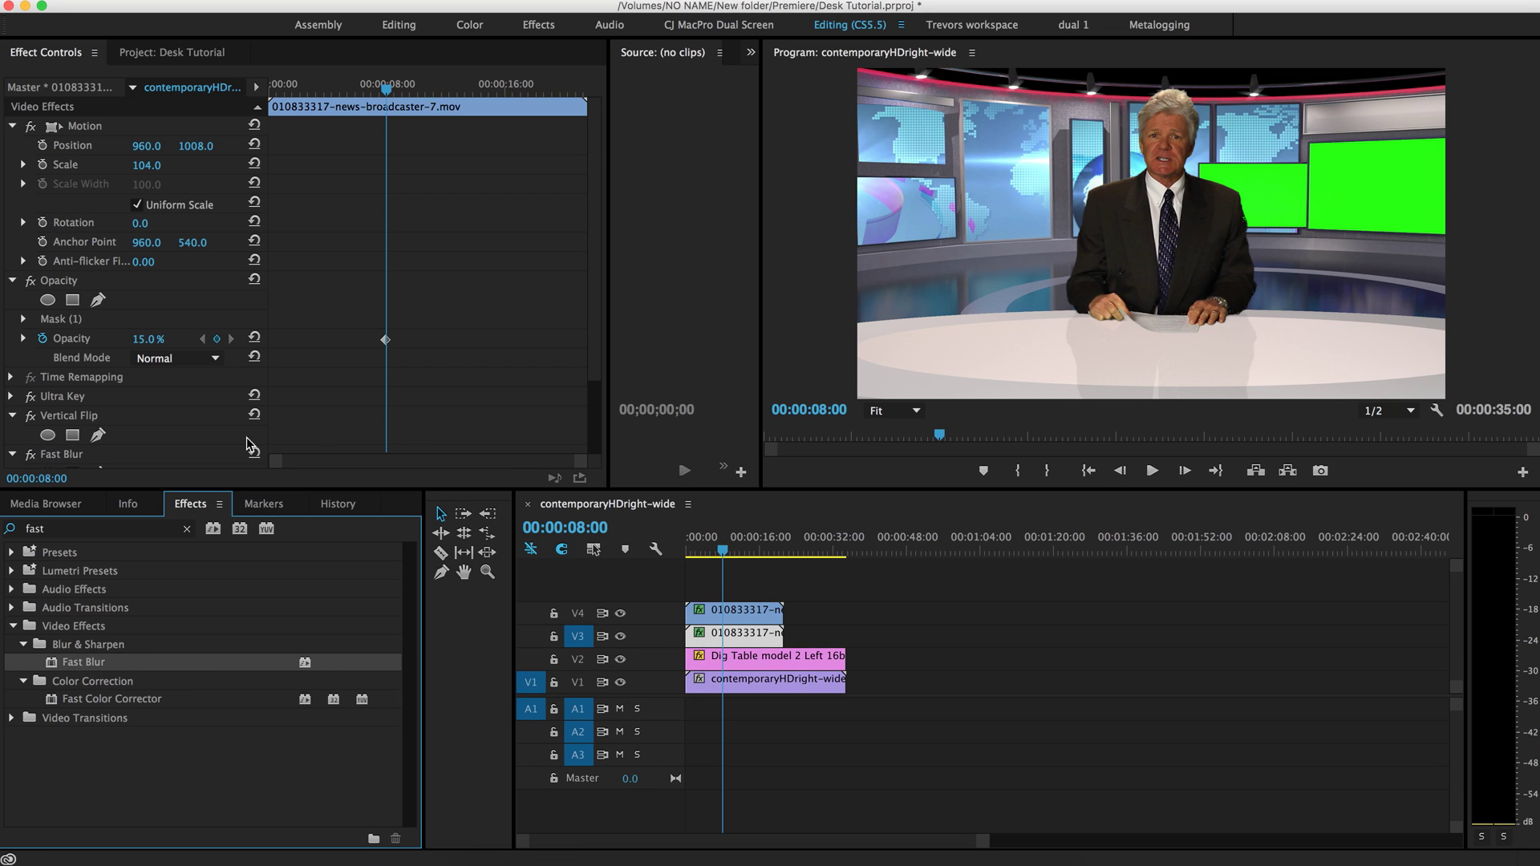
{"action": "scroll", "coordinate": [182, 403], "scroll_direction": "down", "scroll_amount": 3}
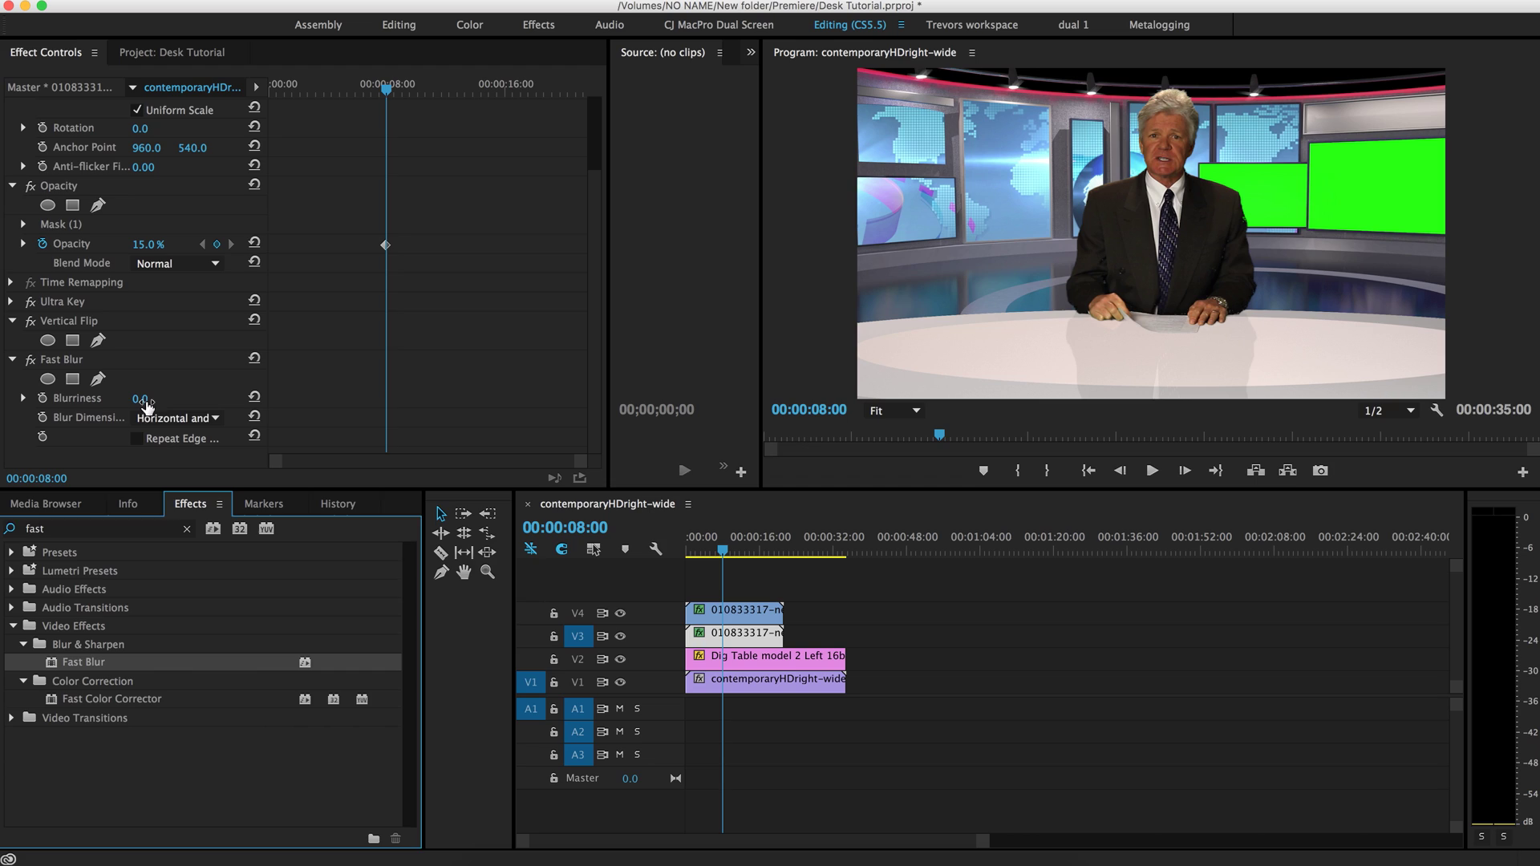
{"action": "left_click", "coordinate": [152, 398]}
{"action": "key", "text": "Return"}
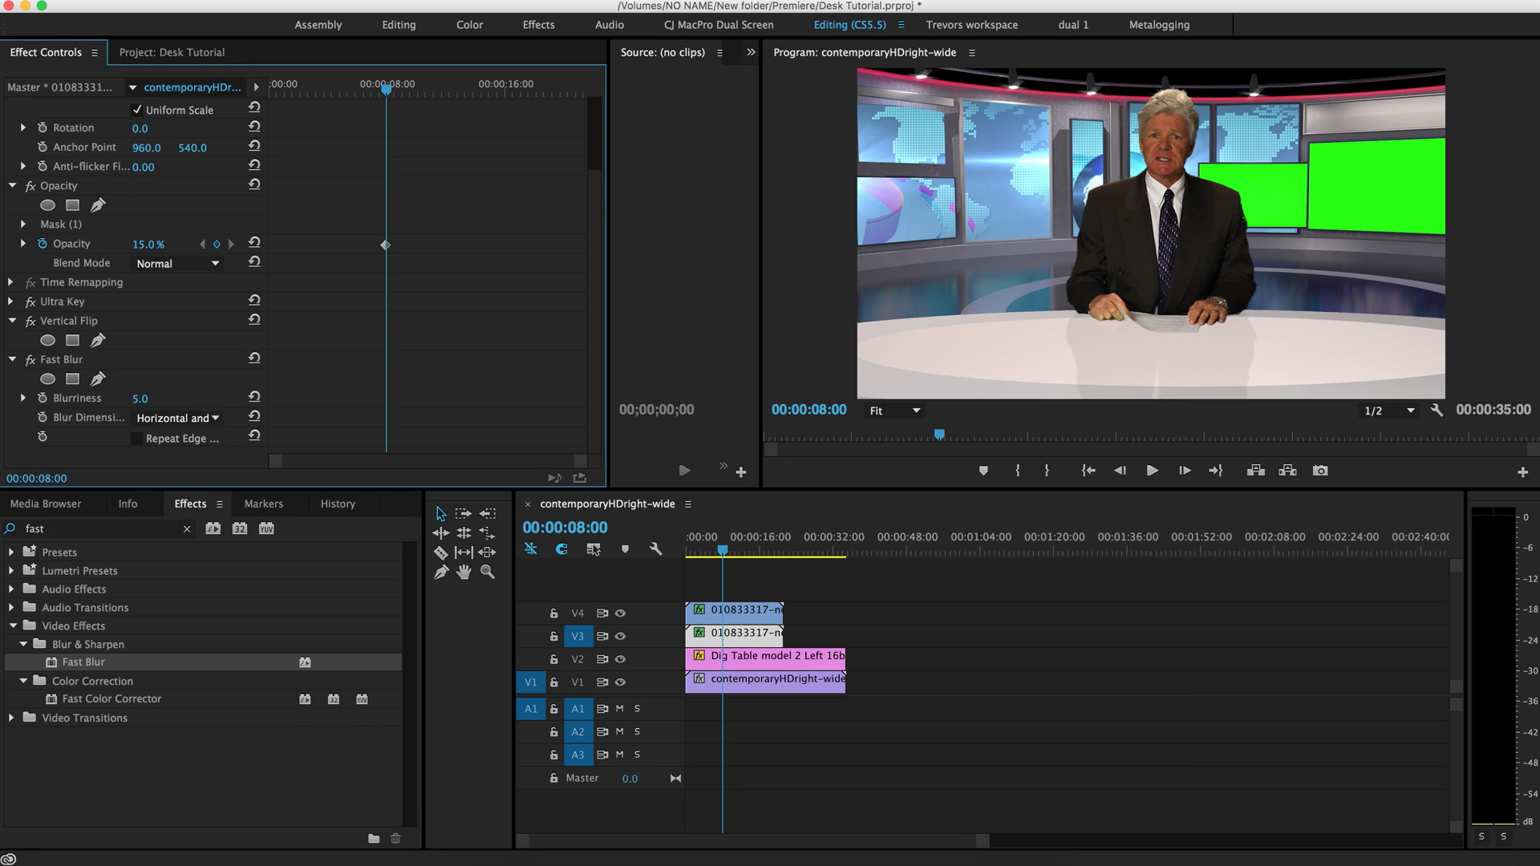
{"action": "left_click", "coordinate": [152, 399]}
{"action": "type", "text": "10"}
{"action": "key", "text": "Return"}
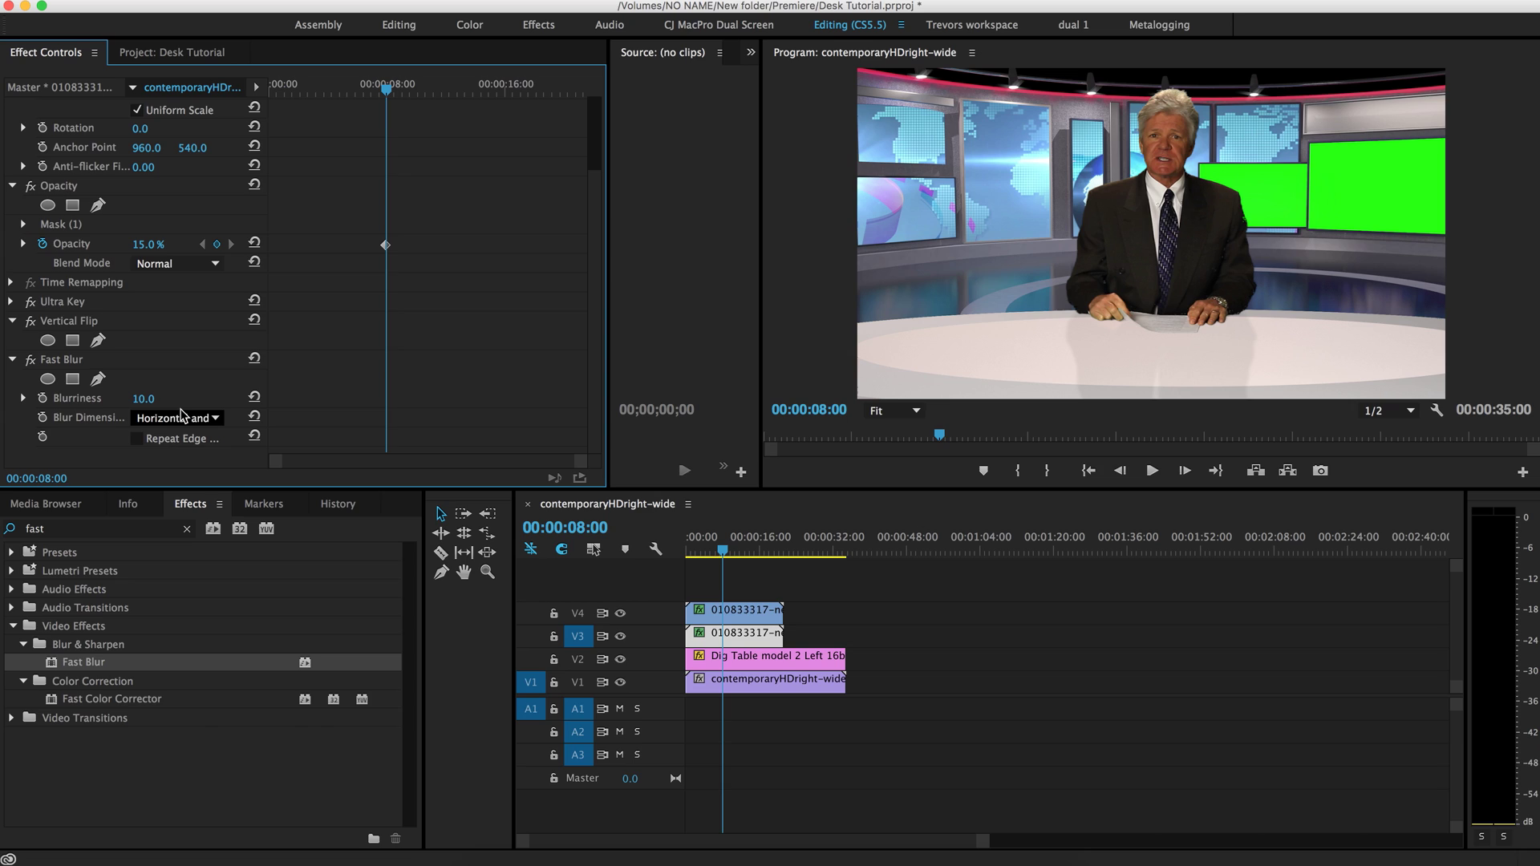
Step: Reduce the reflection's opacity further to 10%
{"action": "scroll", "coordinate": [163, 265], "scroll_direction": "up", "scroll_amount": 3}
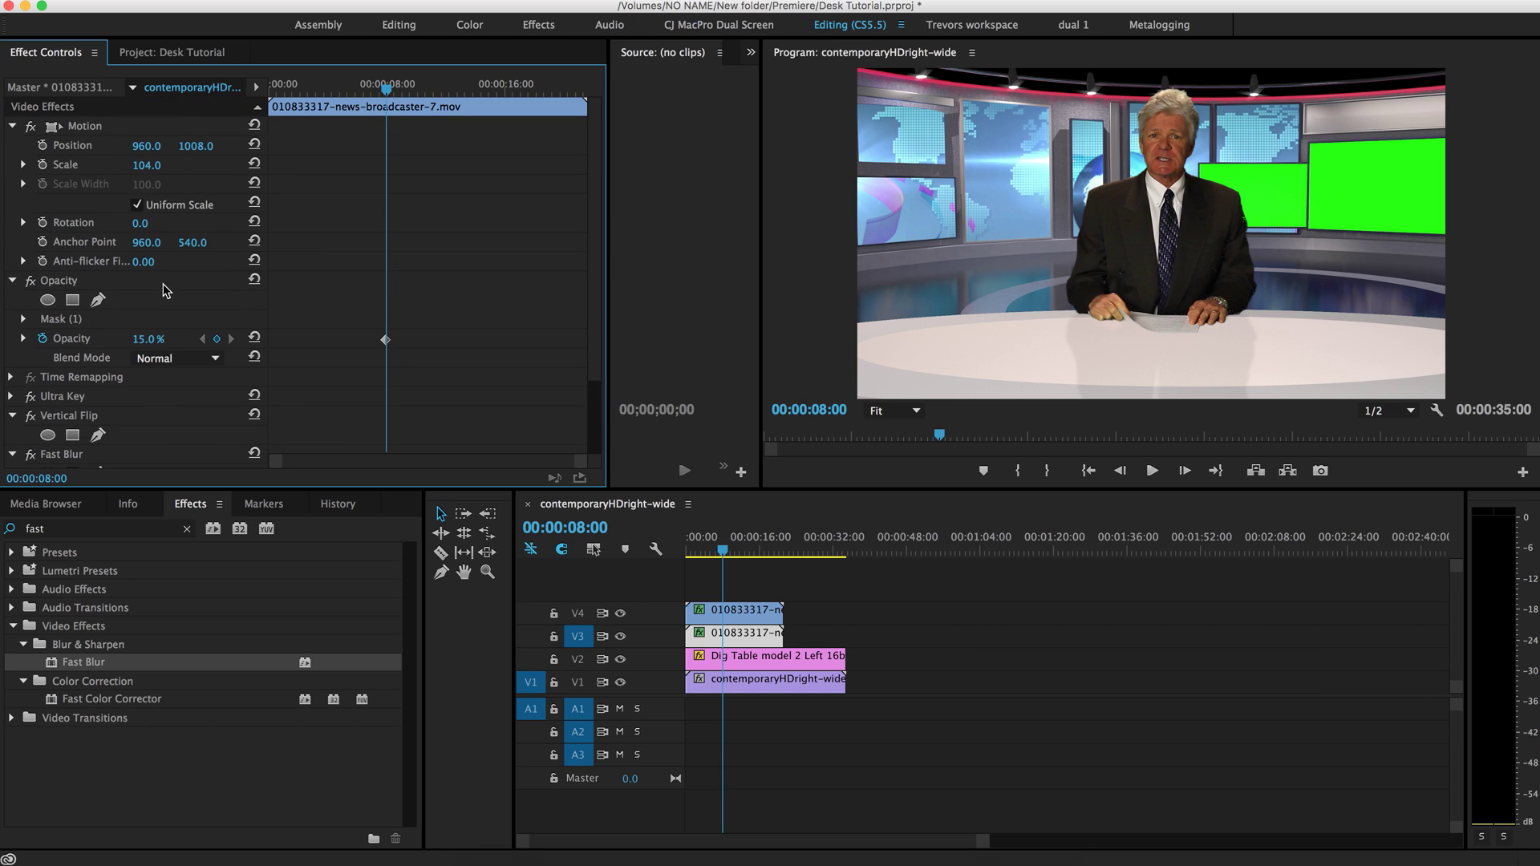
{"action": "left_click", "coordinate": [155, 338]}
{"action": "type", "text": "10"}
{"action": "key", "text": "Return"}
{"action": "left_click", "coordinate": [303, 788]}
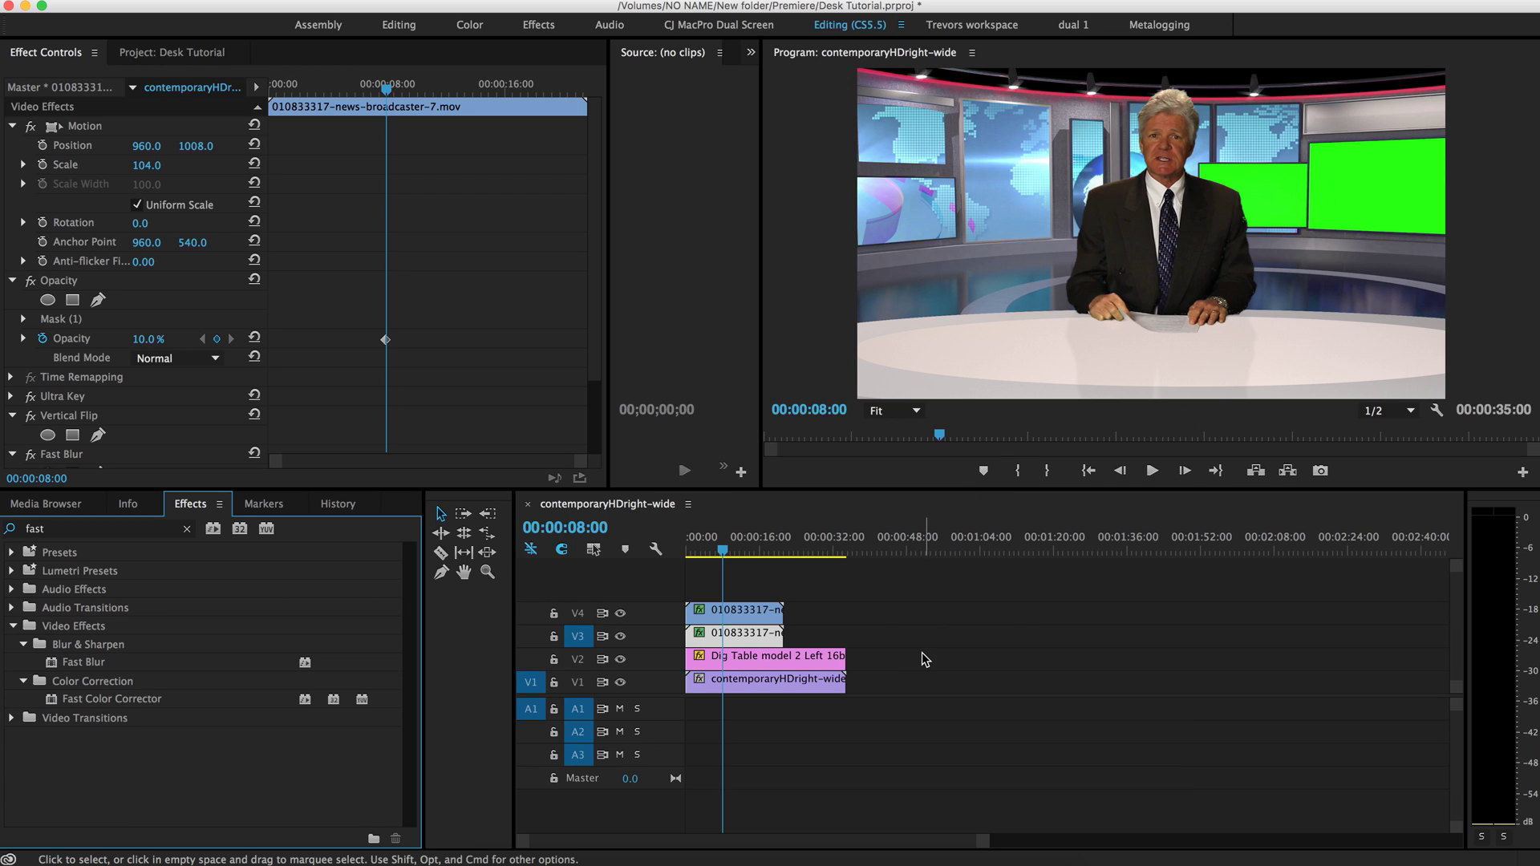
Step: Scale the Dig Table desk to 86% and raise it to Position Y 883
{"action": "left_click", "coordinate": [763, 666]}
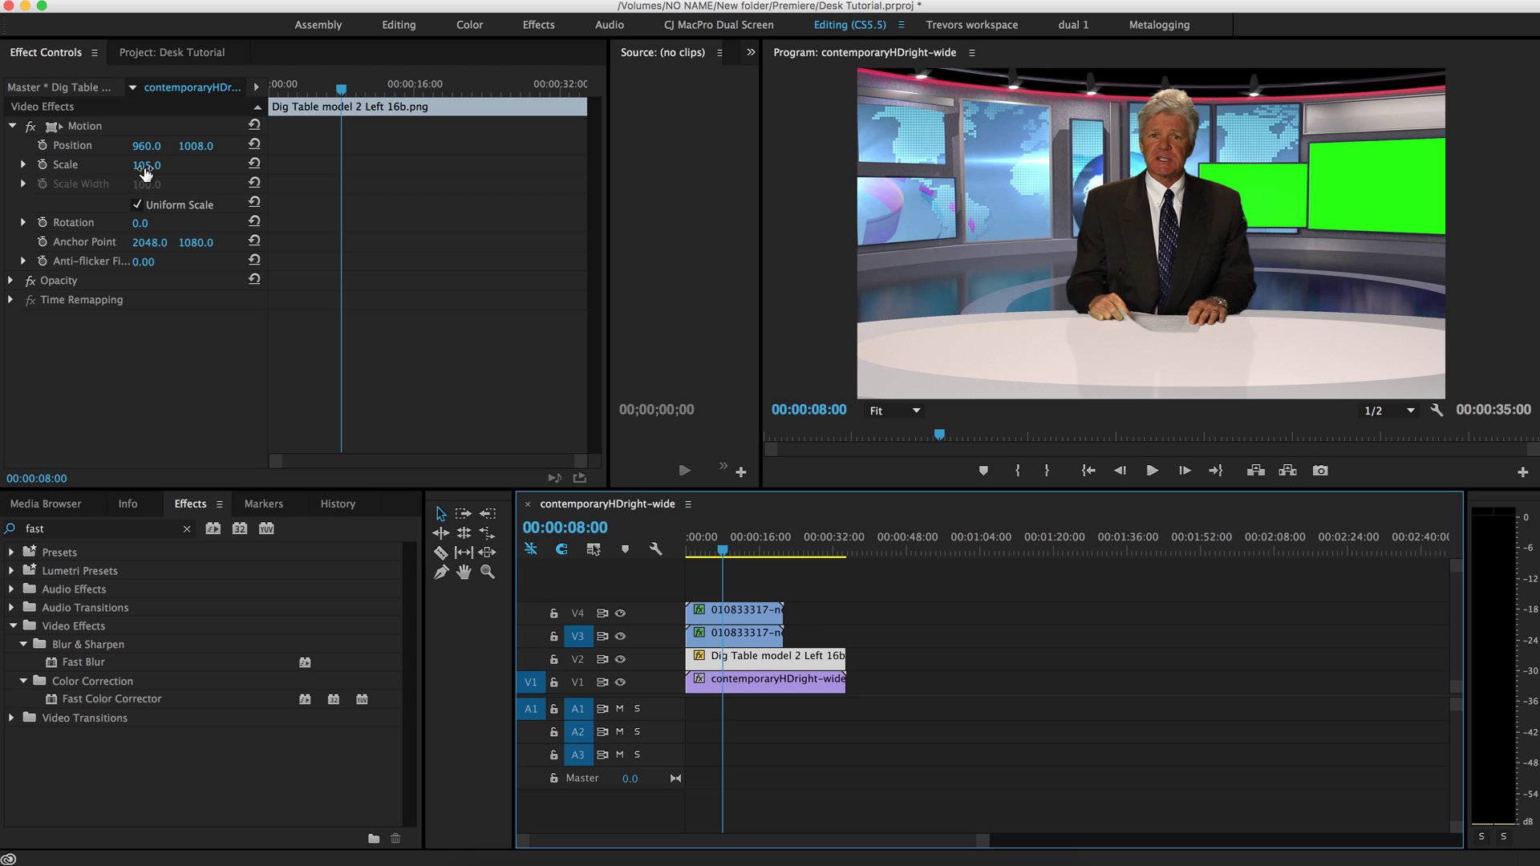
{"action": "mouse_move", "coordinate": [148, 171]}
{"action": "left_mouse_down"}
{"action": "mouse_move", "coordinate": [121, 171]}
{"action": "mouse_move", "coordinate": [157, 167]}
{"action": "left_mouse_up"}
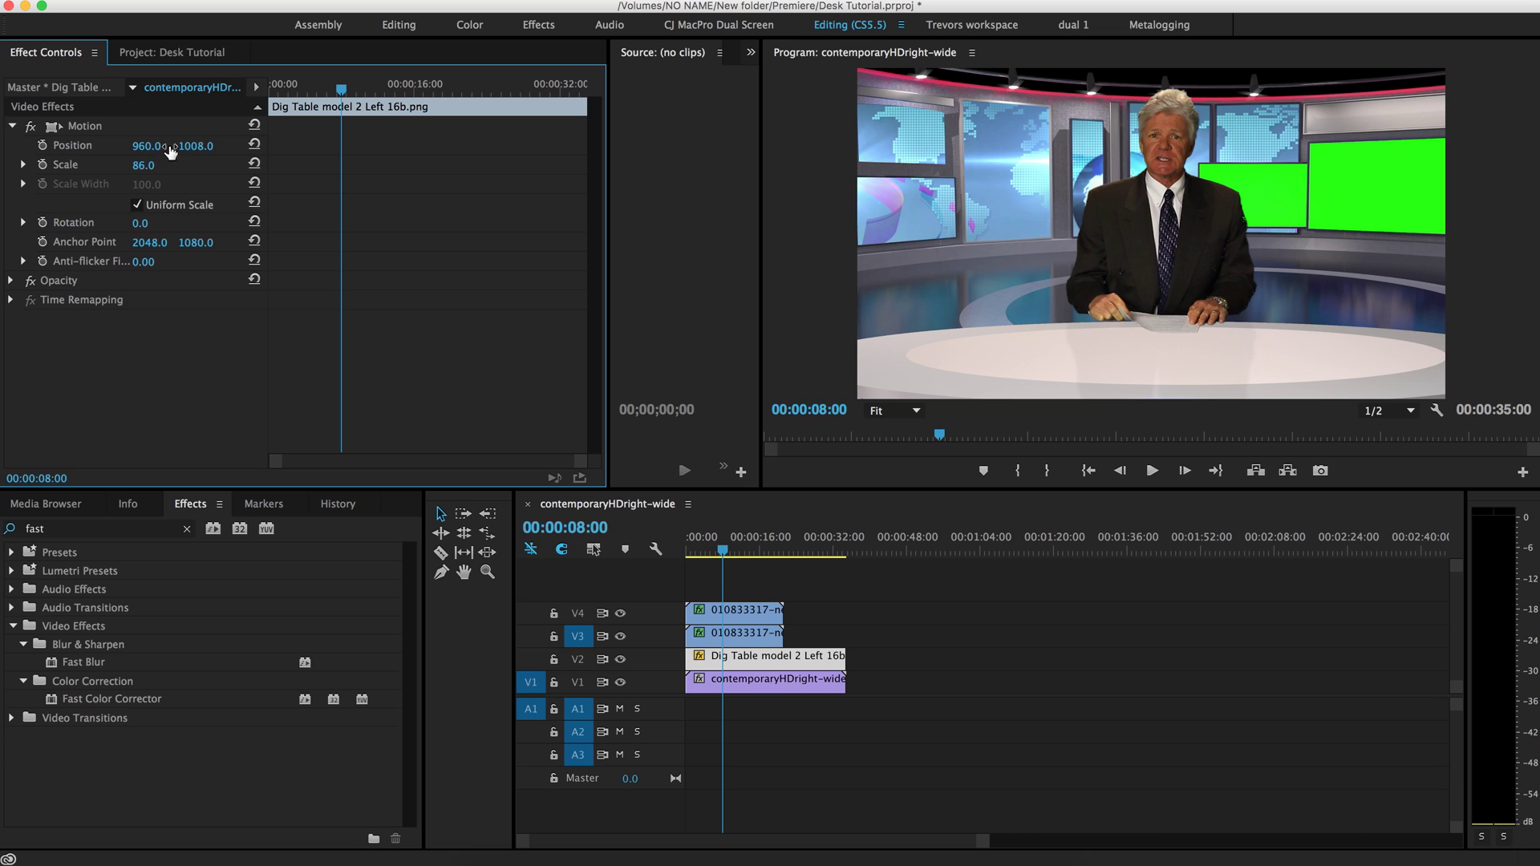
{"action": "left_click_drag", "start_coordinate": [196, 145], "coordinate": [96, 145]}
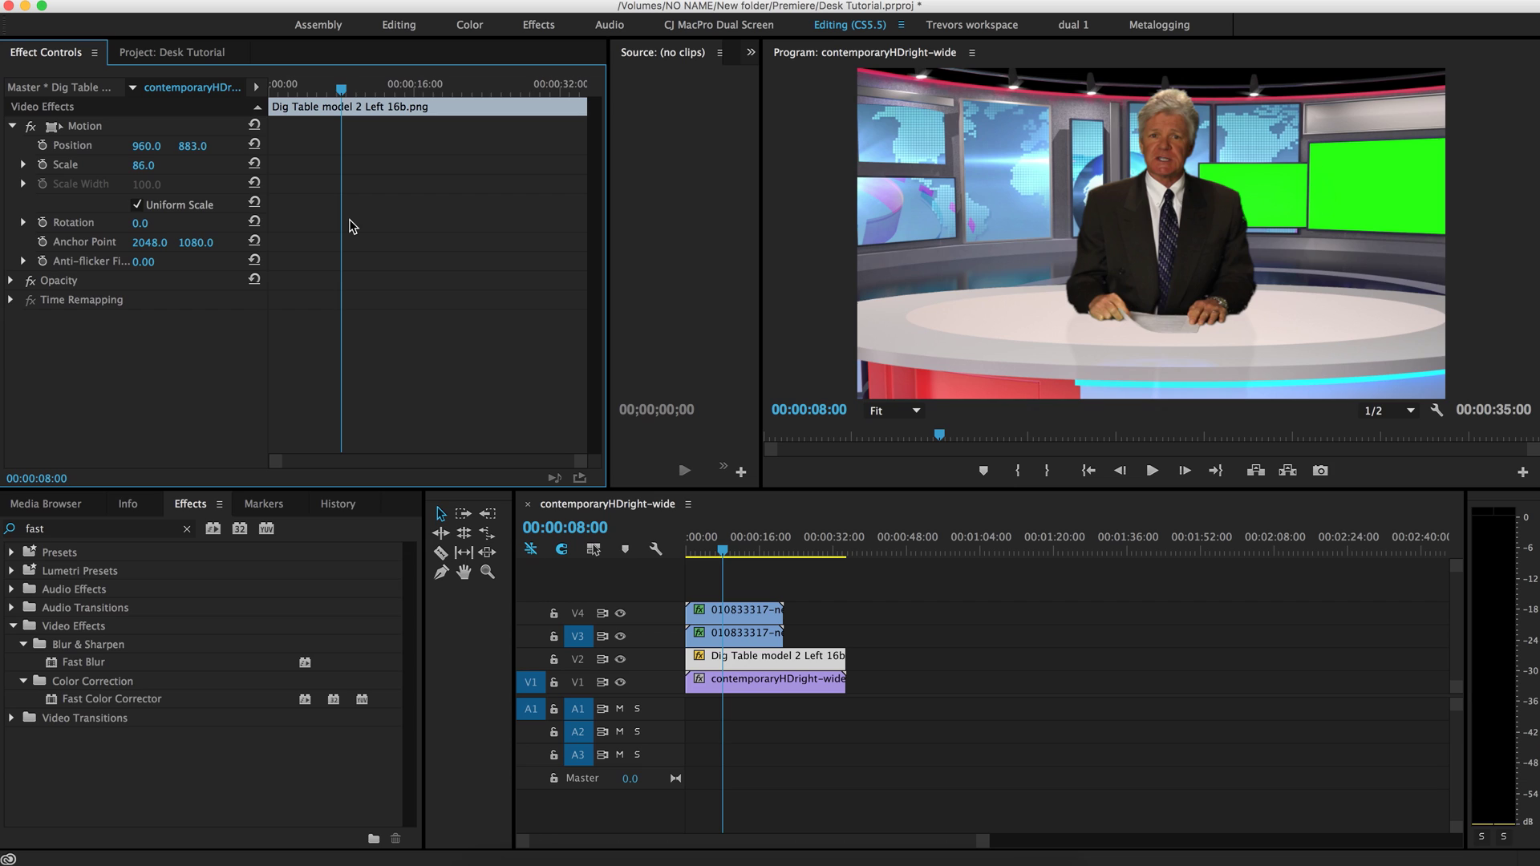
Step: Set both the presenter and the reflection clip to scale 90
{"action": "left_click_drag", "start_coordinate": [834, 581], "coordinate": [751, 626]}
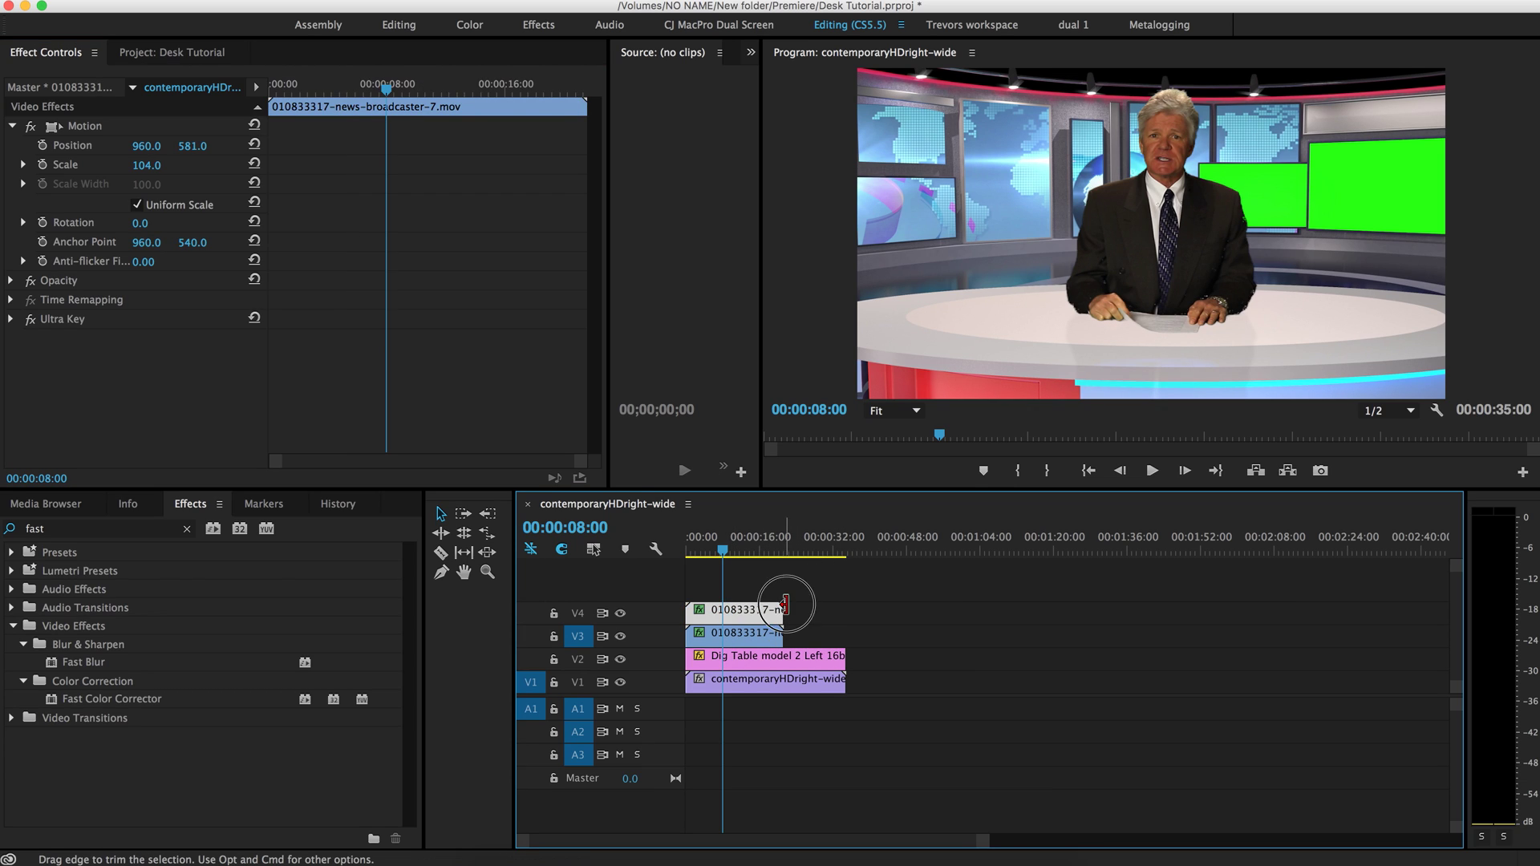
{"action": "left_click", "coordinate": [146, 165]}
{"action": "type", "text": "96"}
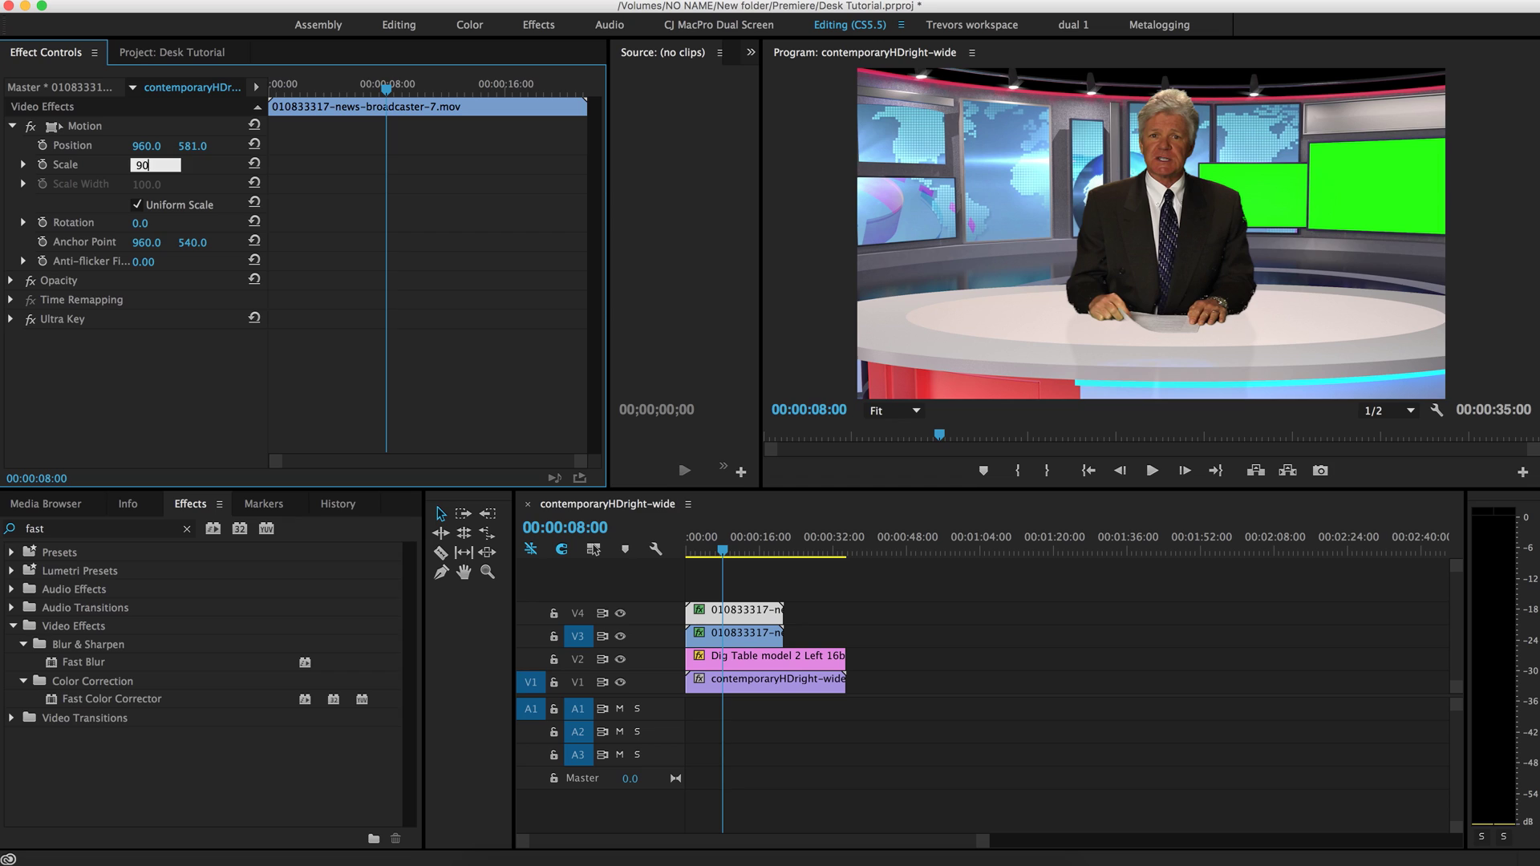
{"action": "type", "text": "0"}
{"action": "key", "text": "Return"}
{"action": "left_click", "coordinate": [741, 659]}
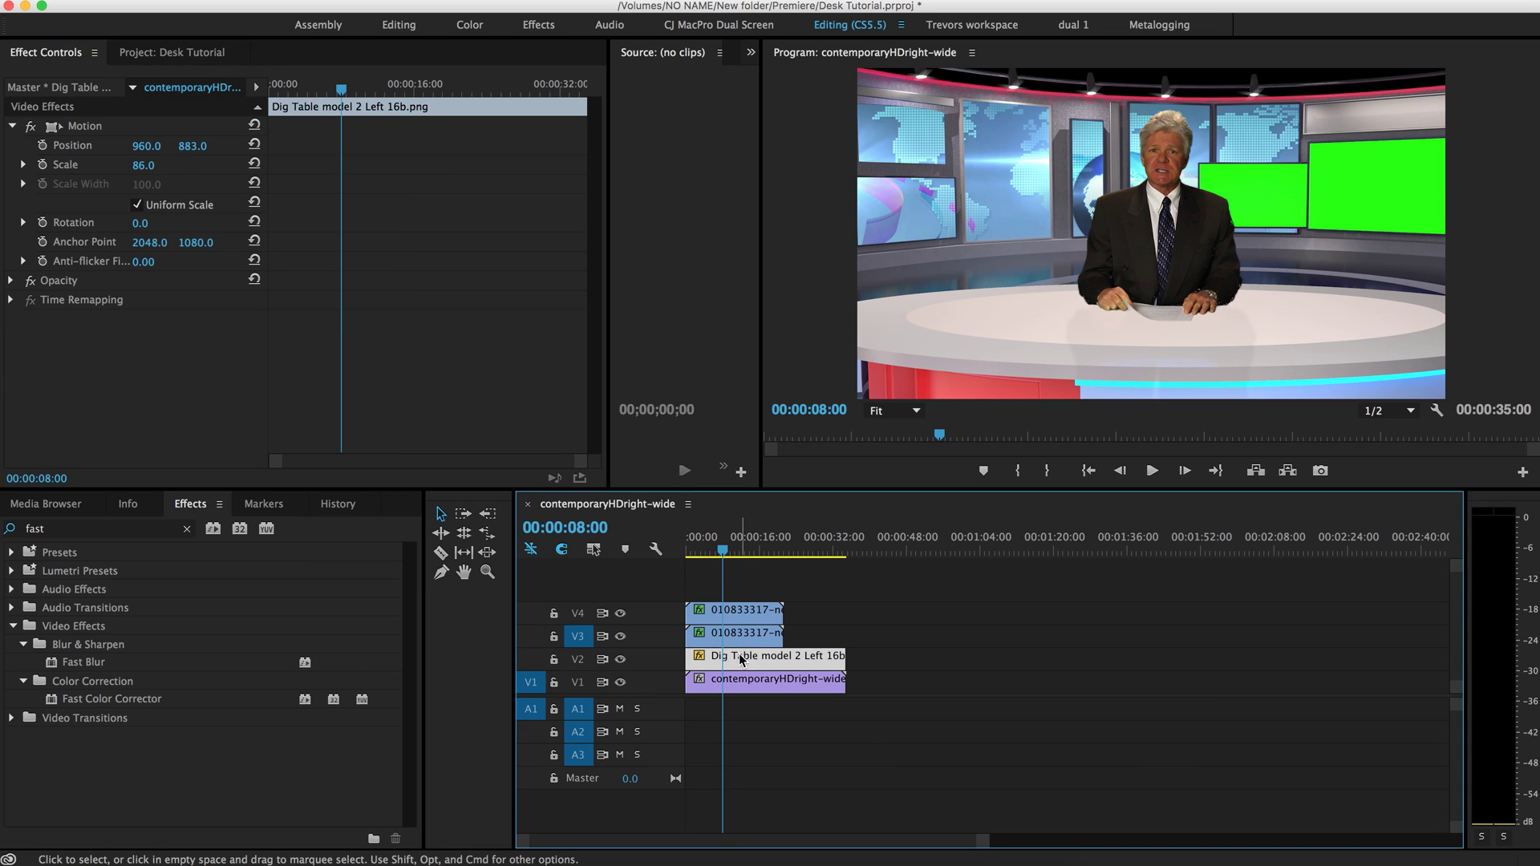
{"action": "left_click", "coordinate": [745, 633]}
{"action": "left_click", "coordinate": [154, 164]}
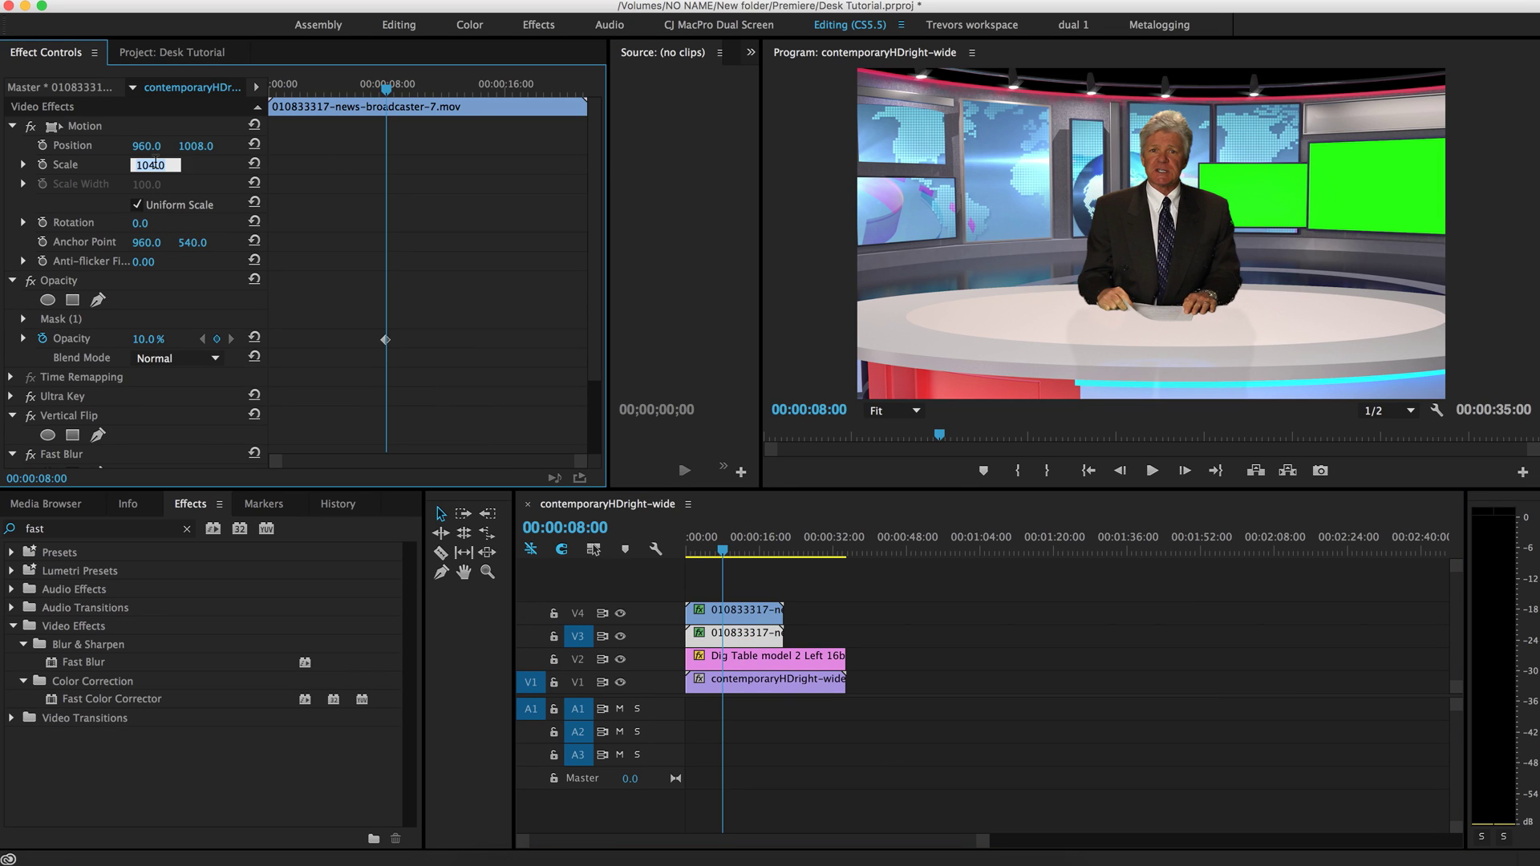
{"action": "type", "text": "90"}
{"action": "key", "text": "Return"}
Step: Reposition the presenter to 960, 526 and the reflection to 960, 872
{"action": "left_click", "coordinate": [801, 595]}
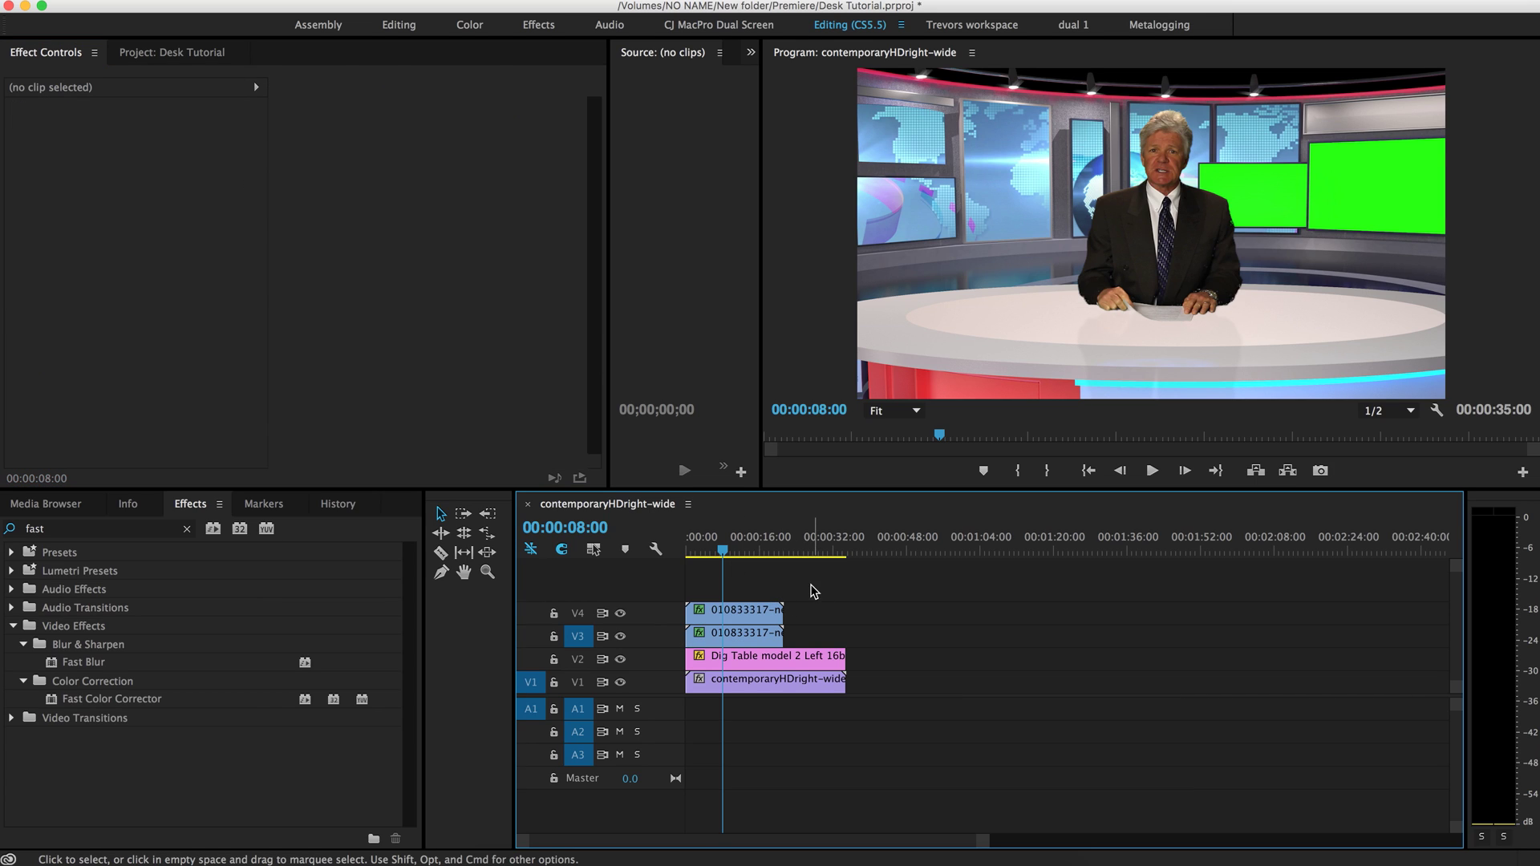
{"action": "left_click_drag", "start_coordinate": [774, 618], "coordinate": [774, 618]}
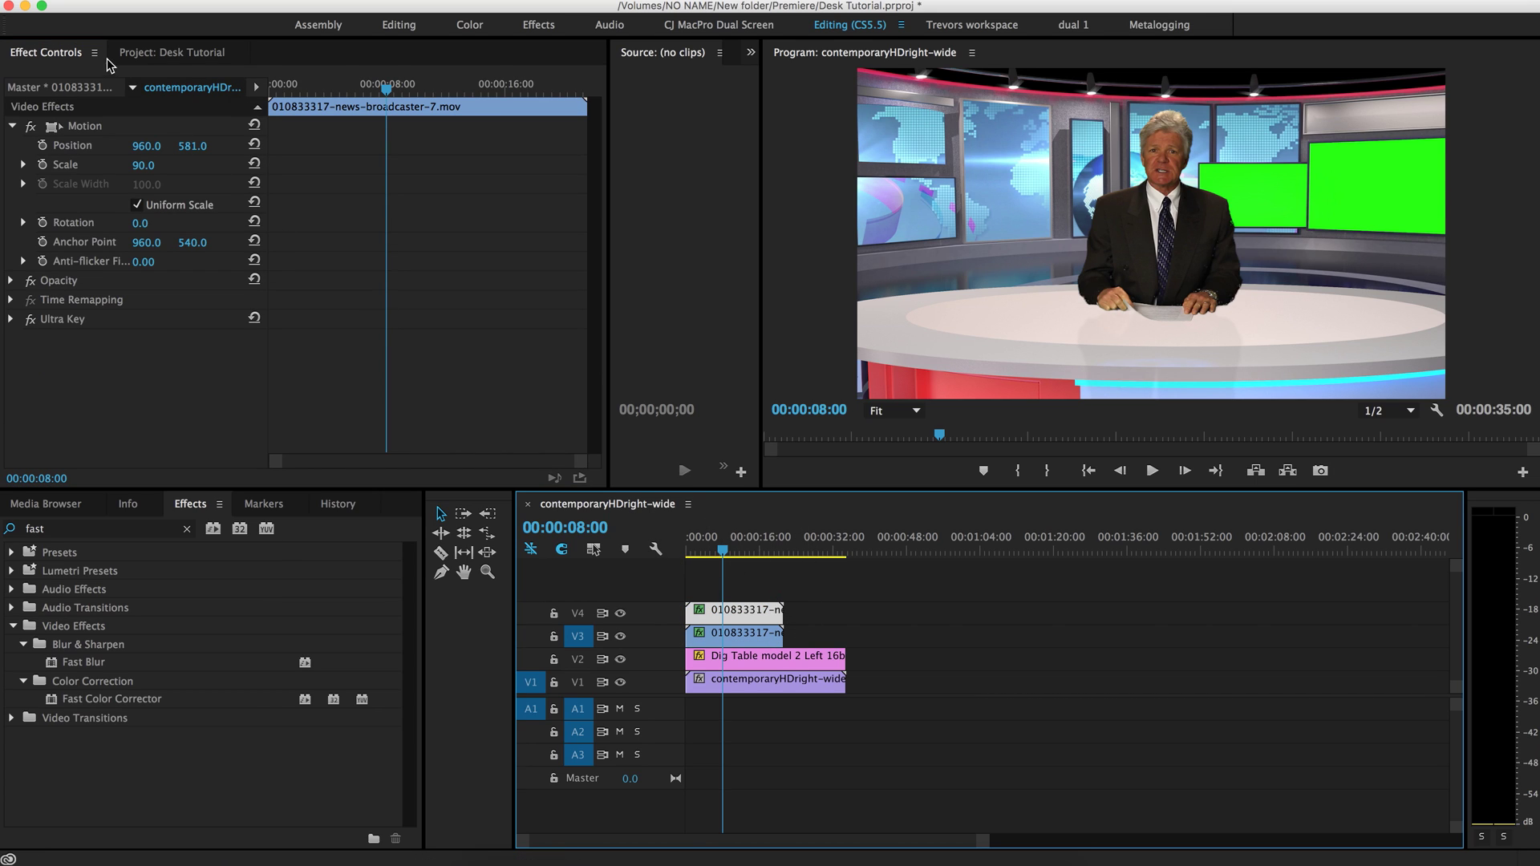
{"action": "left_click_drag", "start_coordinate": [199, 156], "coordinate": [168, 155]}
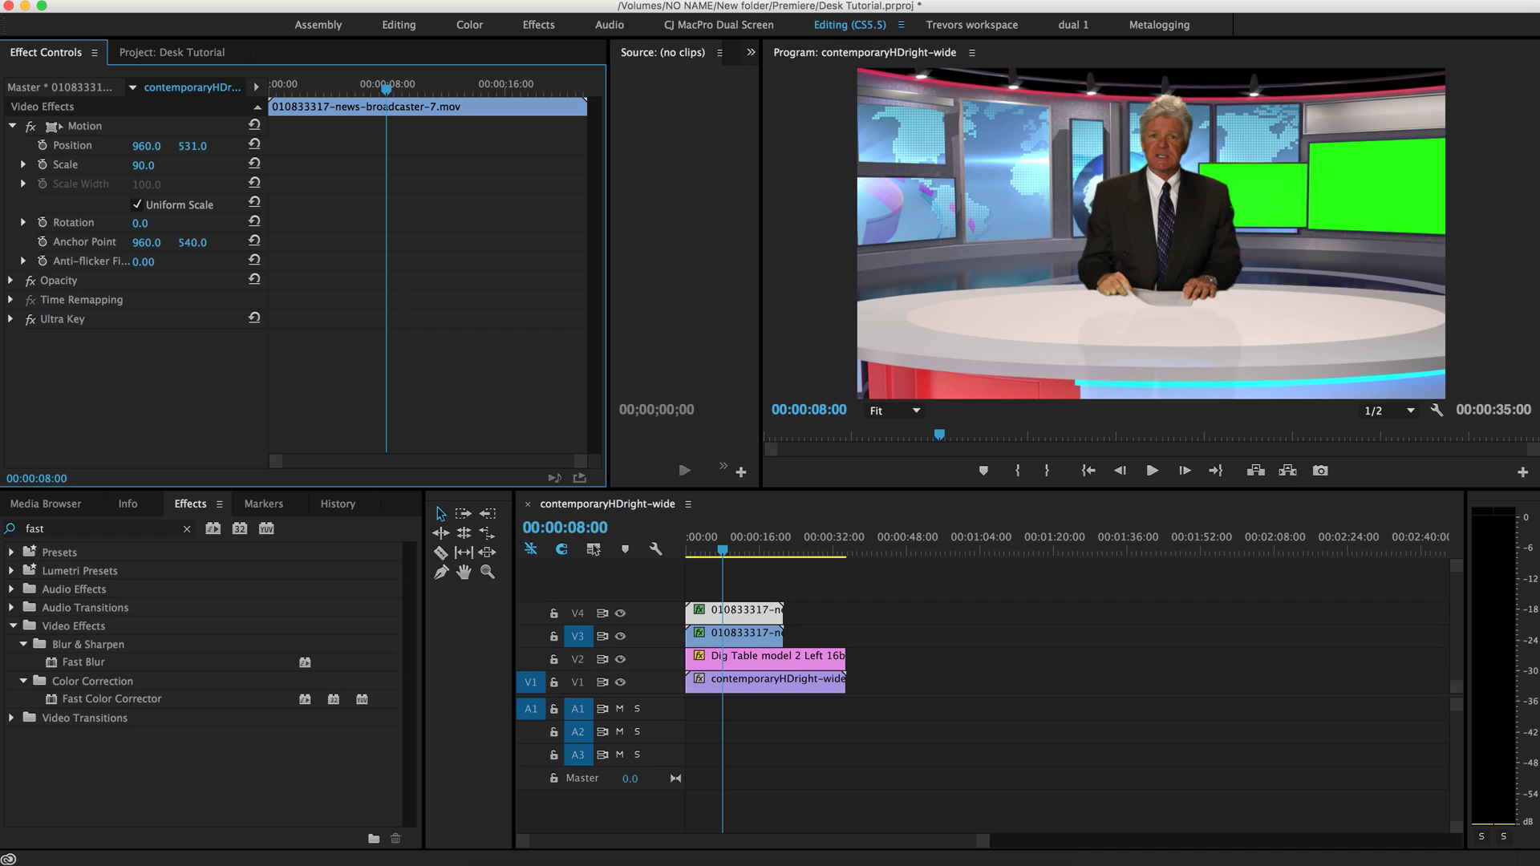
{"action": "left_click_drag", "start_coordinate": [193, 146], "coordinate": [186, 146]}
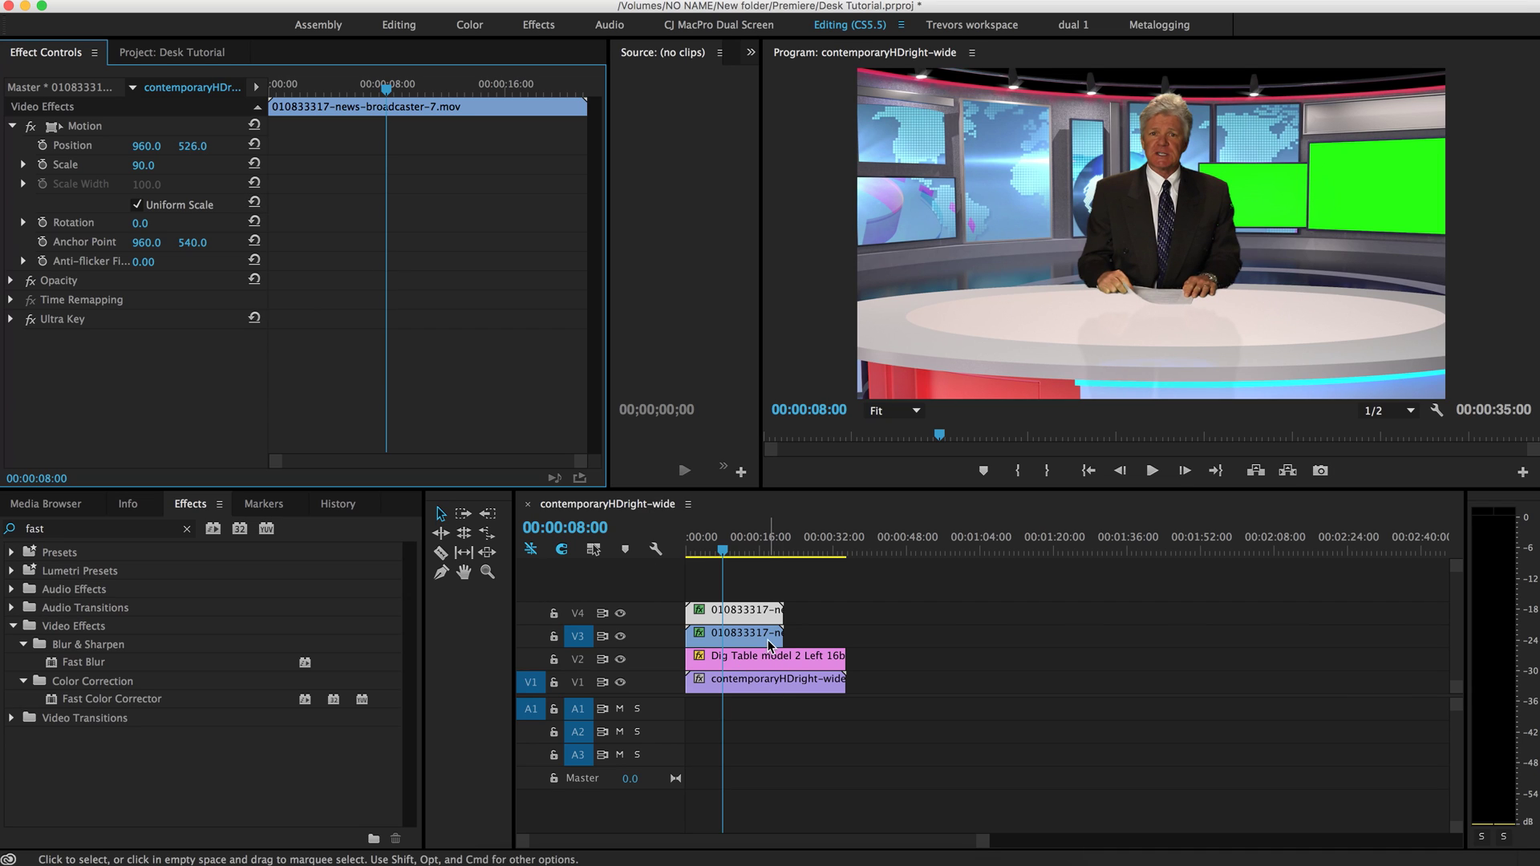
{"action": "left_click", "coordinate": [747, 612]}
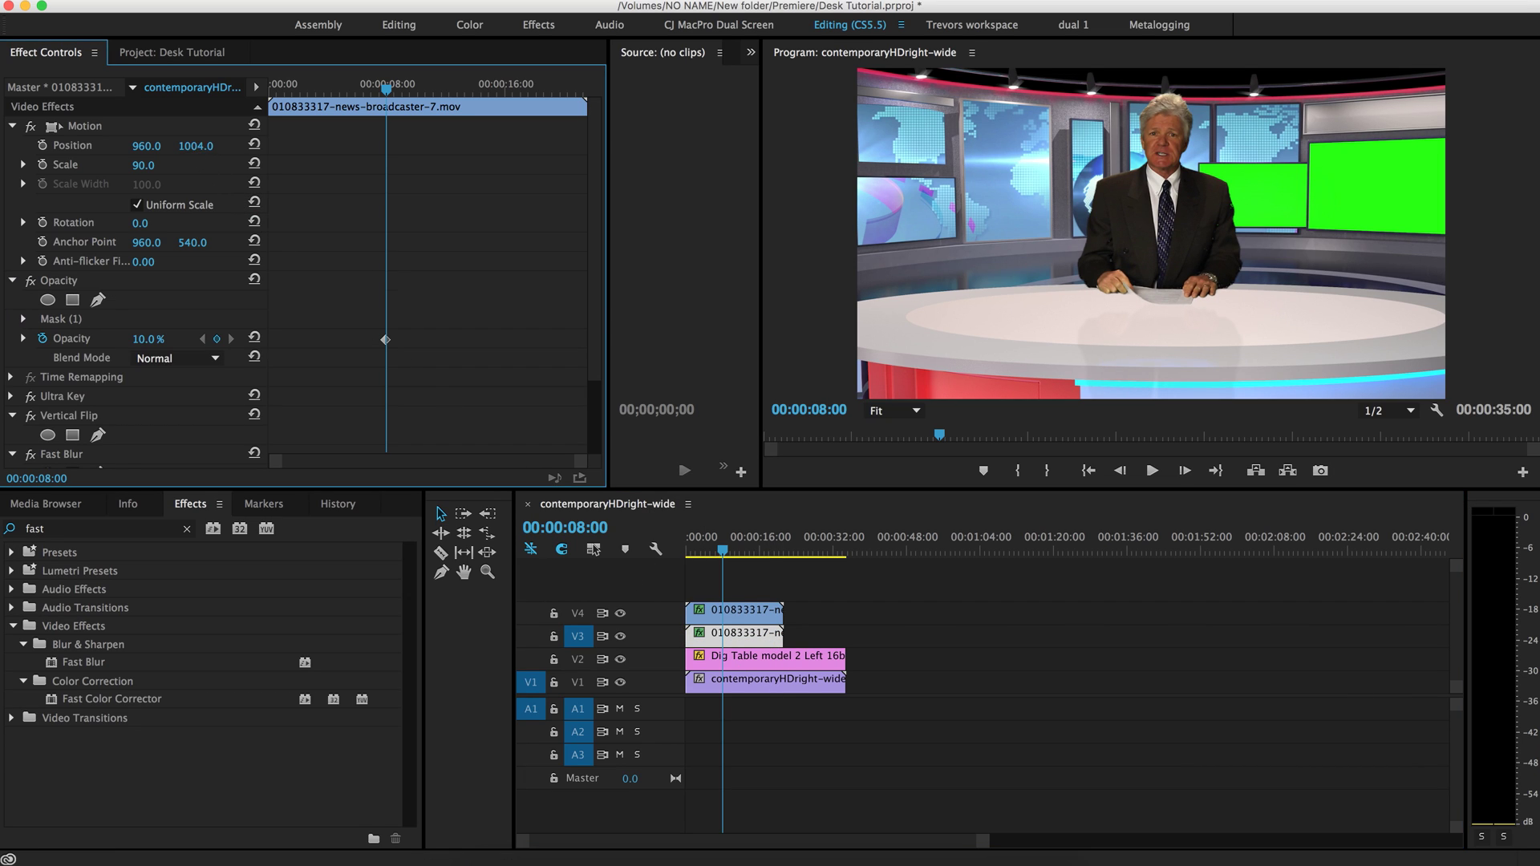
{"action": "mouse_move", "coordinate": [195, 146]}
{"action": "left_mouse_down"}
{"action": "mouse_move", "coordinate": [183, 146]}
{"action": "mouse_move", "coordinate": [197, 146]}
{"action": "left_mouse_up"}
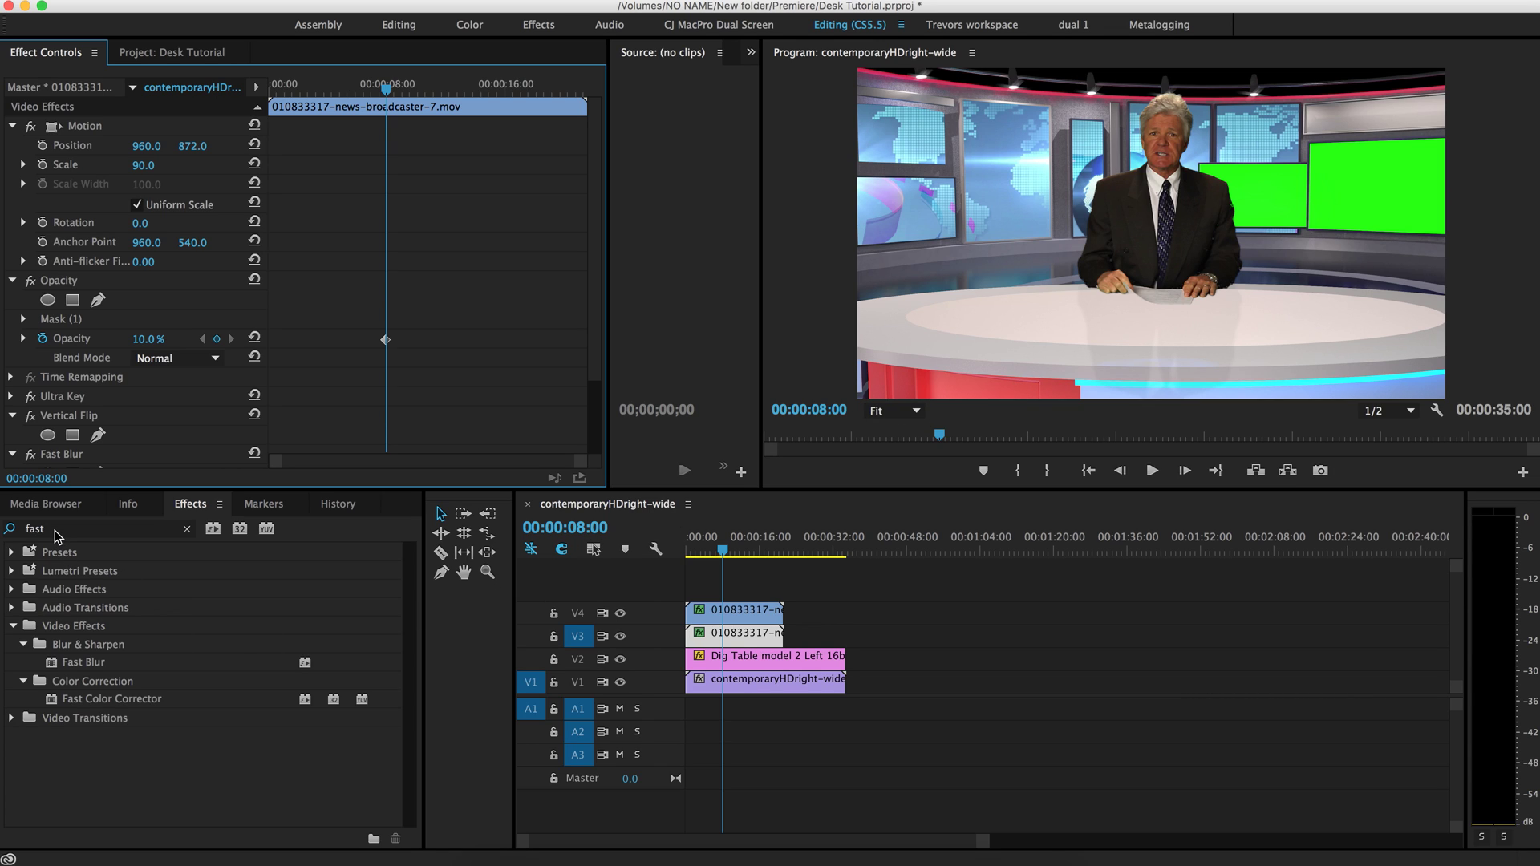
Step: Apply Color Balance (HLS) to the Dig Table desk clip
{"action": "left_click", "coordinate": [820, 658]}
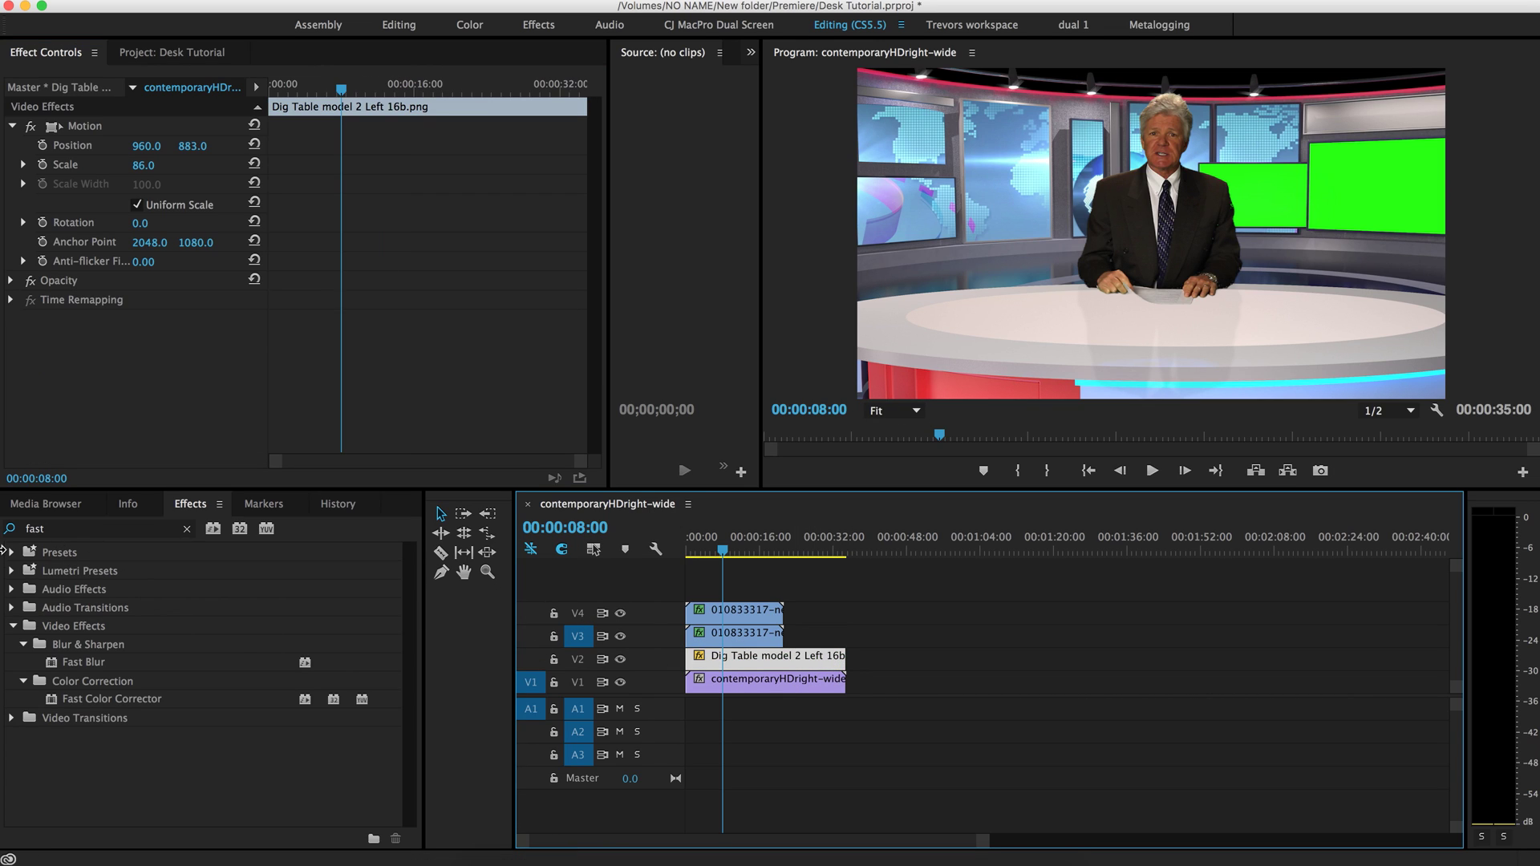
{"action": "left_click", "coordinate": [42, 531]}
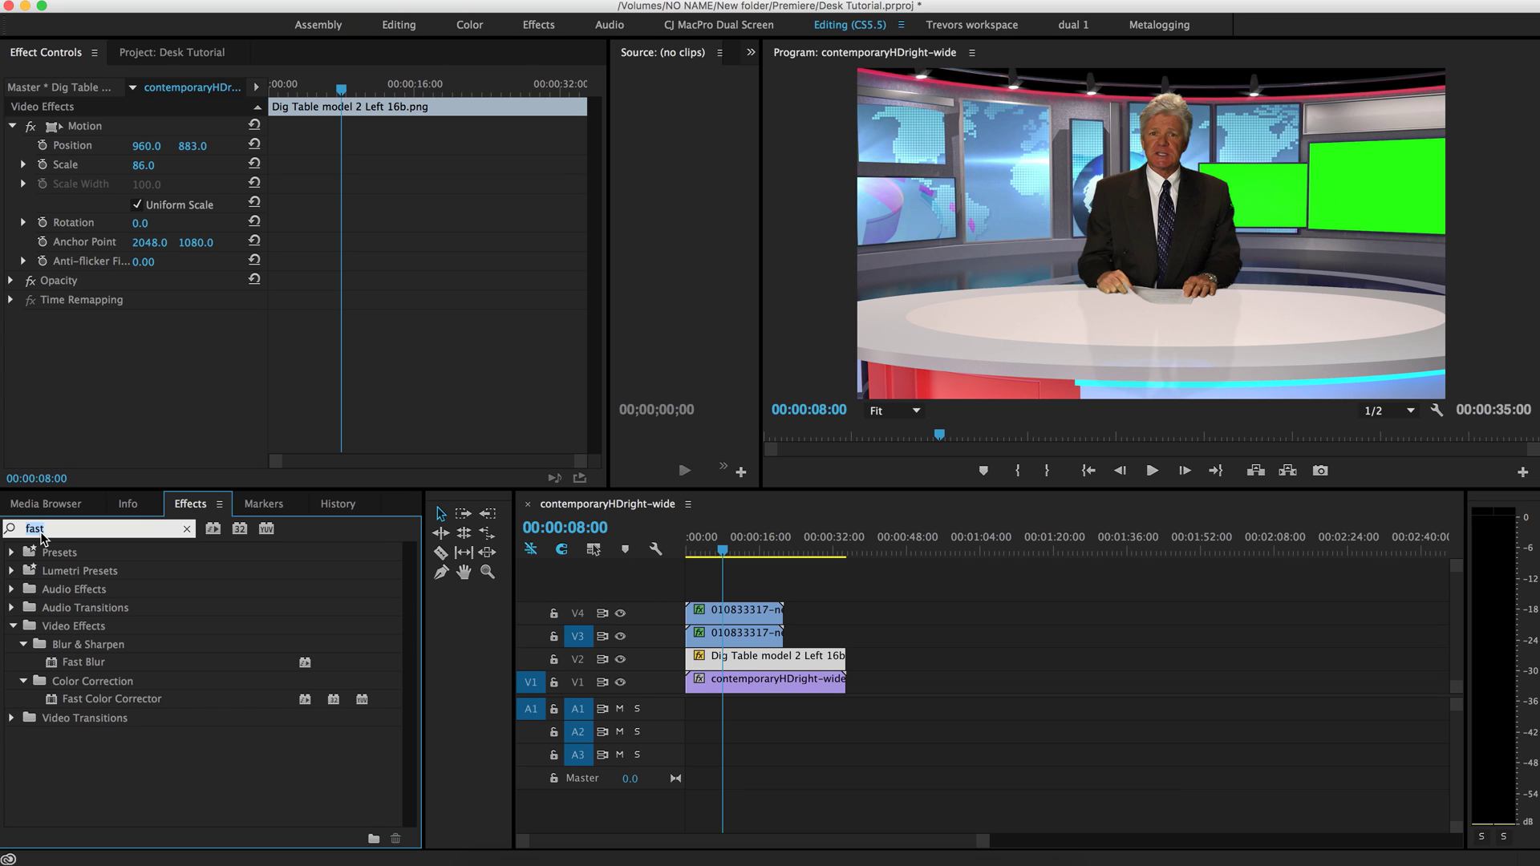
{"action": "type", "text": "h"}
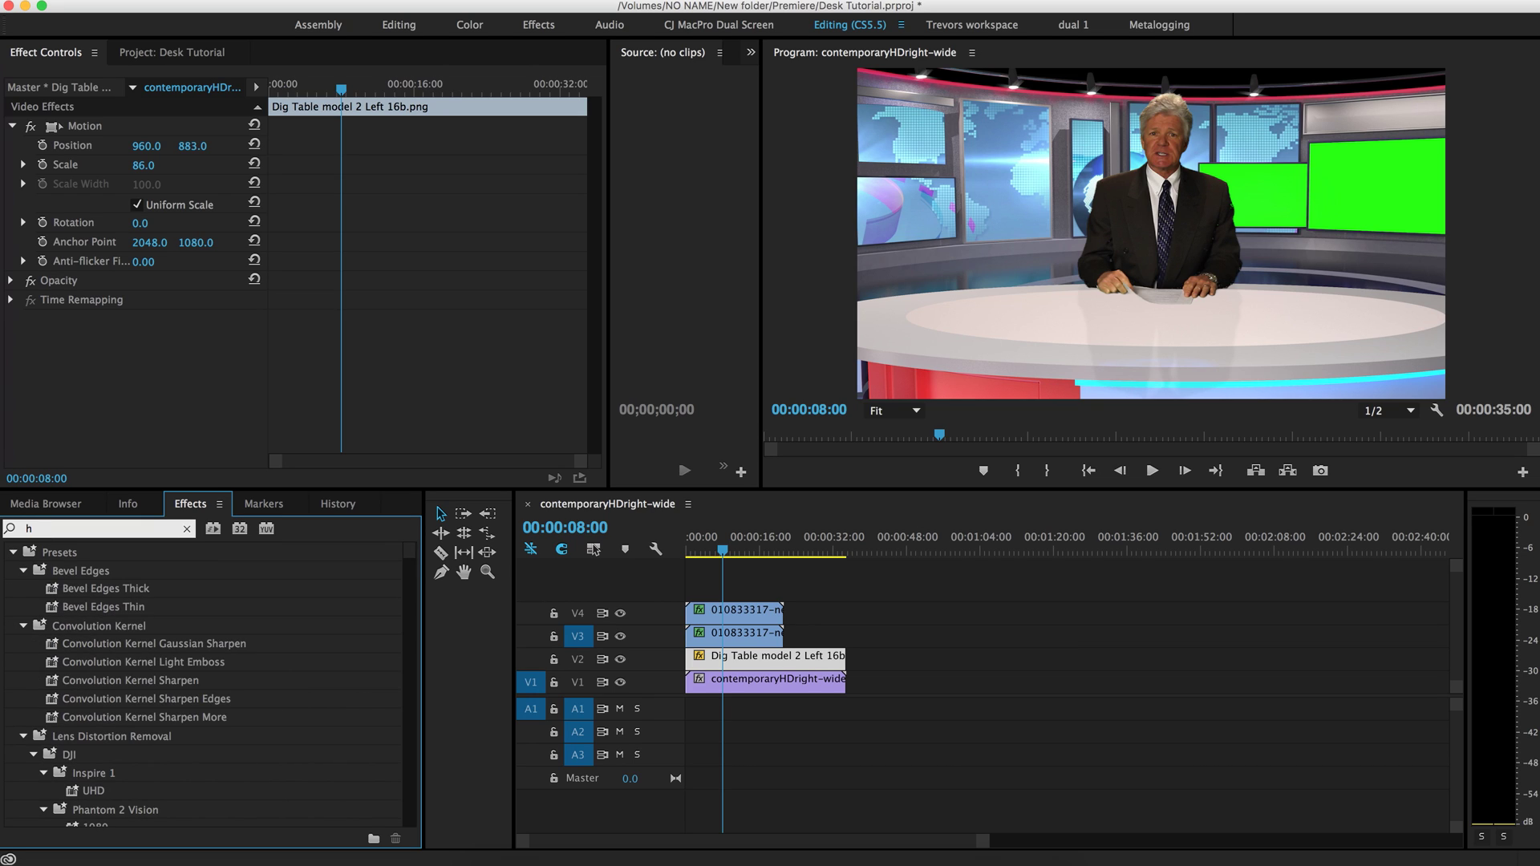
{"action": "type", "text": "ls"}
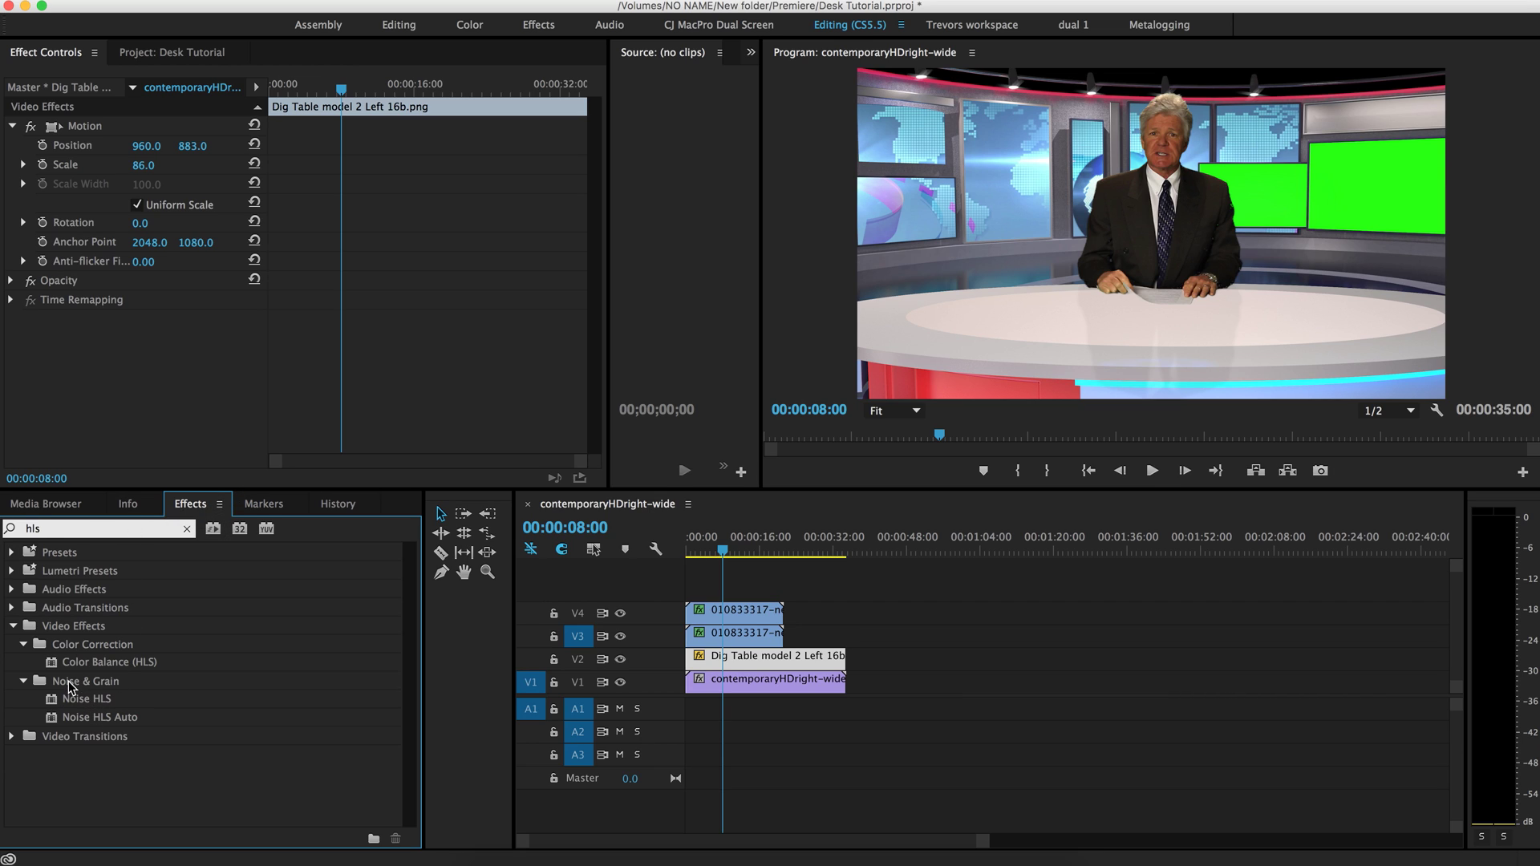
{"action": "left_click_drag", "start_coordinate": [76, 663], "coordinate": [805, 656]}
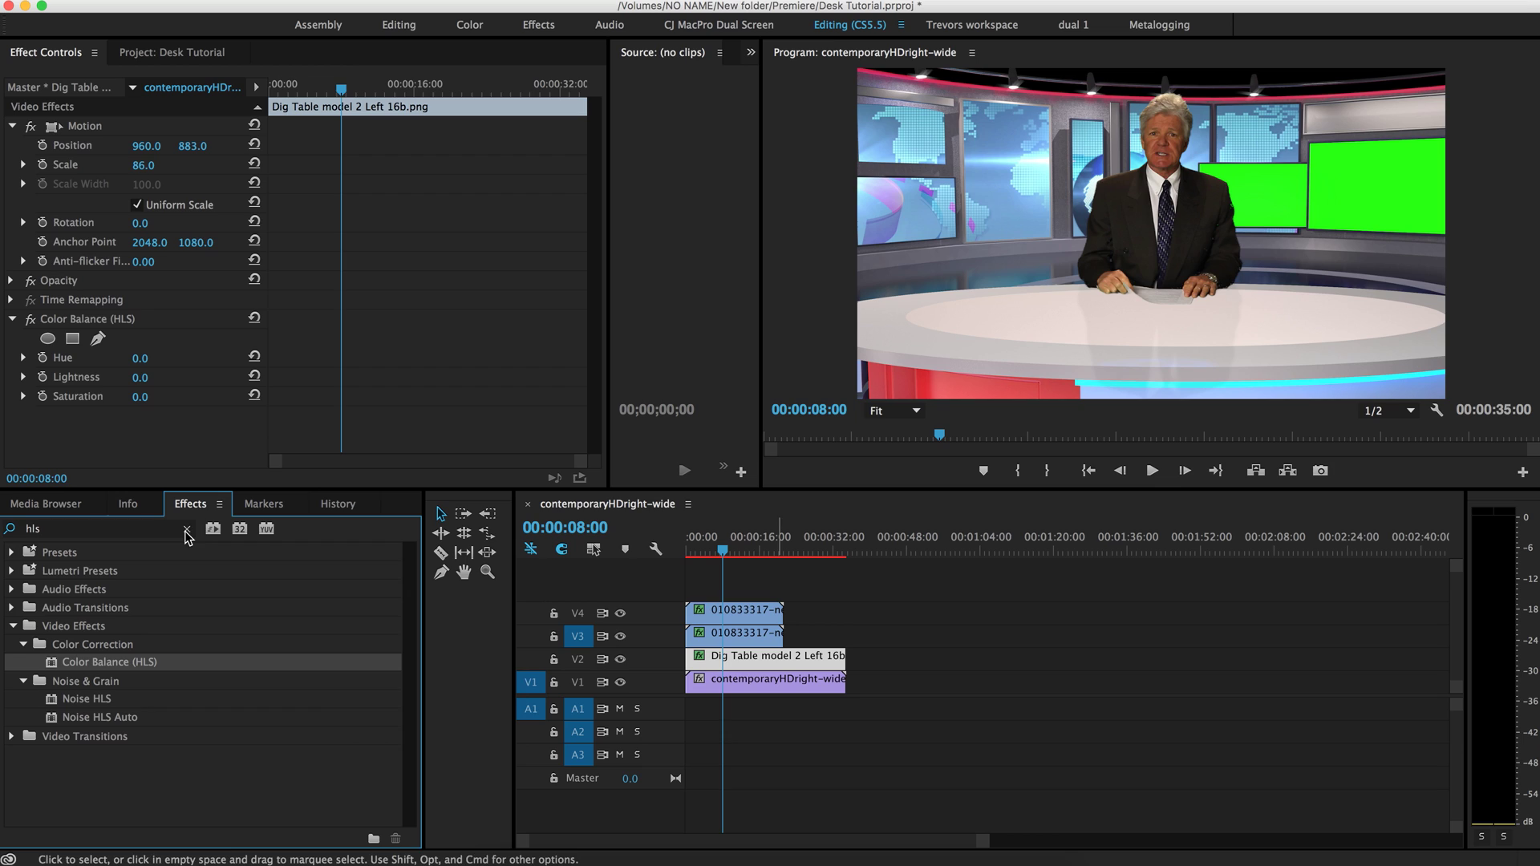
Step: Set the desk's Hue to 183° and Saturation to -71
{"action": "left_click", "coordinate": [141, 369]}
{"action": "type", "text": "-50"}
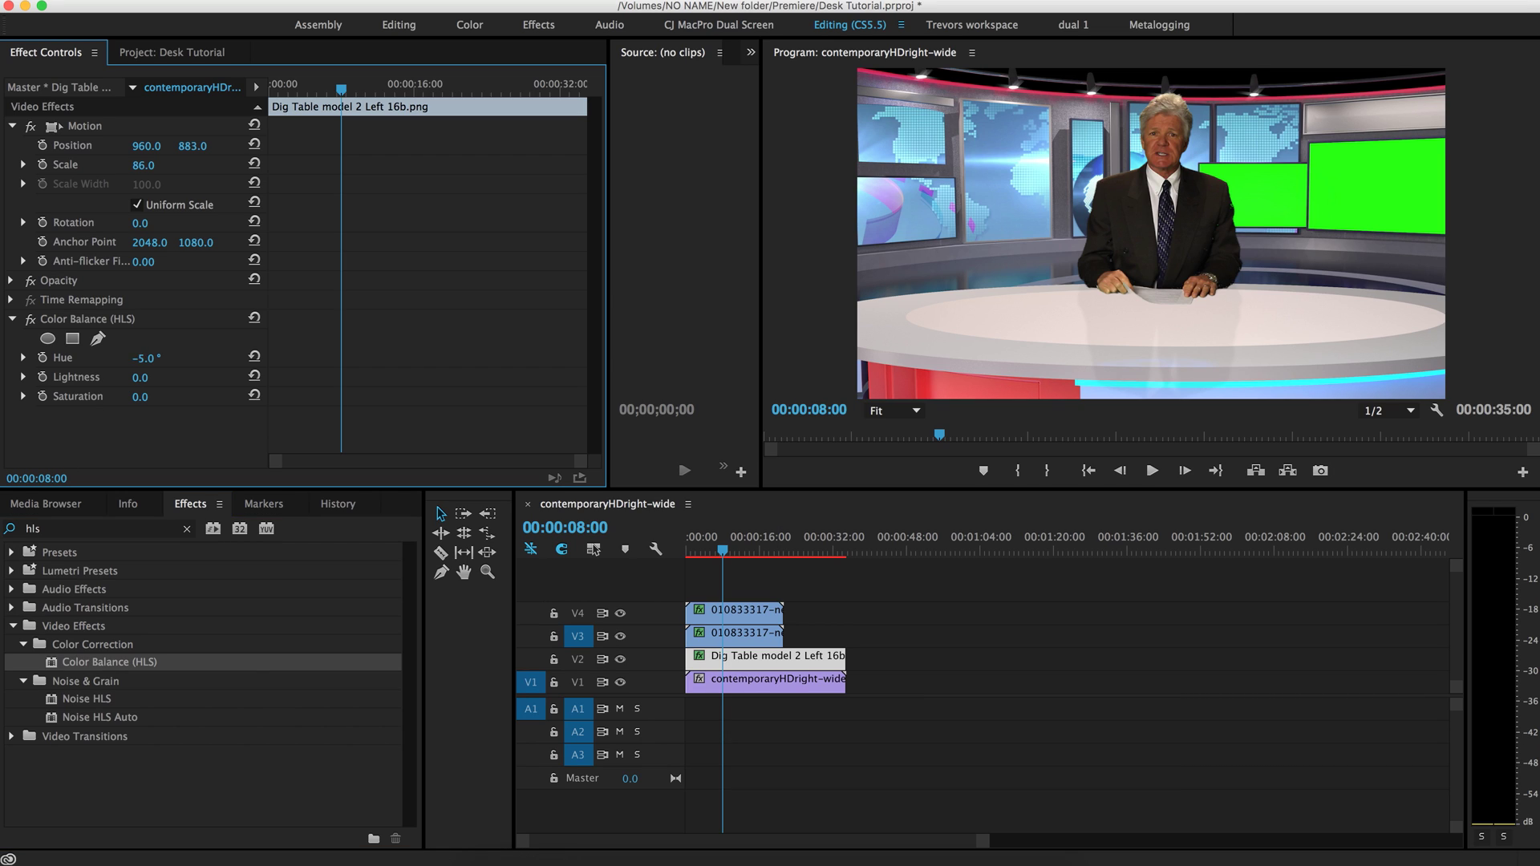
{"action": "key", "text": "Return"}
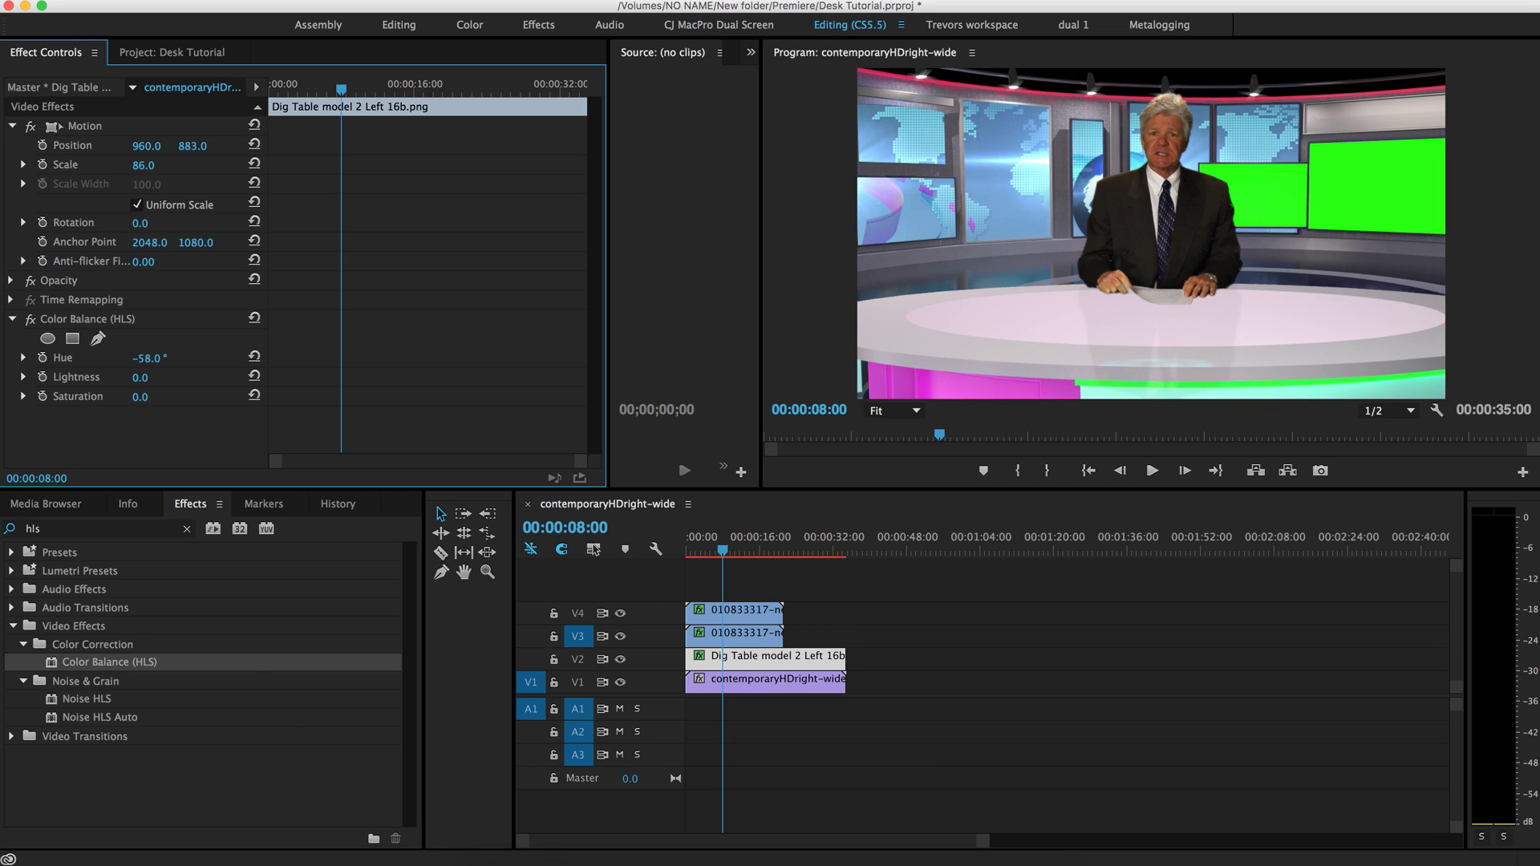
{"action": "mouse_move", "coordinate": [149, 358]}
{"action": "left_mouse_down"}
{"action": "mouse_move", "coordinate": [112, 358]}
{"action": "mouse_move", "coordinate": [162, 361]}
{"action": "left_mouse_up"}
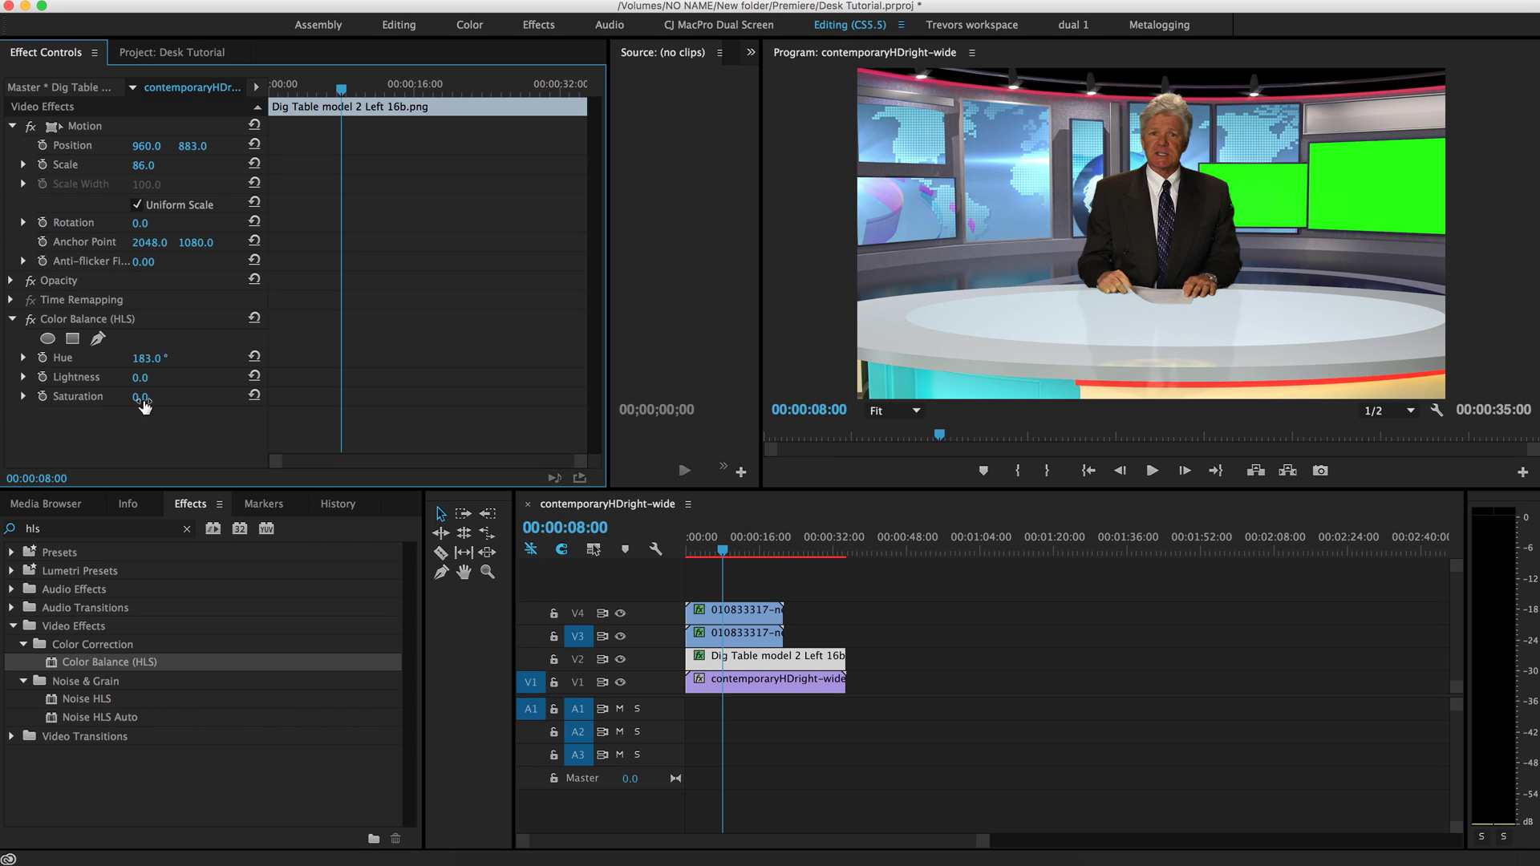
{"action": "left_click_drag", "start_coordinate": [142, 397], "coordinate": [85, 397]}
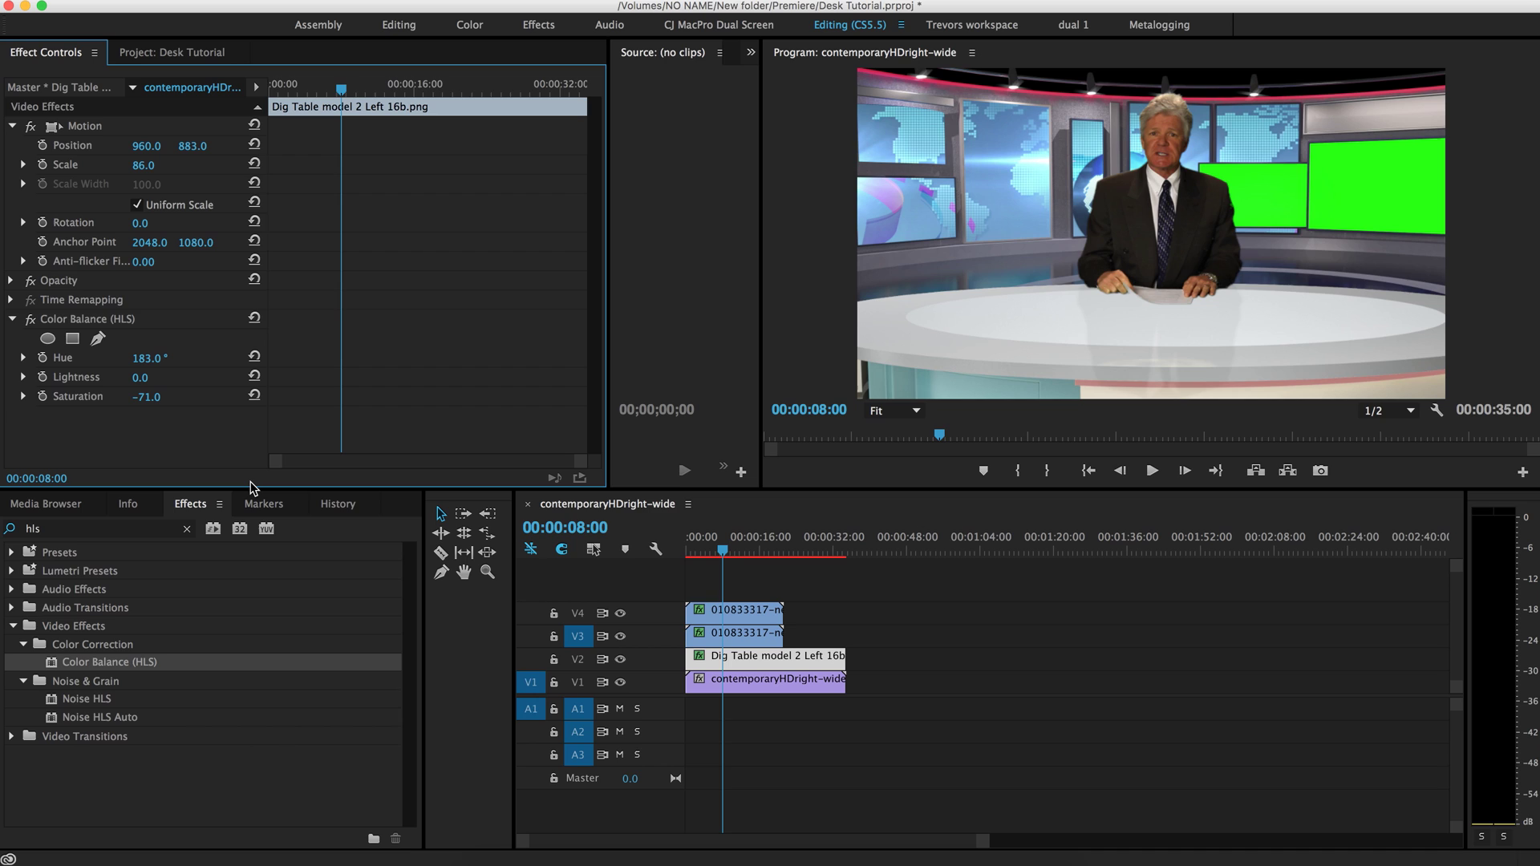
{"action": "left_click", "coordinate": [674, 553]}
{"action": "key", "text": "Home"}
{"action": "key", "text": "space"}
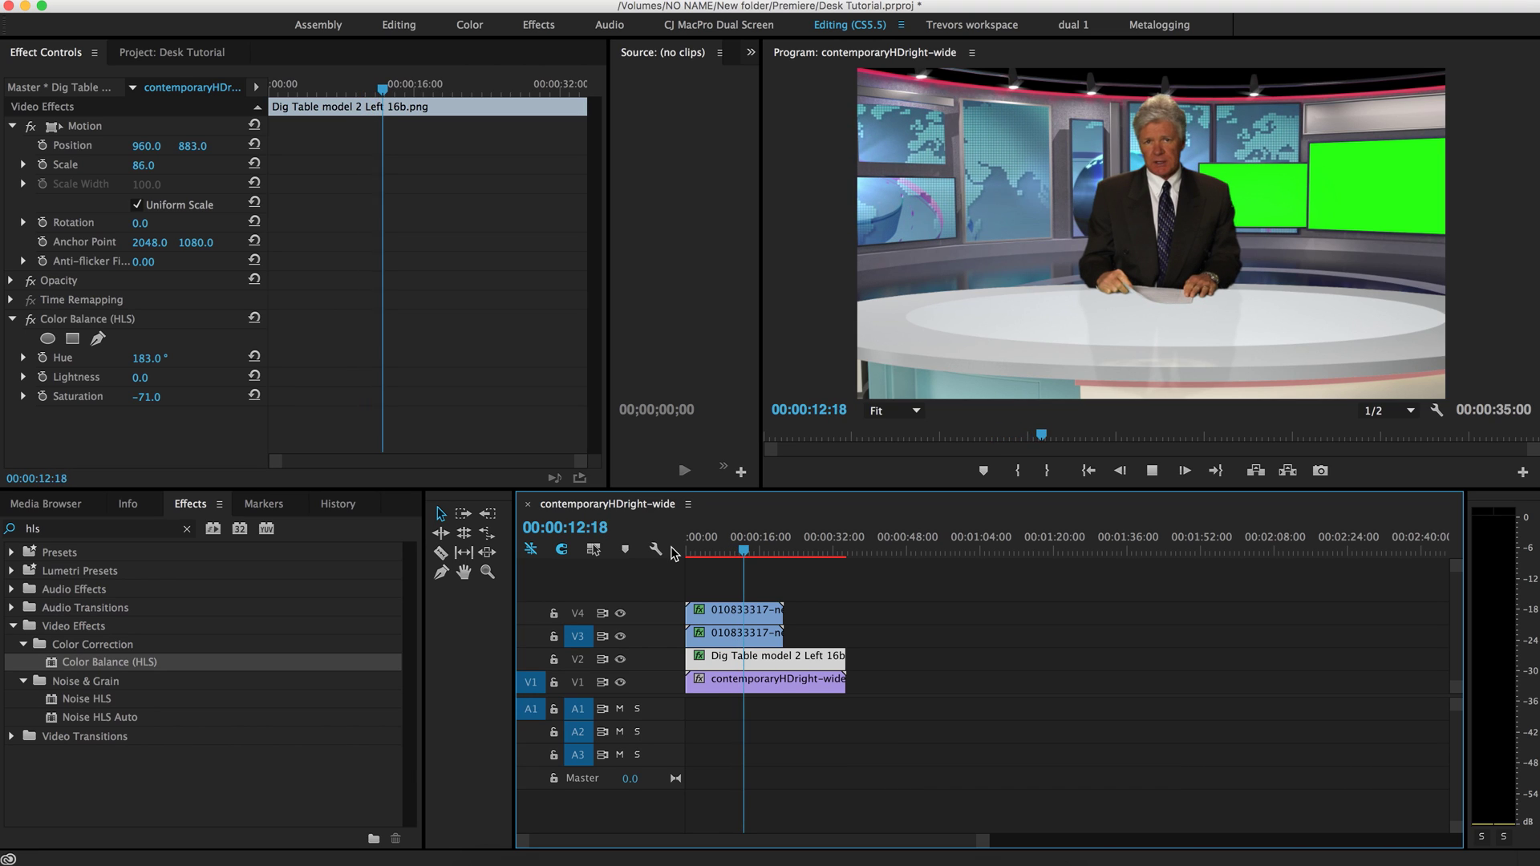
{"action": "key", "text": "space"}
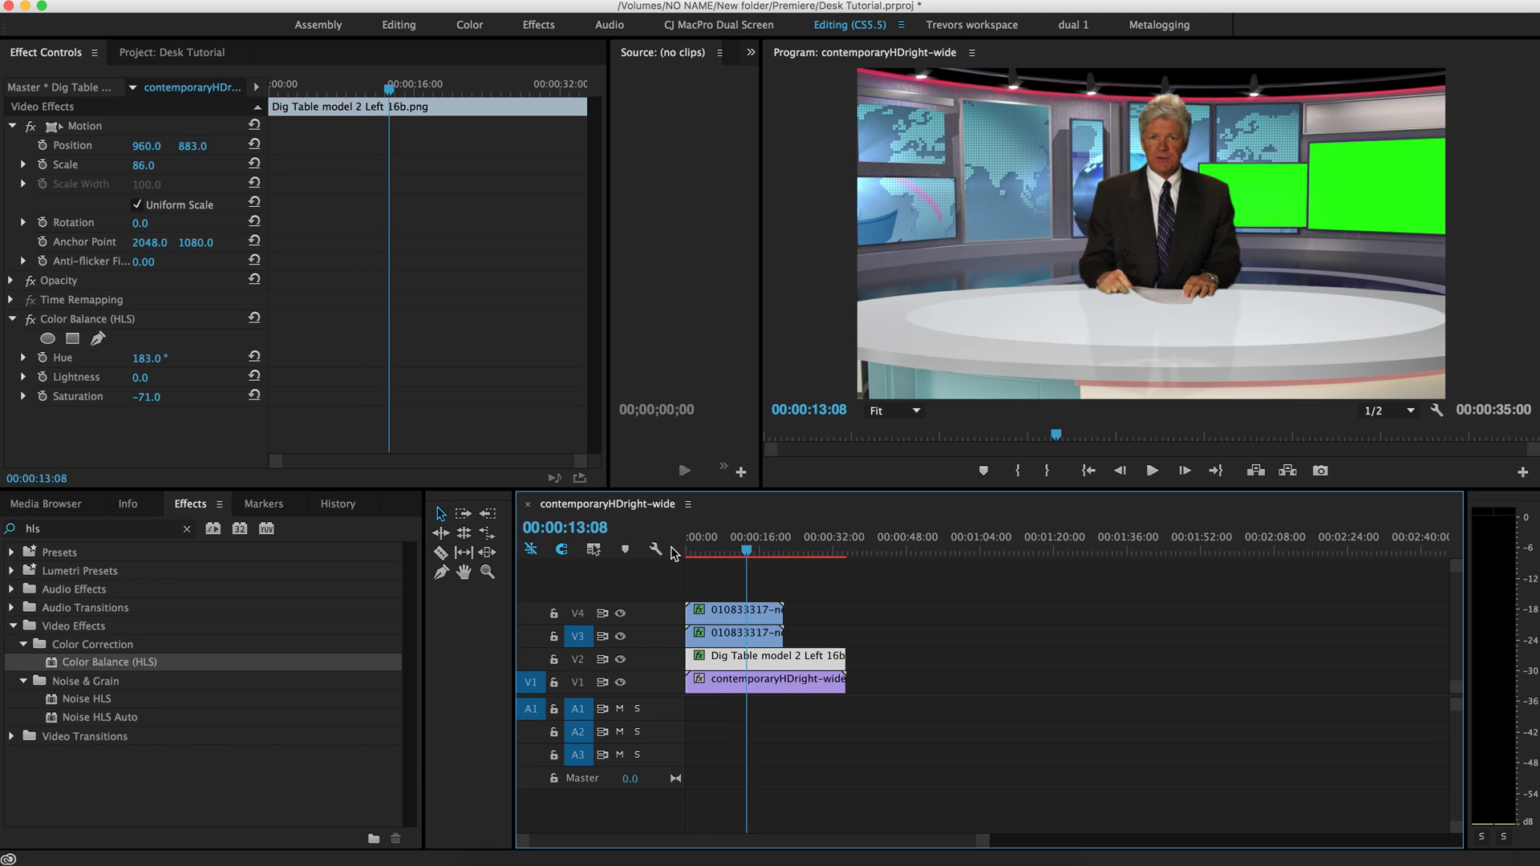